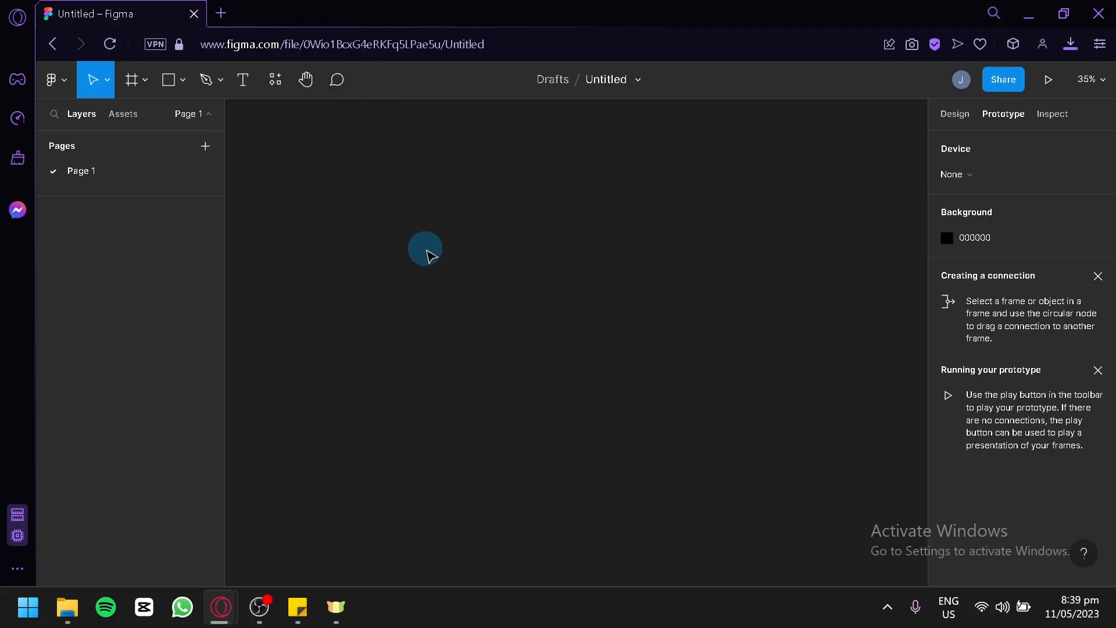
Draw a freehand frame about 1808 × 1005 and add a 1440 × 1024 Desktop preset frame.
{"action": "key", "text": "f"}
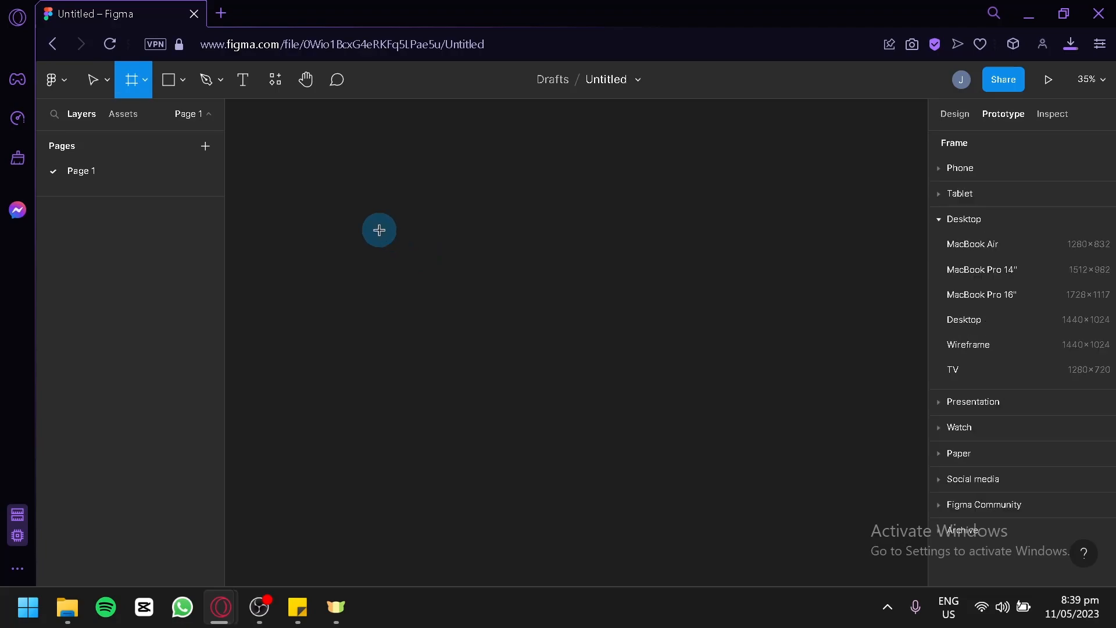
{"action": "left_click_drag", "start_coordinate": [345, 219], "coordinate": [843, 496]}
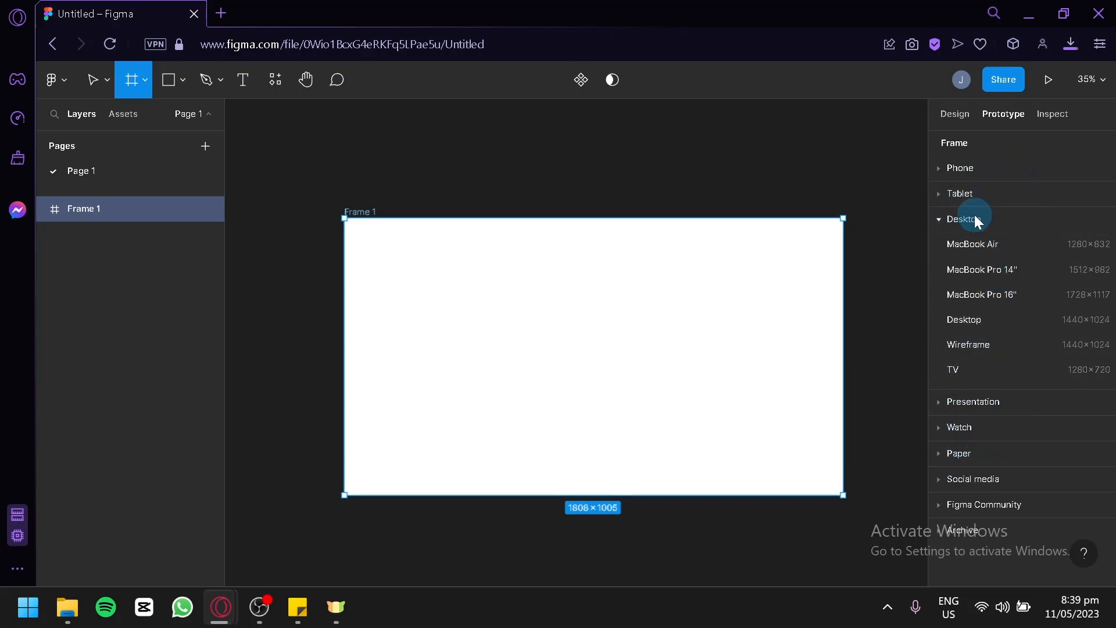
{"action": "left_click", "coordinate": [991, 324]}
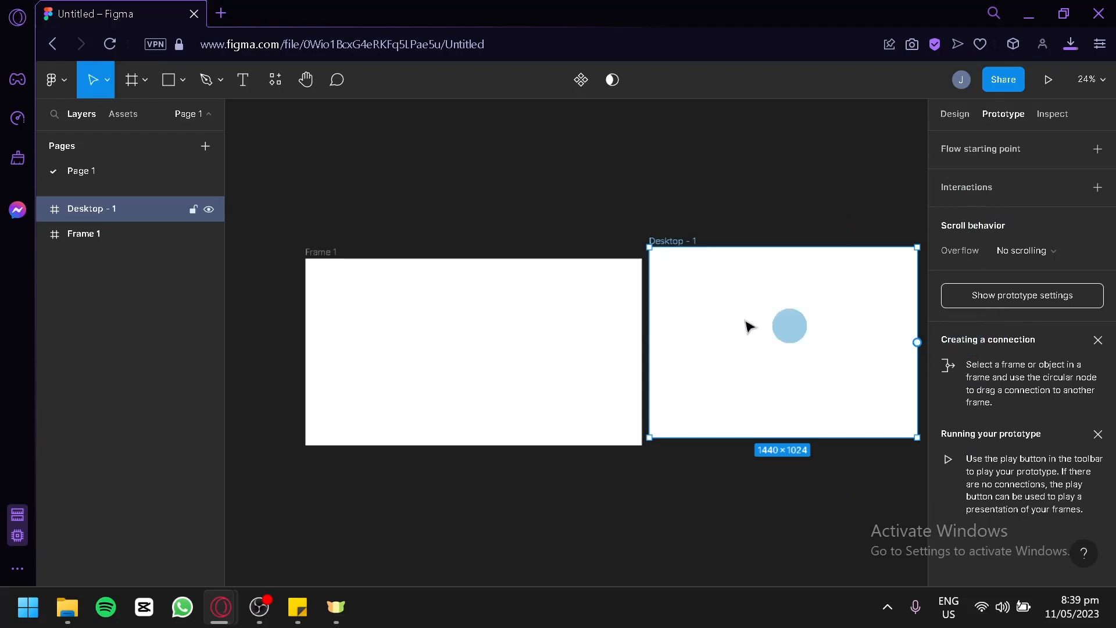
Delete the freehand frame and move the Desktop frame into its place on the canvas.
{"action": "left_click", "coordinate": [556, 321]}
{"action": "key", "text": "Delete"}
{"action": "left_click_drag", "start_coordinate": [745, 327], "coordinate": [403, 285]}
{"action": "left_click_drag", "start_coordinate": [594, 397], "coordinate": [710, 432]}
{"action": "key", "text": "ctrl+z"}
{"action": "scroll", "coordinate": [578, 469], "scroll_direction": "up", "scroll_amount": 5, "text": "ctrl"}
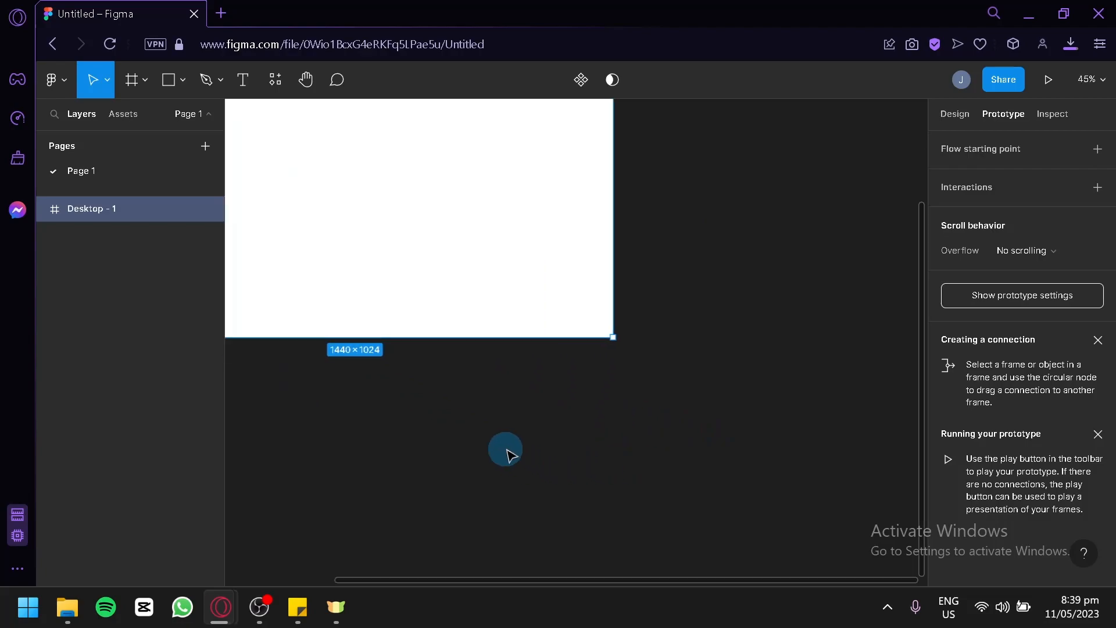
{"action": "scroll", "coordinate": [655, 547], "scroll_direction": "down", "scroll_amount": 1, "text": "ctrl"}
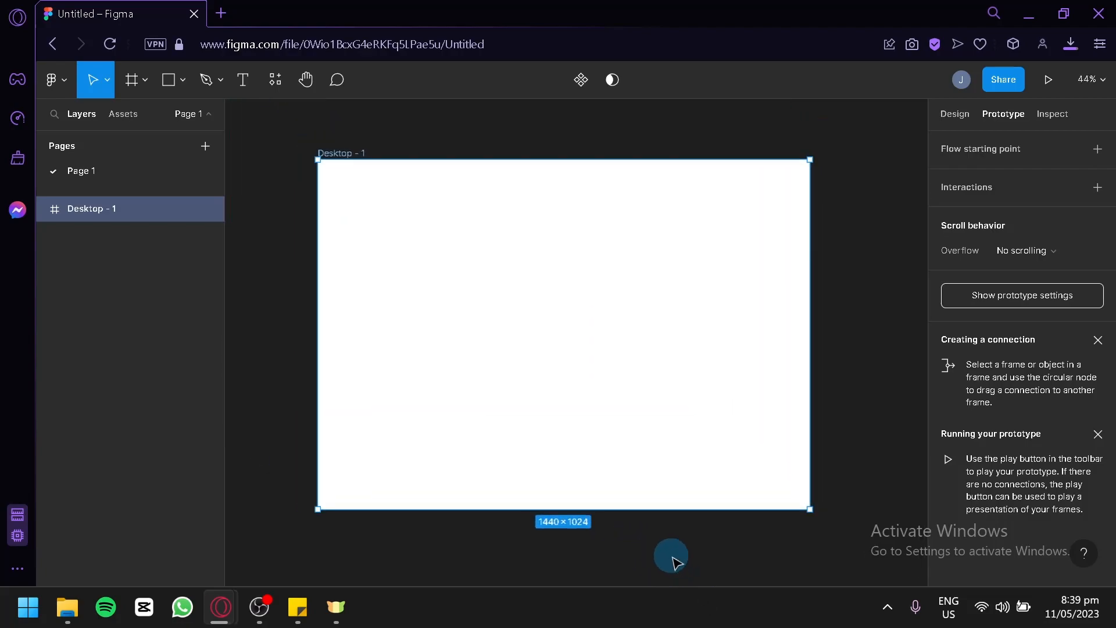
{"action": "left_click", "coordinate": [846, 449]}
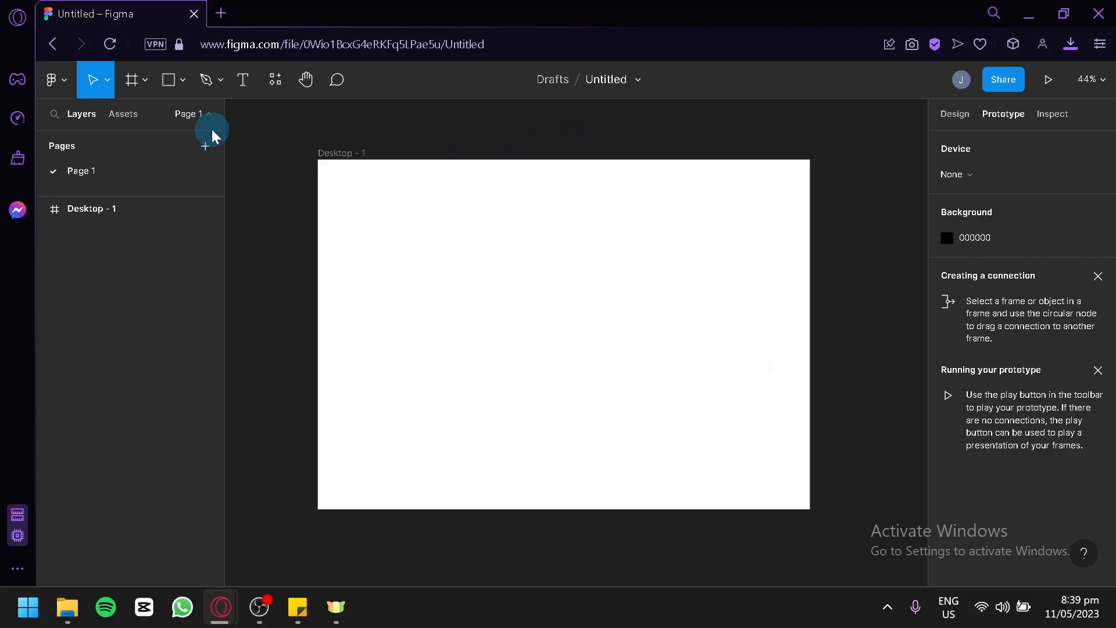
Add the title text "Phone sample title" and place it near the upper-left corner of the Desktop frame.
{"action": "left_click", "coordinate": [244, 80]}
{"action": "left_click", "coordinate": [368, 222]}
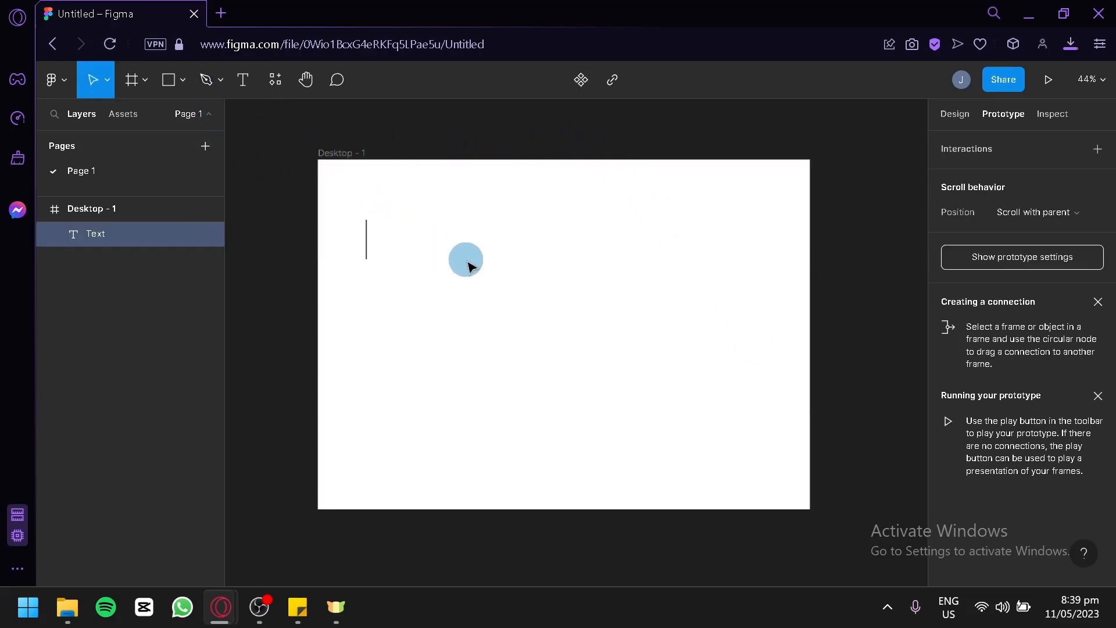
{"action": "type", "text": "Phone sample title"}
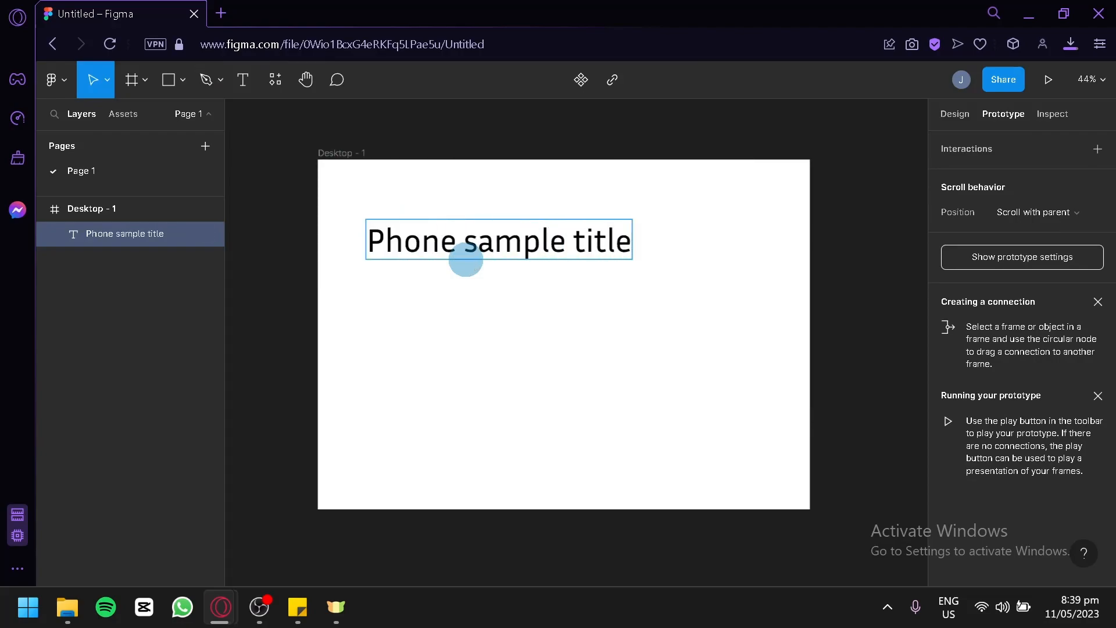
{"action": "left_click", "coordinate": [293, 235]}
{"action": "left_click_drag", "start_coordinate": [448, 235], "coordinate": [475, 215]}
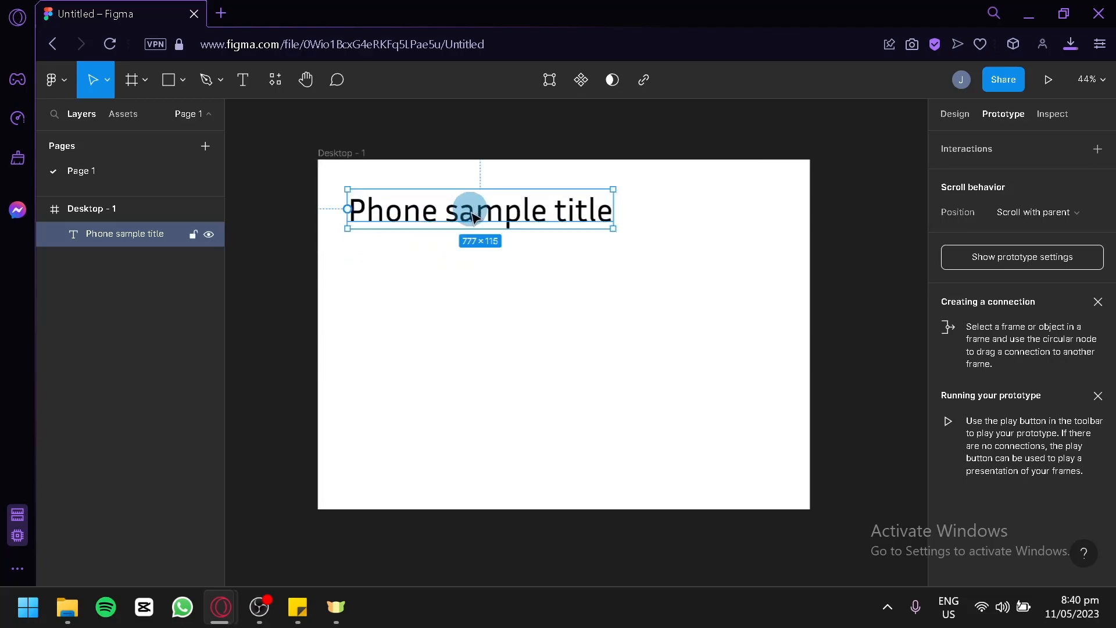
{"action": "left_click", "coordinate": [288, 269]}
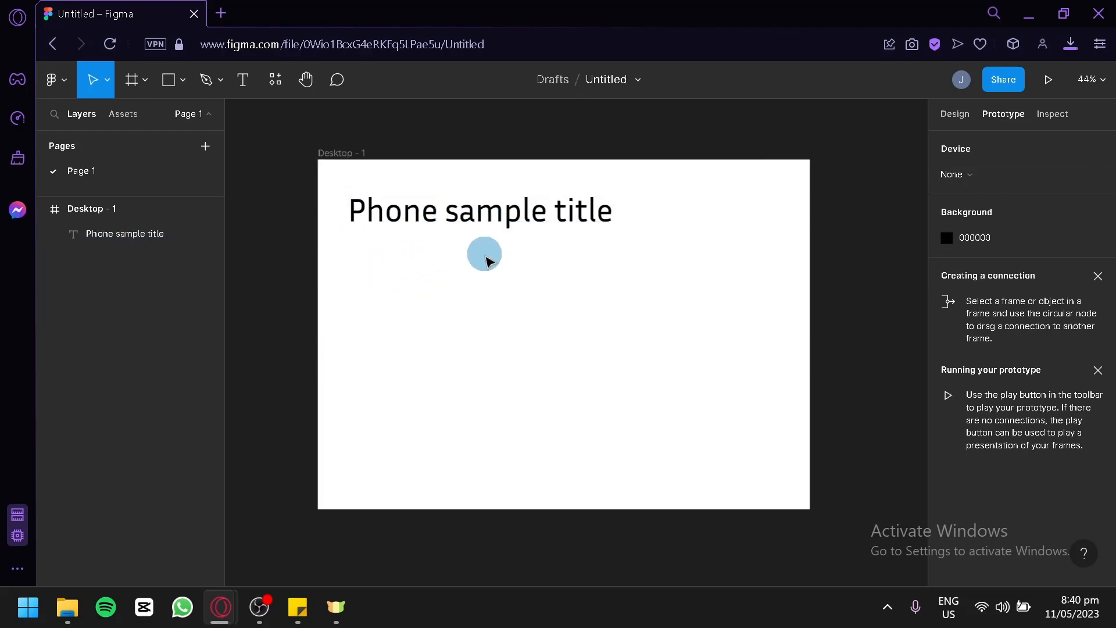
Place the image file 1 from the Untitled design folder inside the Desktop frame below the title.
{"action": "left_click", "coordinate": [182, 82]}
{"action": "left_click", "coordinate": [222, 231]}
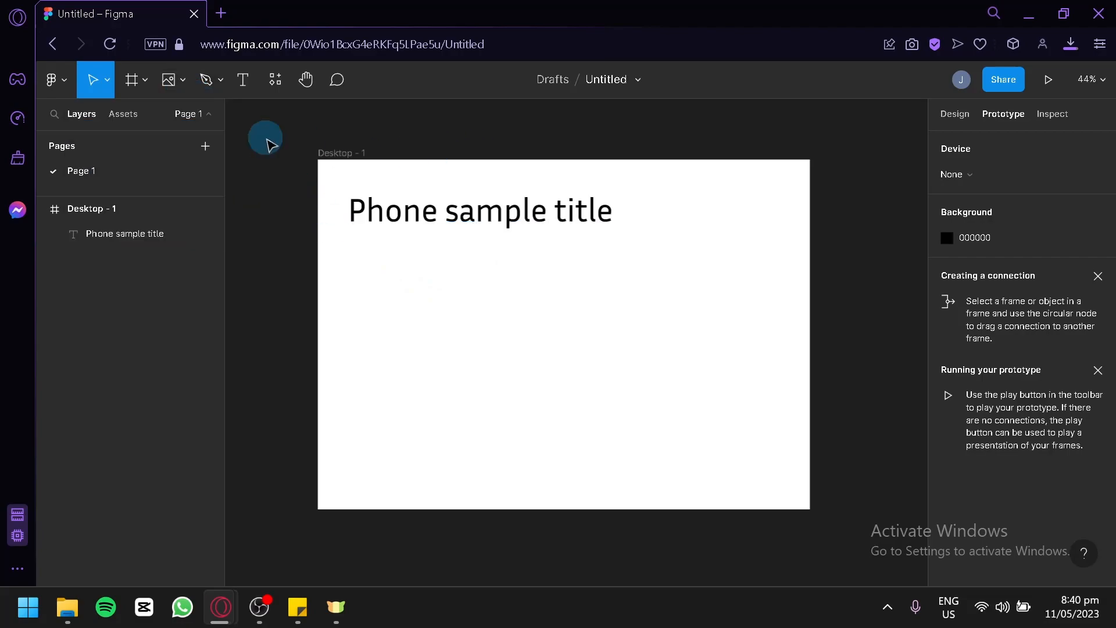
{"action": "left_click", "coordinate": [184, 85]}
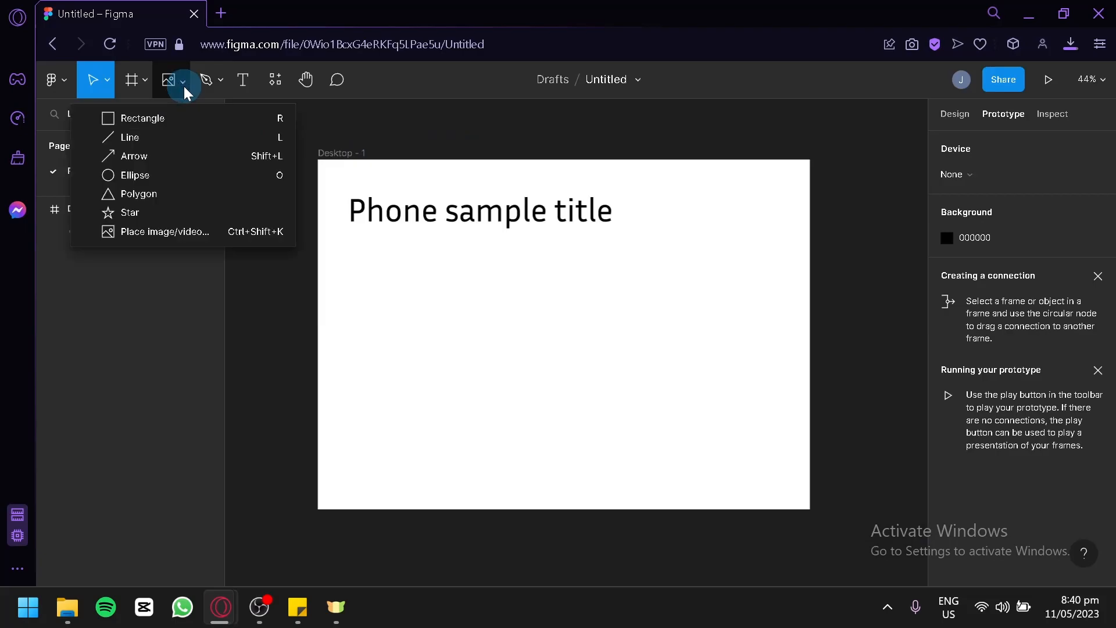
{"action": "left_click", "coordinate": [216, 231]}
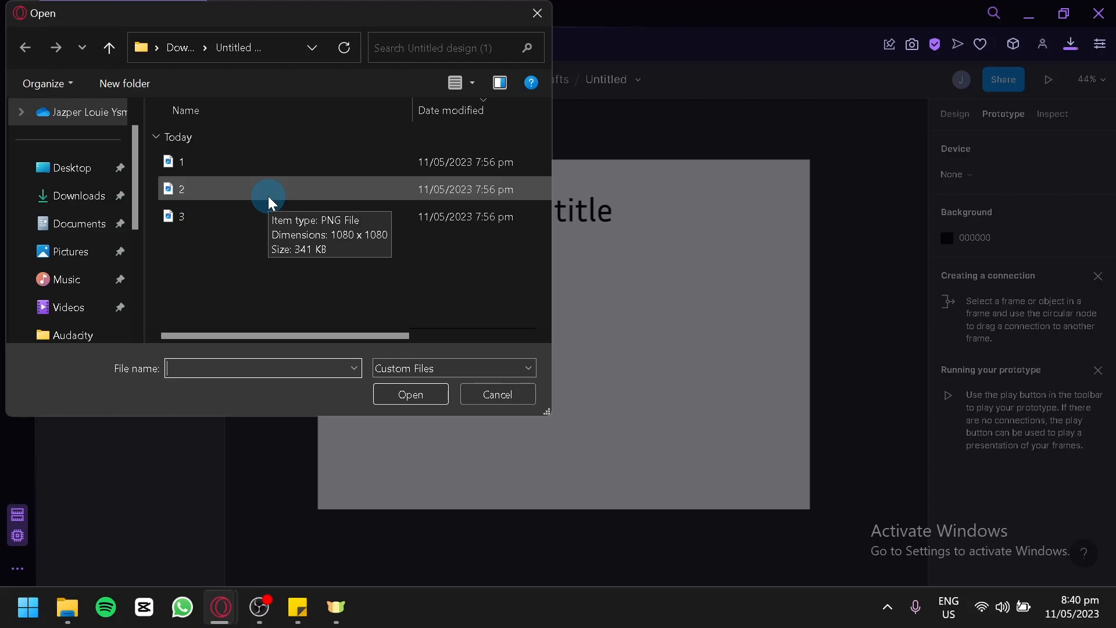
{"action": "left_click", "coordinate": [260, 171]}
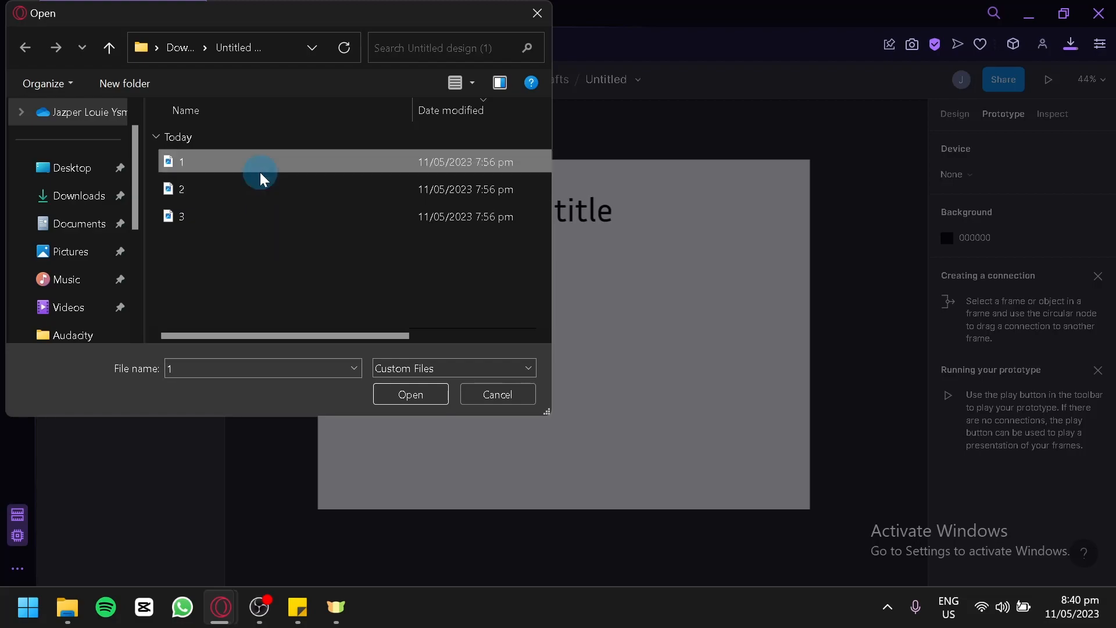
{"action": "left_click", "coordinate": [417, 399]}
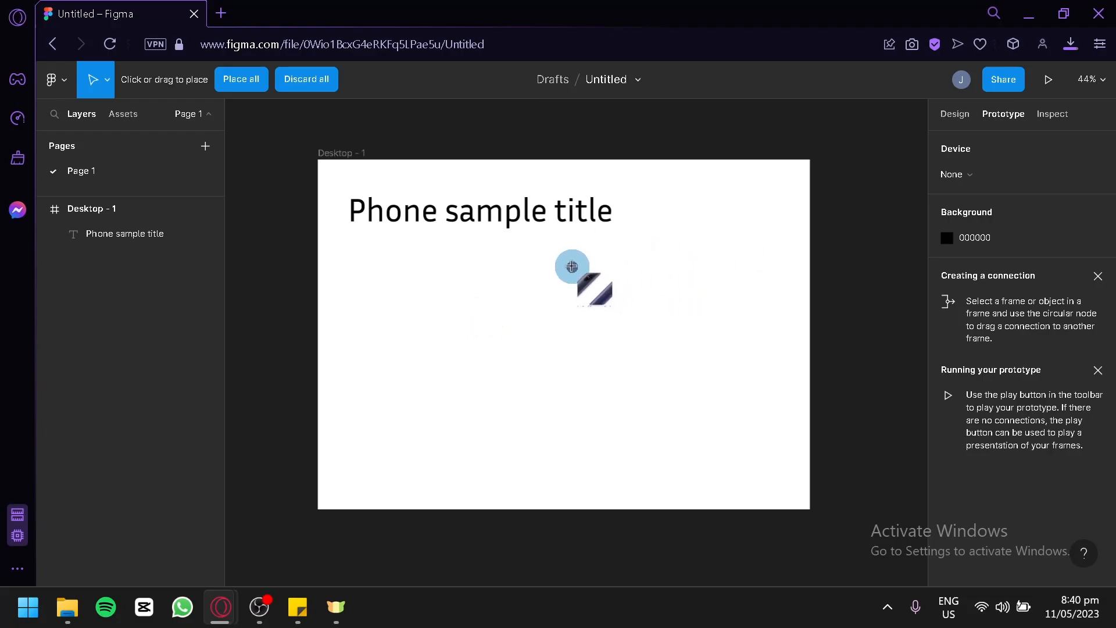
{"action": "left_click", "coordinate": [628, 317]}
Resize the phone image to about 356 × 410 and position it below the end of the title.
{"action": "left_click_drag", "start_coordinate": [681, 392], "coordinate": [666, 366]}
{"action": "left_click_drag", "start_coordinate": [743, 422], "coordinate": [724, 389]}
{"action": "left_click_drag", "start_coordinate": [676, 333], "coordinate": [679, 344]}
{"action": "left_click_drag", "start_coordinate": [727, 402], "coordinate": [661, 368]}
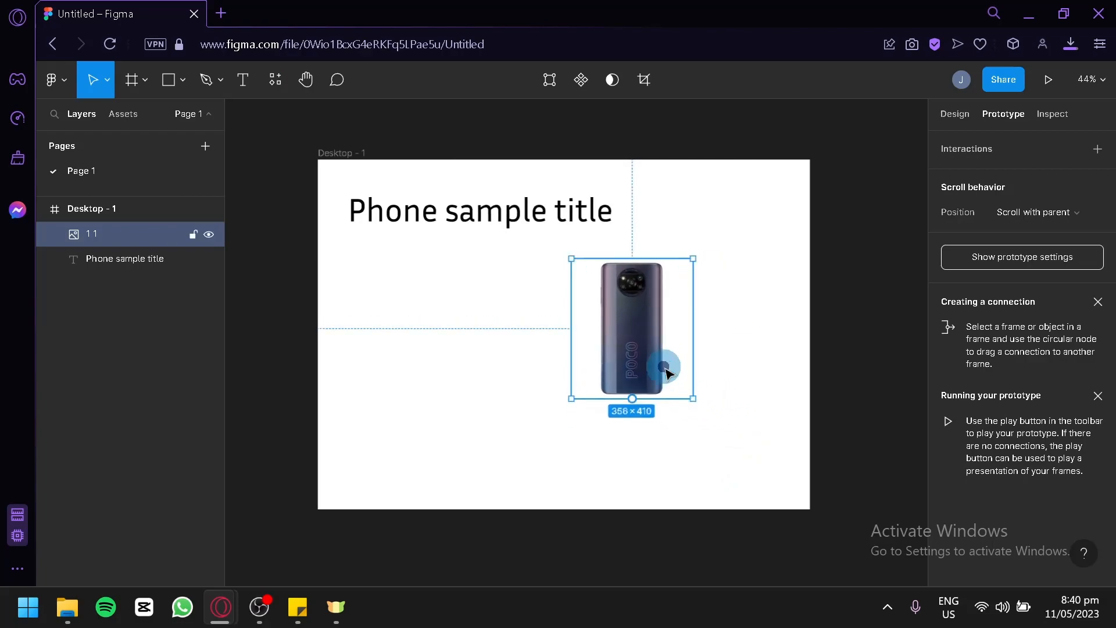
{"action": "left_click", "coordinate": [279, 259]}
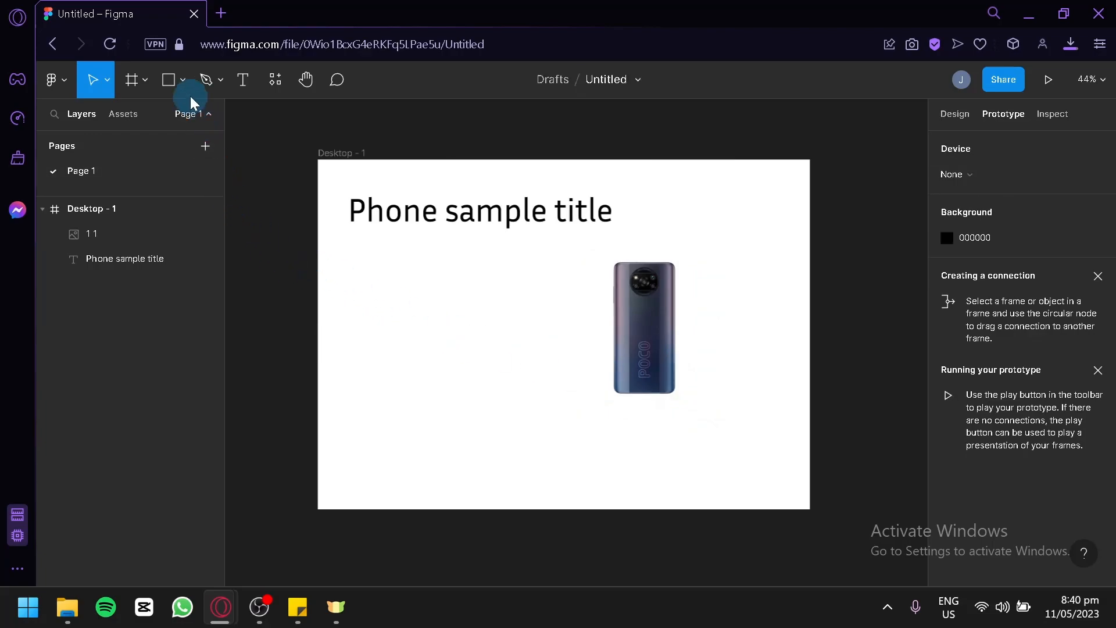
Add the text "product description" below the title and set its font size to 24.
{"action": "left_click", "coordinate": [243, 81]}
{"action": "left_click", "coordinate": [360, 256]}
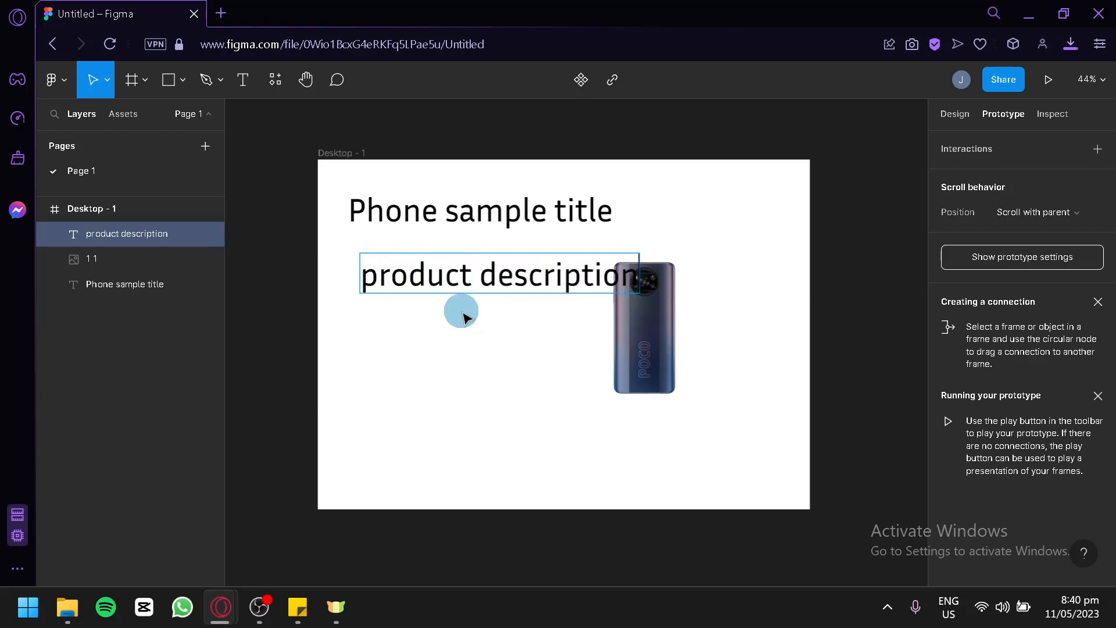
{"action": "key", "text": "ctrl+a"}
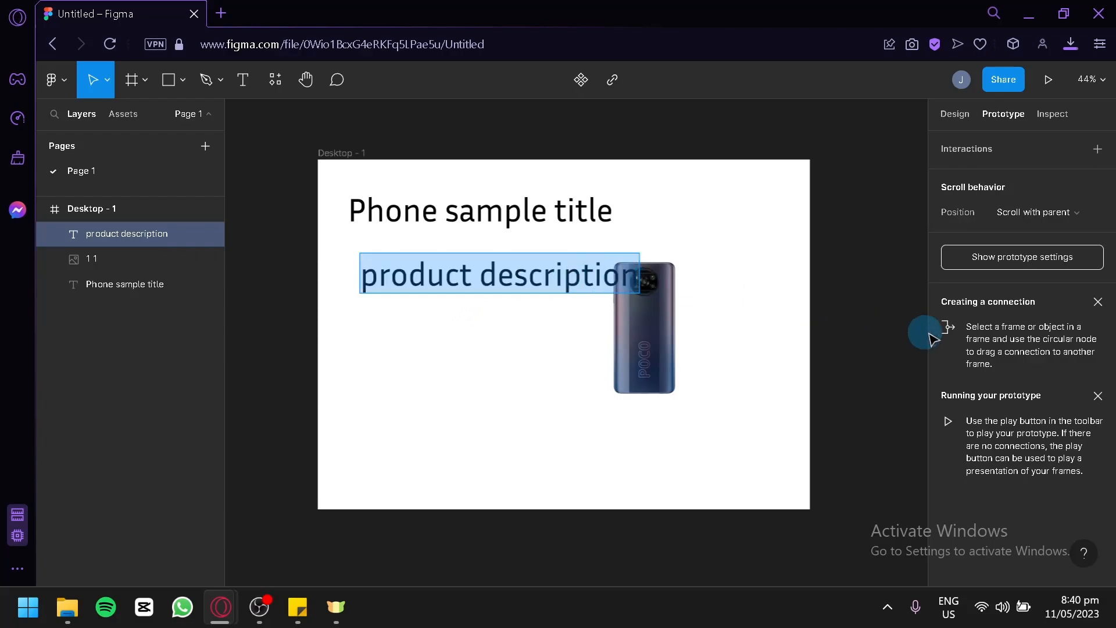
{"action": "left_click", "coordinate": [956, 115]}
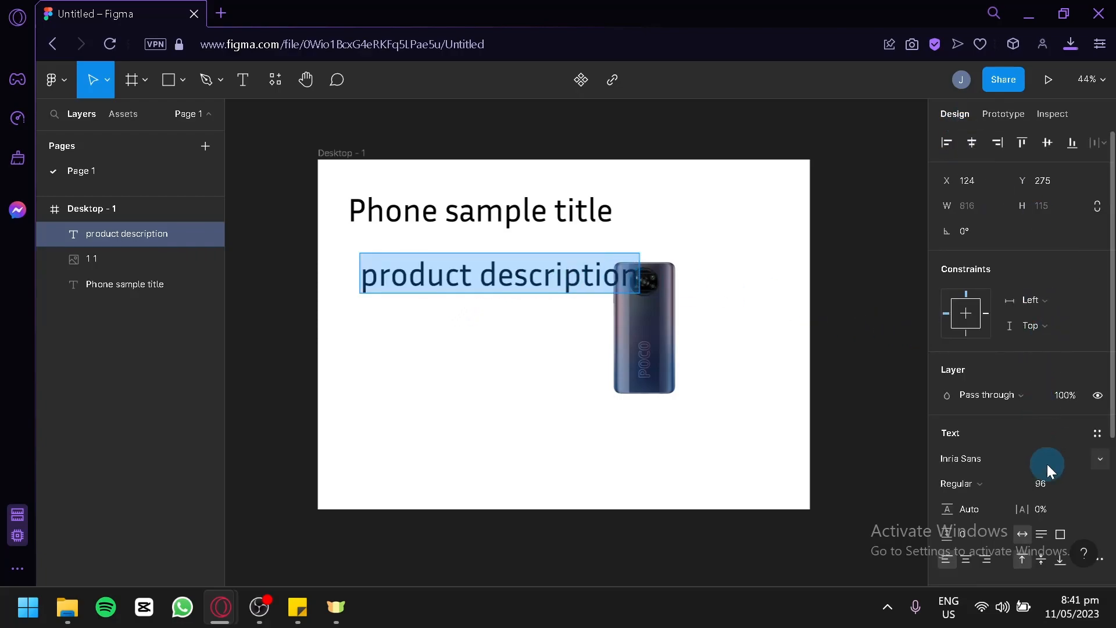
{"action": "left_click", "coordinate": [1080, 485]}
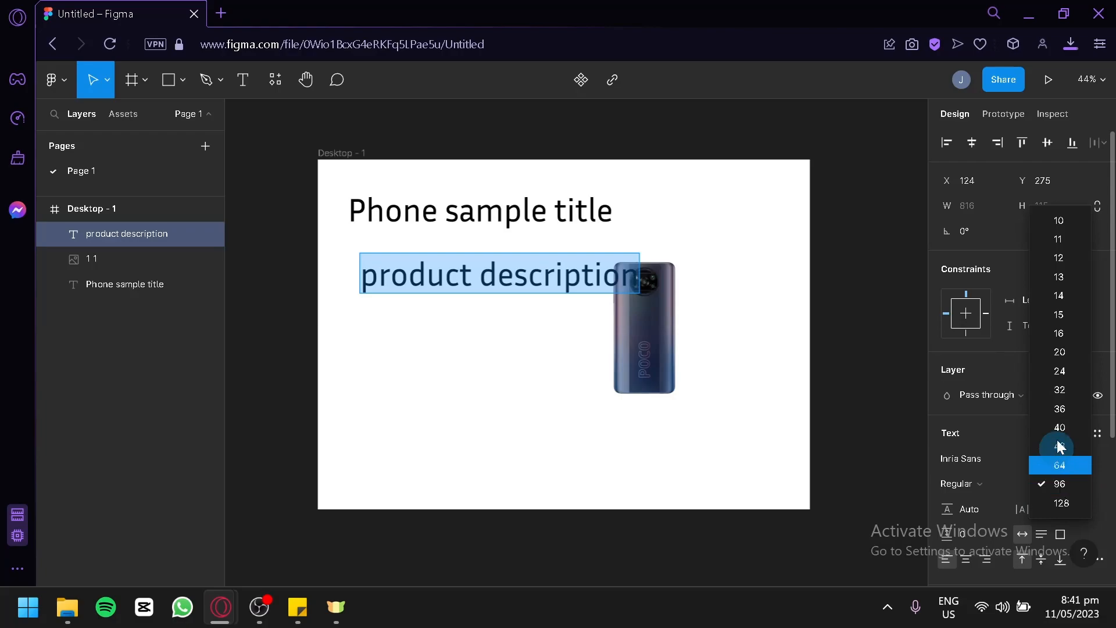
{"action": "left_click", "coordinate": [1064, 367]}
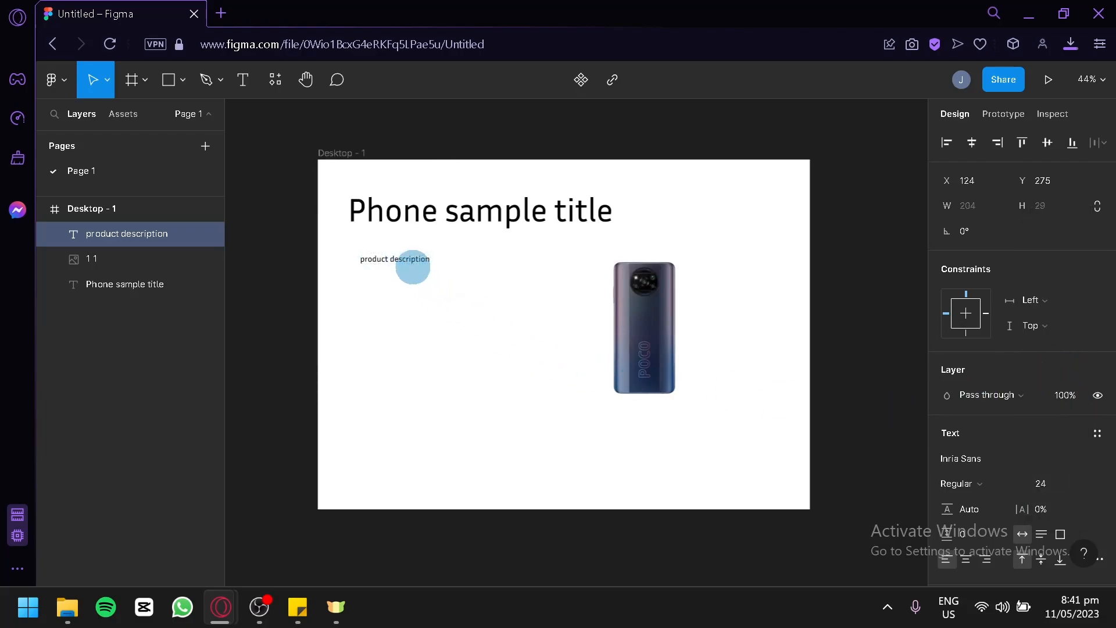
{"action": "key", "text": "Escape"}
Move the phone image to X 735, Y 275, aligning its upper edge with the description text.
{"action": "left_click_drag", "start_coordinate": [661, 329], "coordinate": [646, 307]}
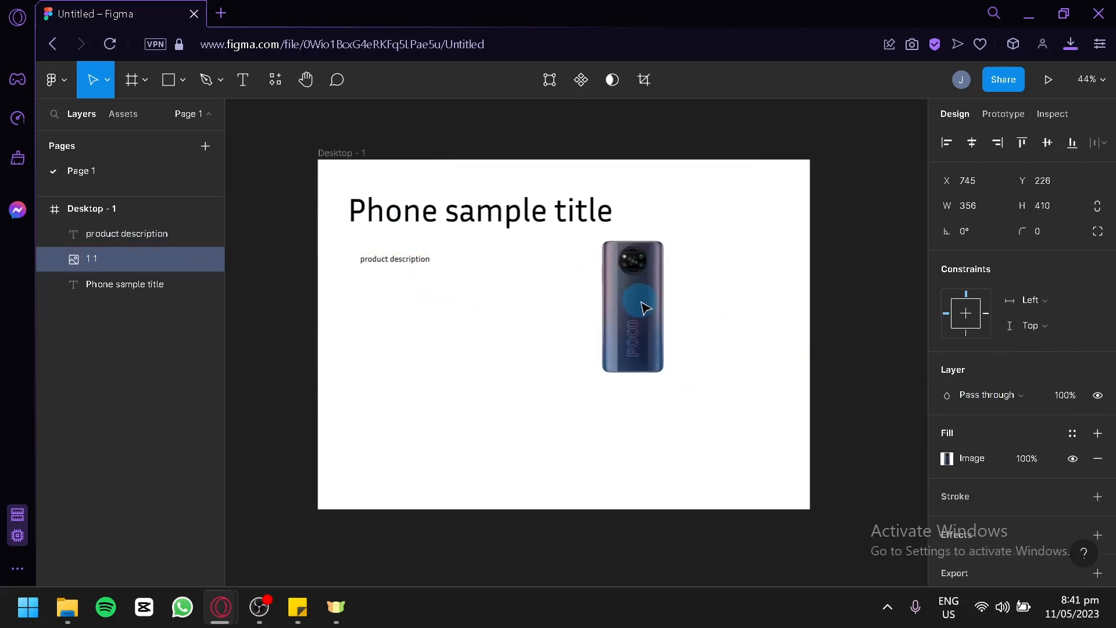
{"action": "left_click", "coordinate": [860, 337]}
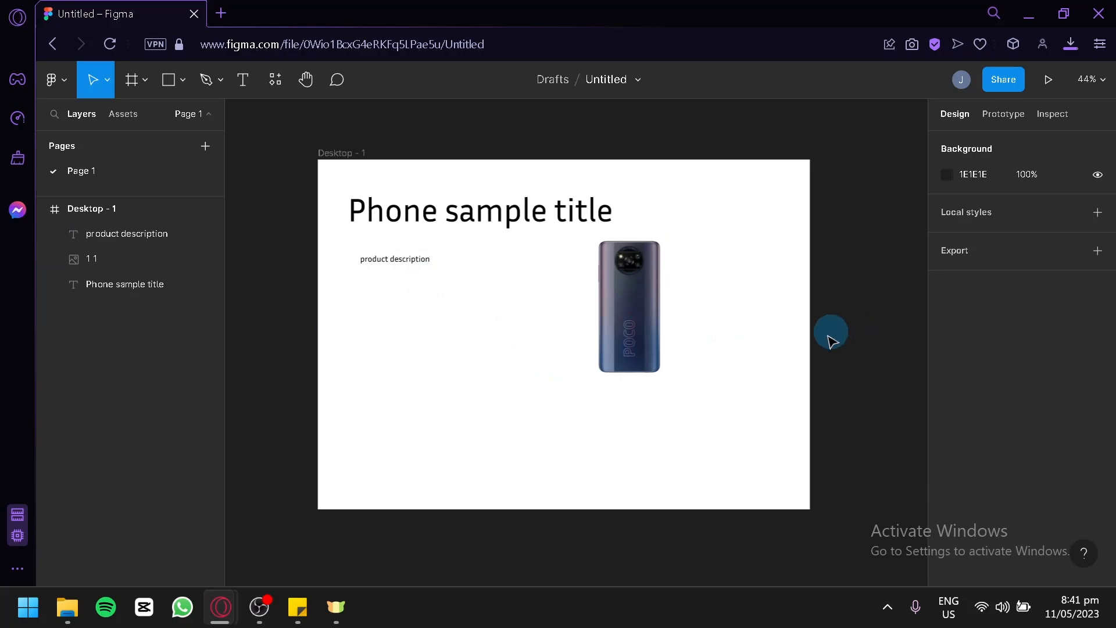
{"action": "scroll", "coordinate": [802, 347], "scroll_direction": "up", "scroll_amount": 5}
{"action": "scroll", "coordinate": [754, 393], "scroll_direction": "up", "scroll_amount": 2}
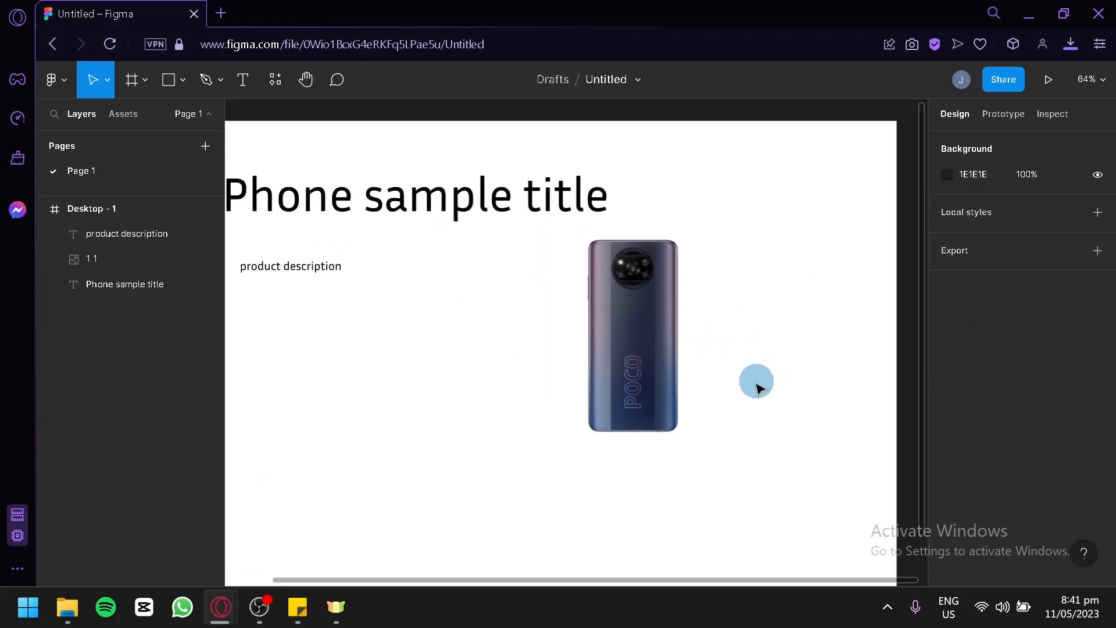
{"action": "left_click_drag", "start_coordinate": [622, 344], "coordinate": [623, 370]}
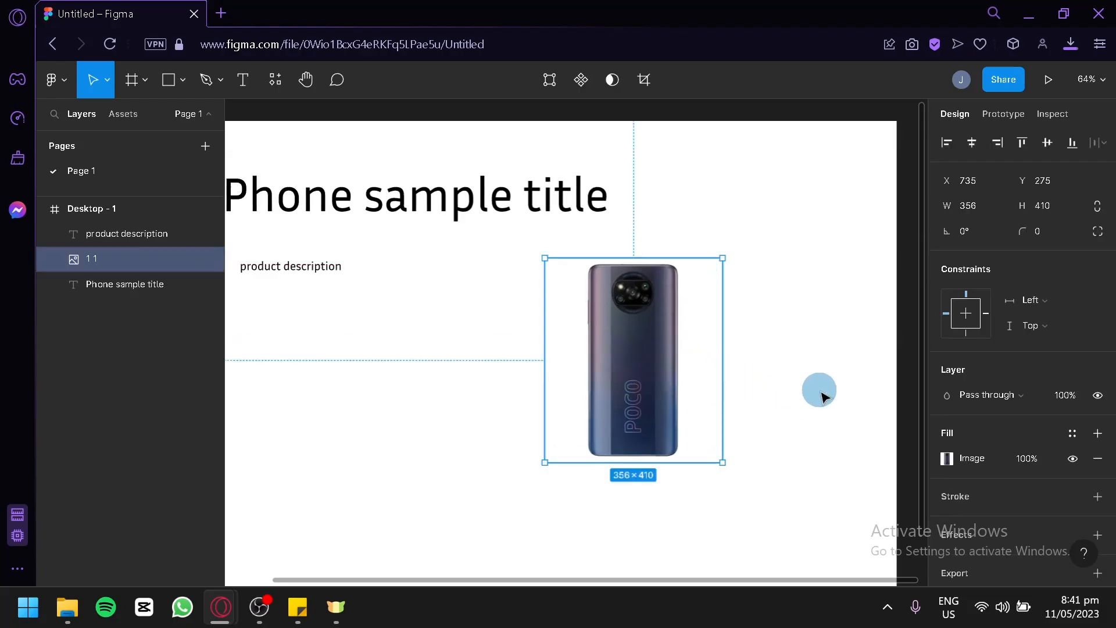
Draw a circle about 49 × 49 with the Ellipse tool, beside the phone image on its left.
{"action": "left_click_drag", "start_coordinate": [820, 391], "coordinate": [773, 378]}
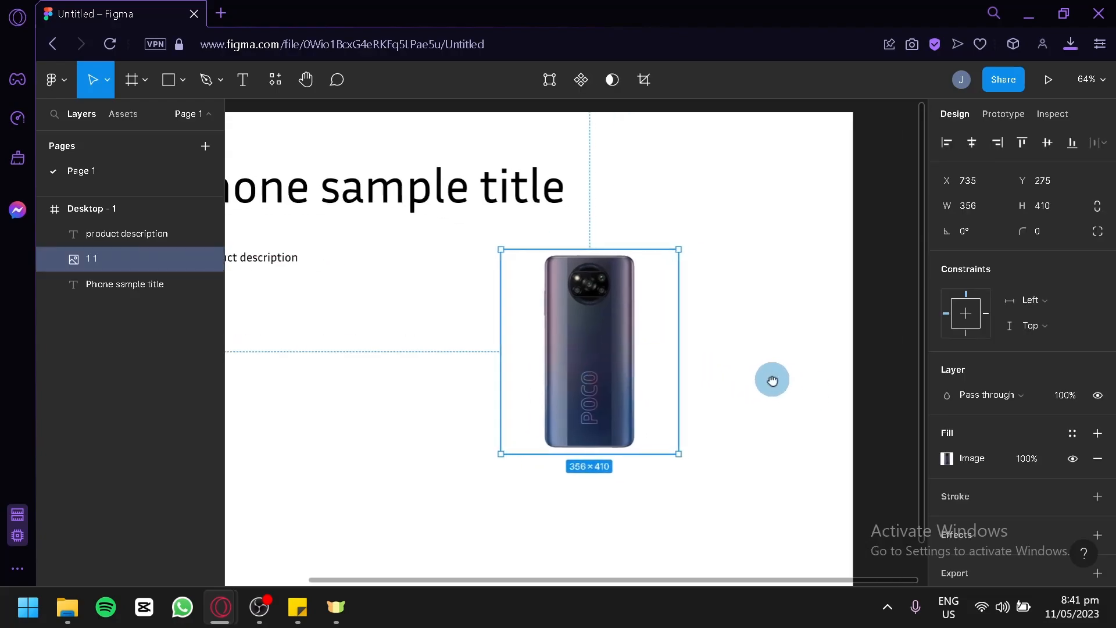
{"action": "left_click", "coordinate": [177, 81]}
{"action": "left_click", "coordinate": [179, 179]}
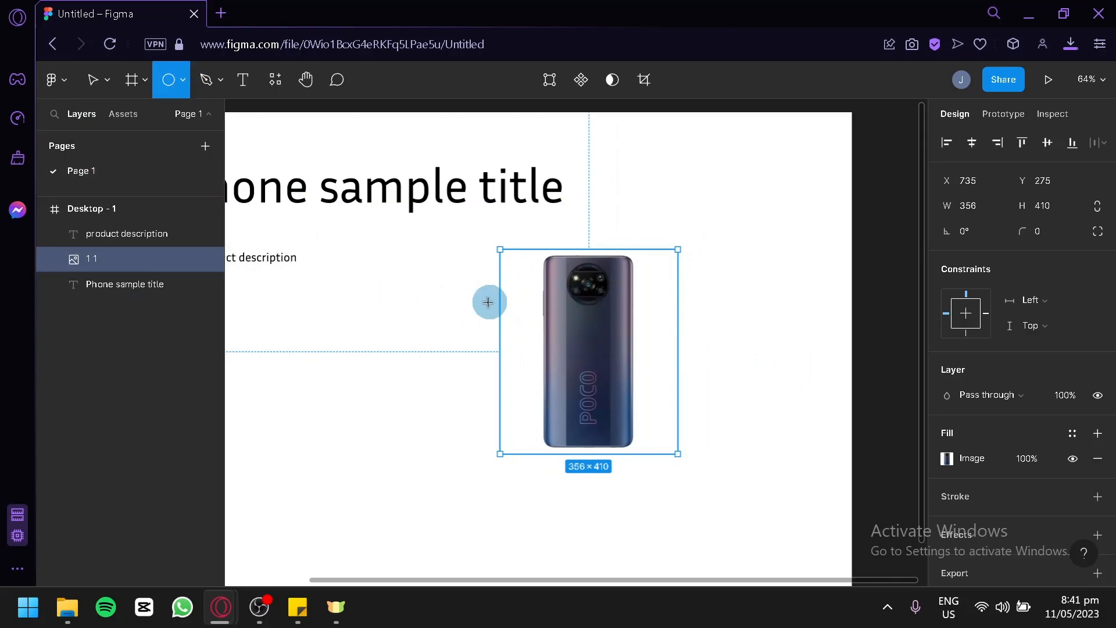
{"action": "left_click_drag", "start_coordinate": [452, 280], "coordinate": [477, 306]}
{"action": "scroll", "coordinate": [418, 375], "scroll_direction": "left", "scroll_amount": 2}
{"action": "scroll", "coordinate": [419, 375], "scroll_direction": "up", "scroll_amount": 1}
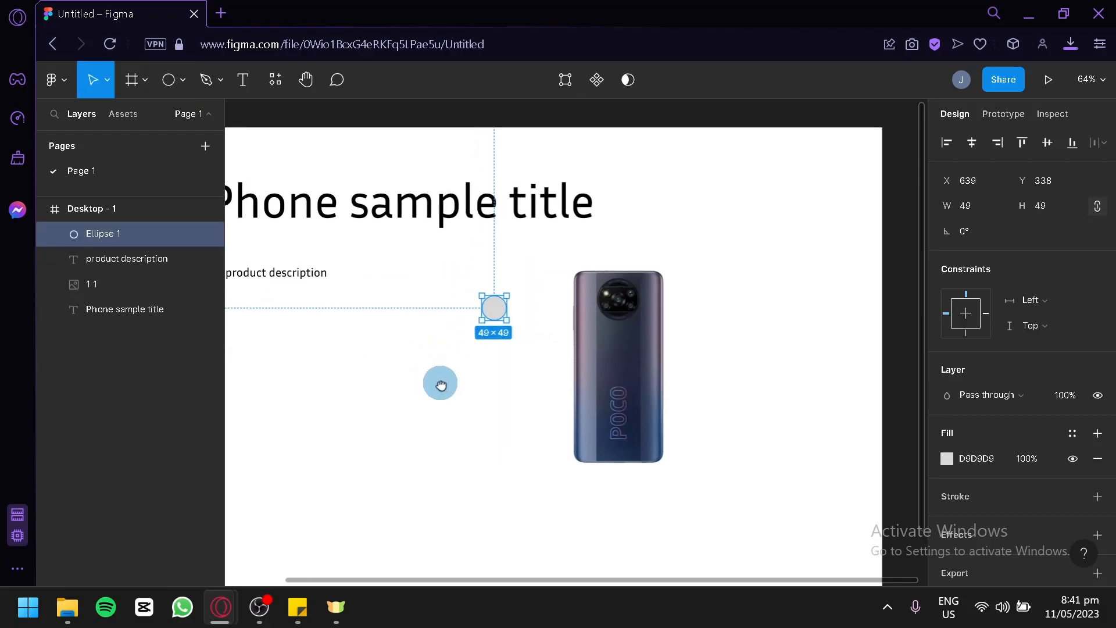
Move the circle to X 695, Y 340 and duplicate it twice straight below, spaced 22 apart.
{"action": "left_click_drag", "start_coordinate": [502, 320], "coordinate": [526, 321]}
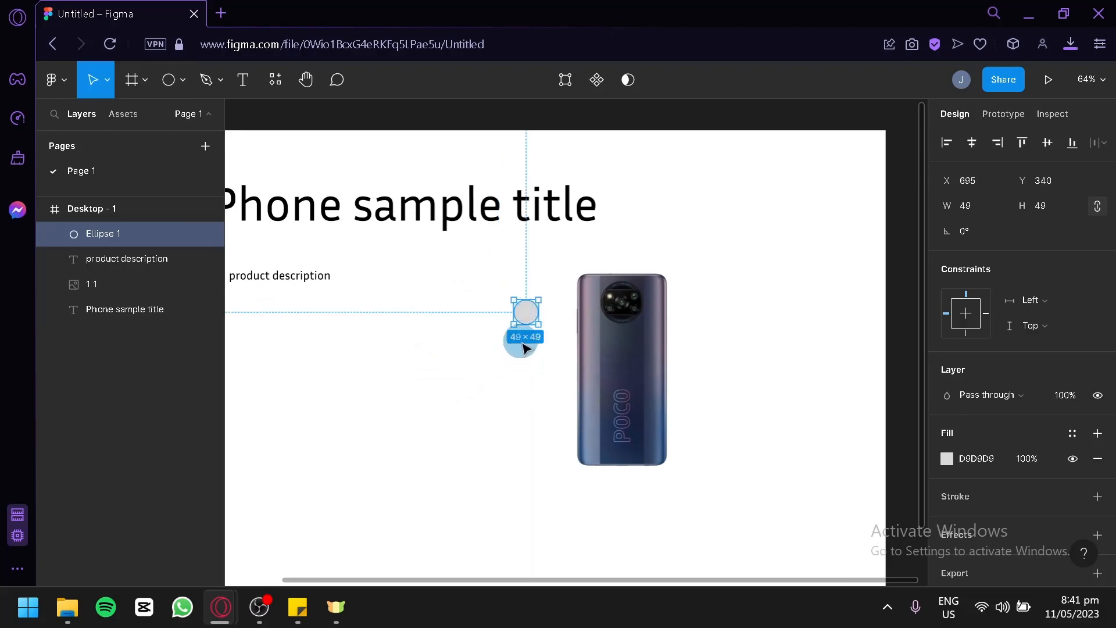
{"action": "left_click_drag", "start_coordinate": [534, 332], "coordinate": [531, 388]}
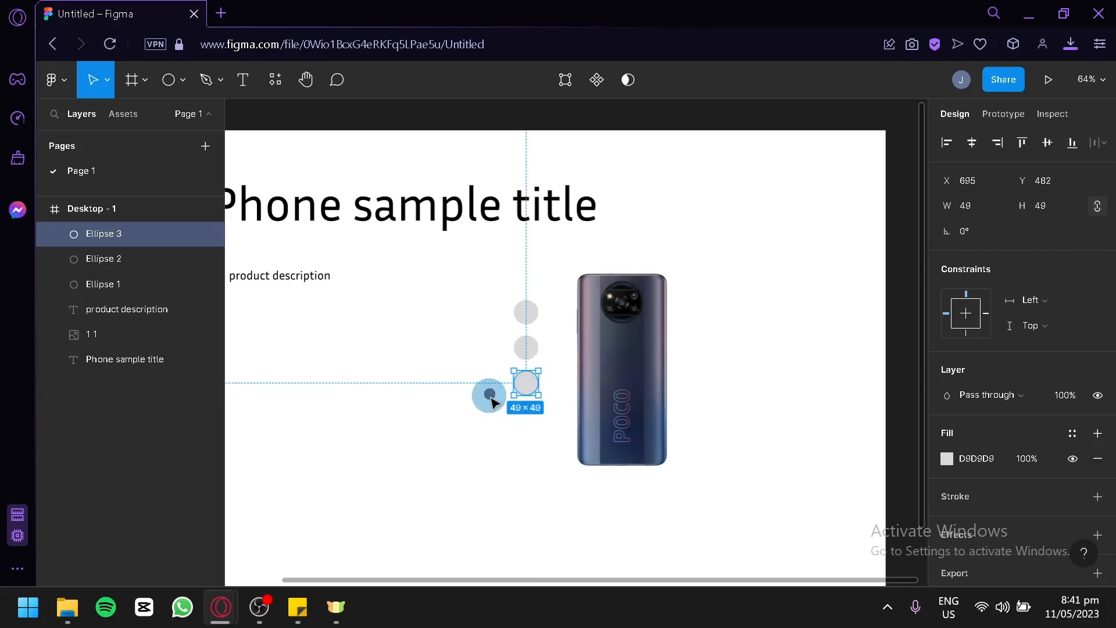
{"action": "left_click", "coordinate": [489, 392]}
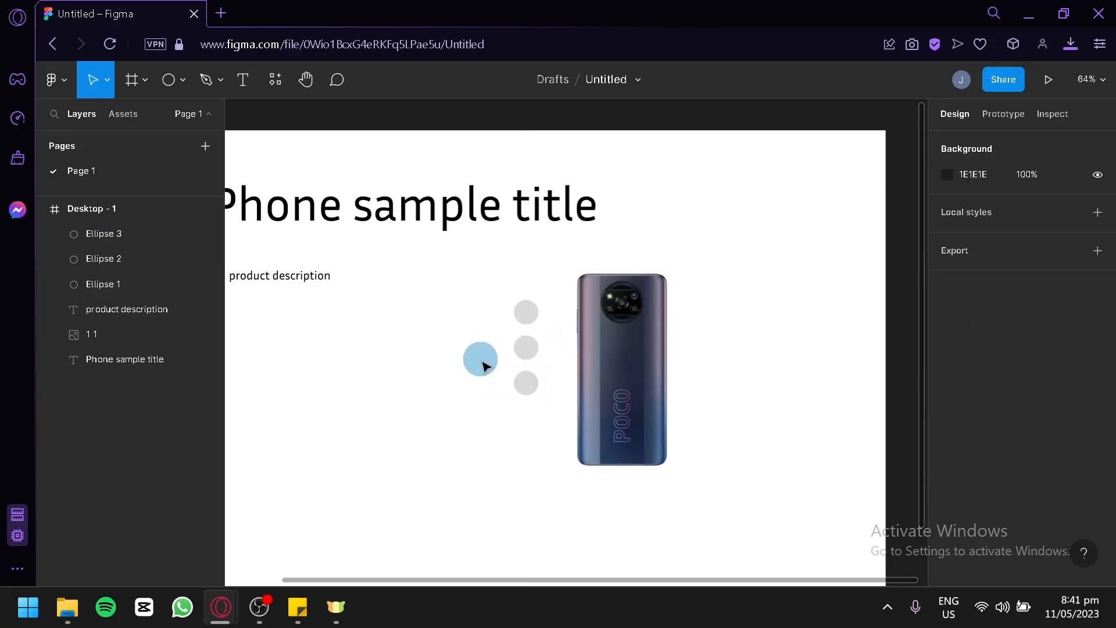
Center the three circles vertically beside the phone image and group them.
{"action": "left_click", "coordinate": [519, 323]}
{"action": "left_click", "coordinate": [526, 348], "text": "shift"}
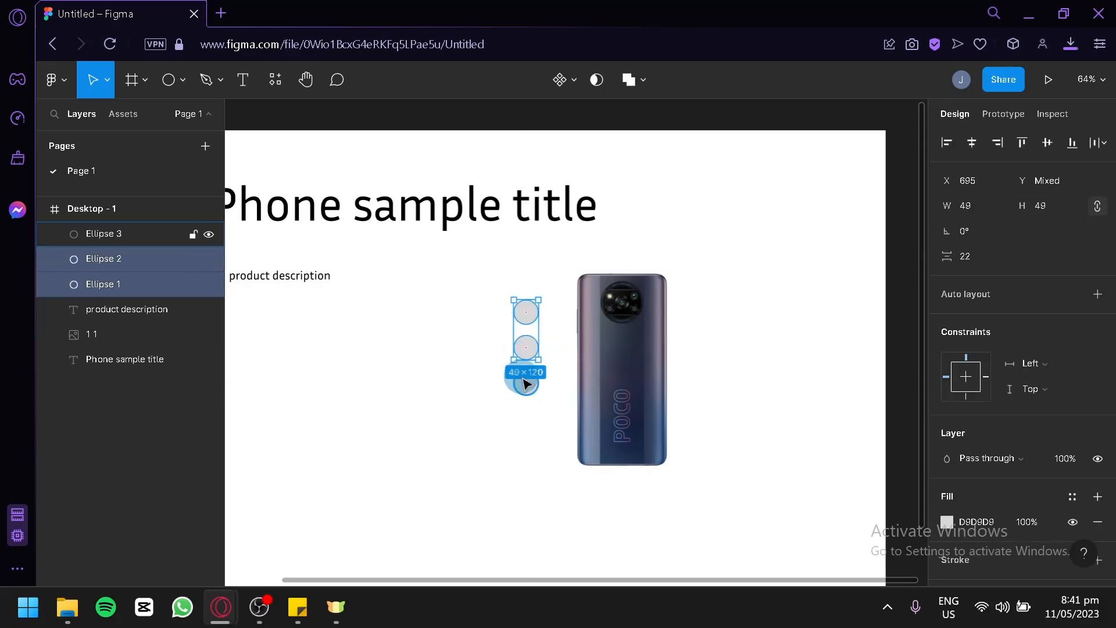
{"action": "left_click", "coordinate": [528, 381], "text": "shift"}
{"action": "left_click_drag", "start_coordinate": [528, 363], "coordinate": [528, 379]}
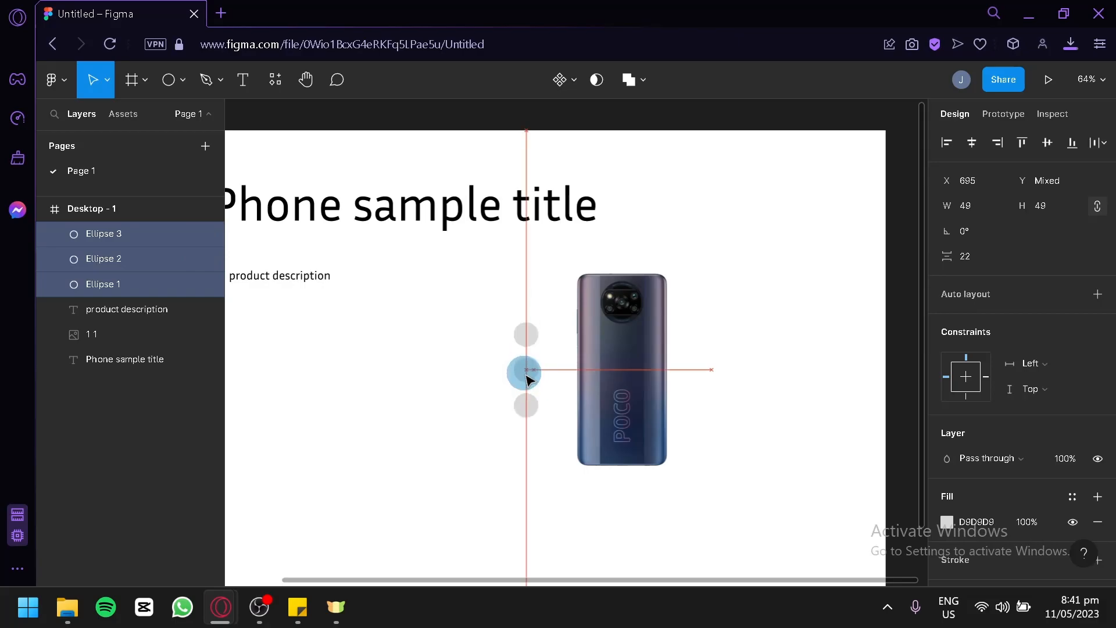
{"action": "right_click", "coordinate": [528, 379]}
{"action": "left_click", "coordinate": [543, 294]}
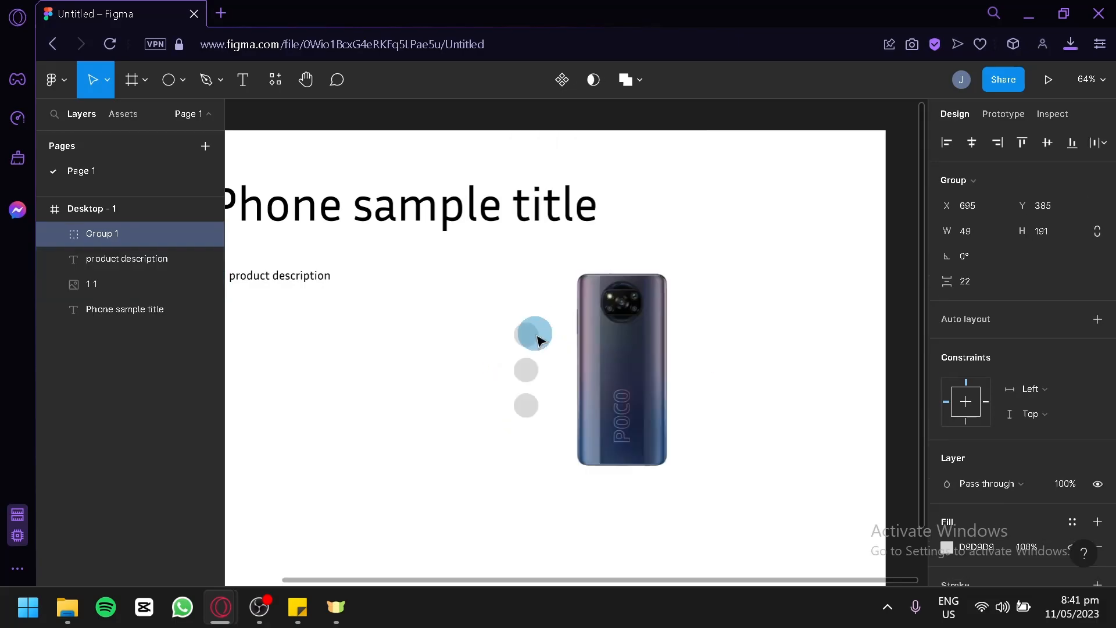
Wrap the circle group and the phone image together in one frame.
{"action": "left_click", "coordinate": [737, 308]}
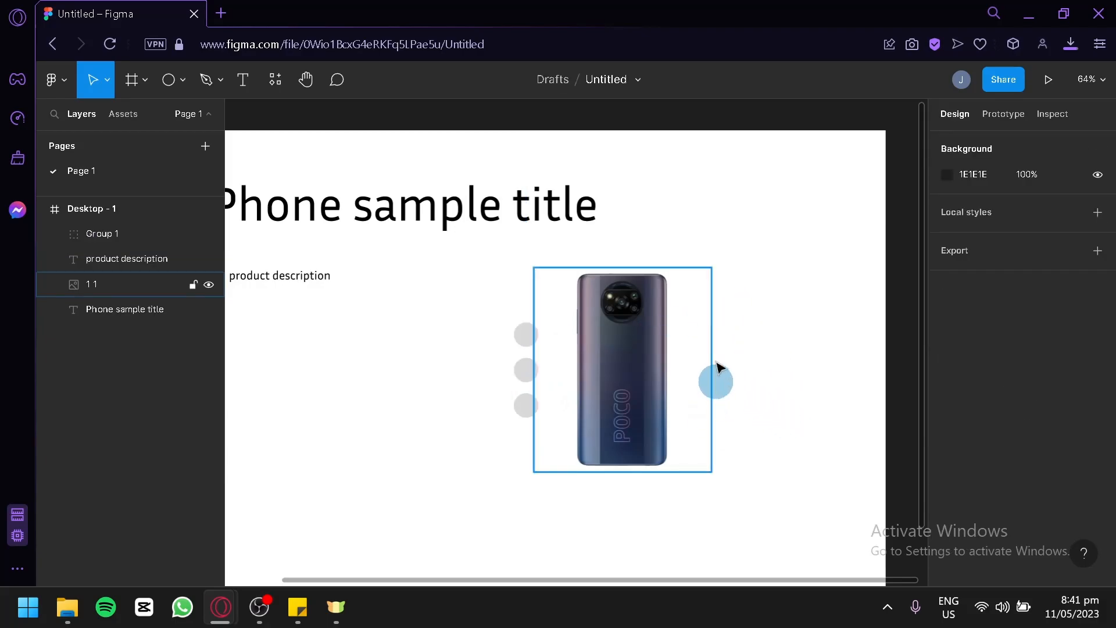
{"action": "left_click_drag", "start_coordinate": [504, 272], "coordinate": [735, 500]}
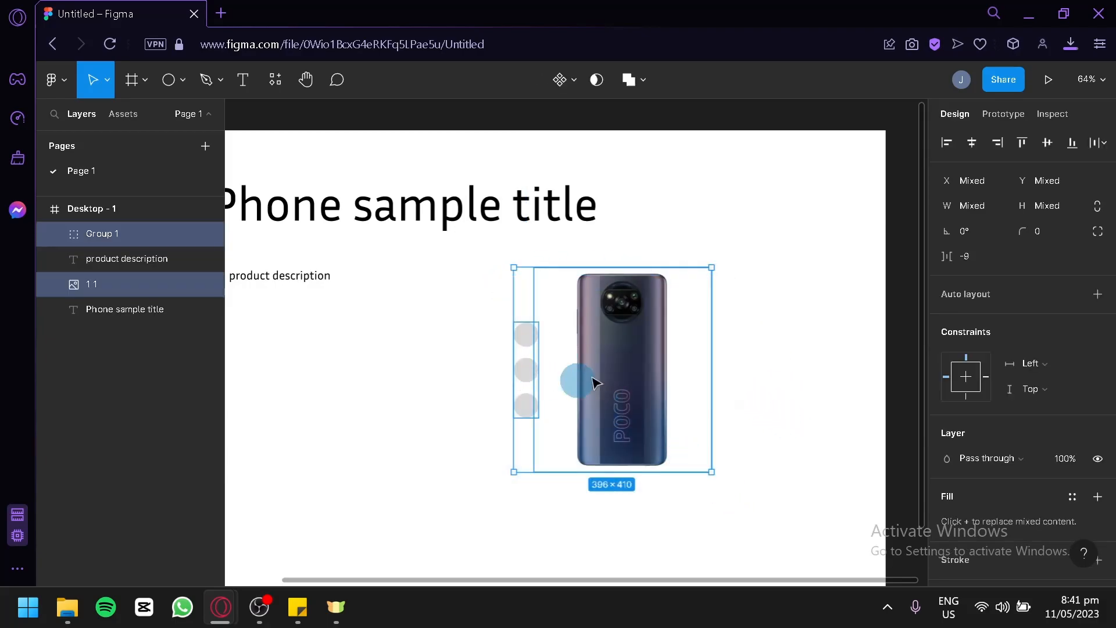
{"action": "right_click", "coordinate": [607, 345]}
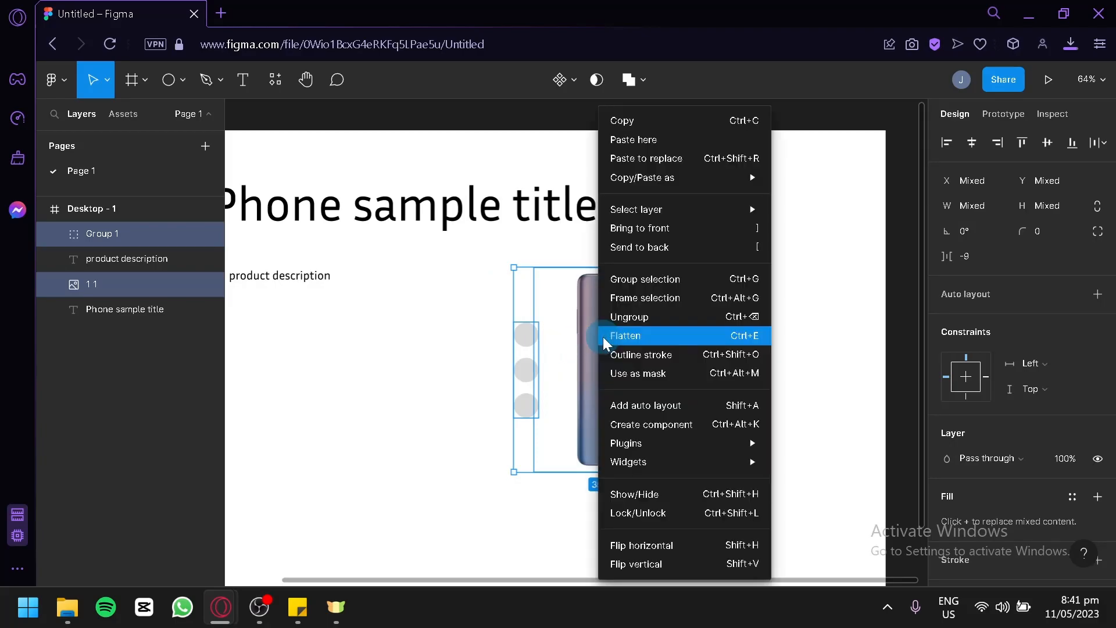
{"action": "left_click", "coordinate": [639, 297]}
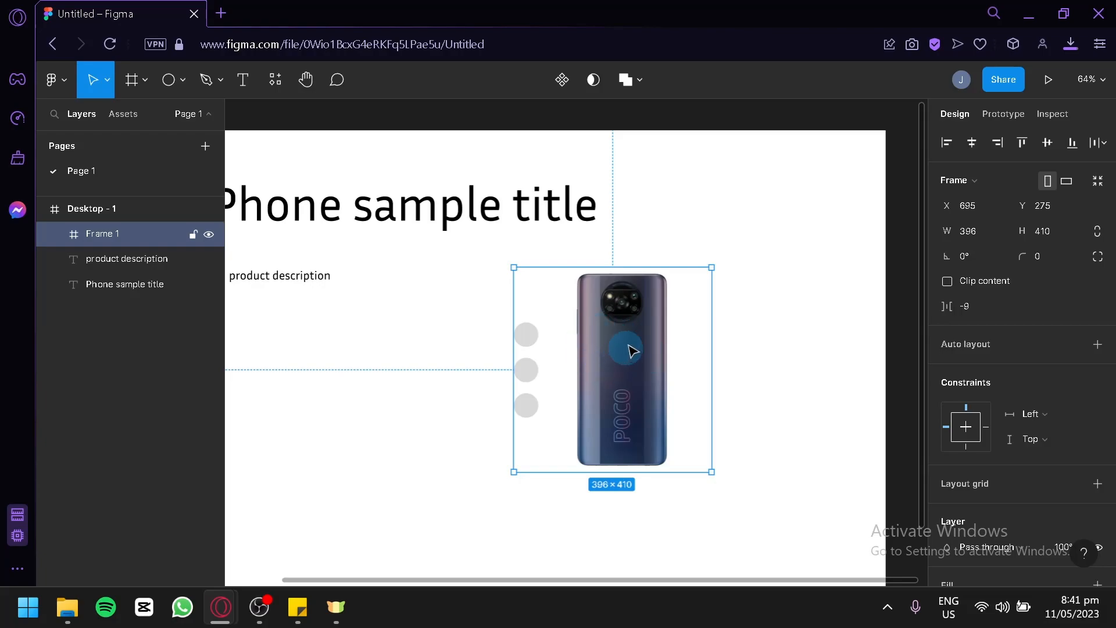
Duplicate the frame with the phone and circles to X 686, Y -1140, outside and above the desktop frame.
{"action": "scroll", "coordinate": [718, 351], "scroll_direction": "down", "scroll_amount": 3}
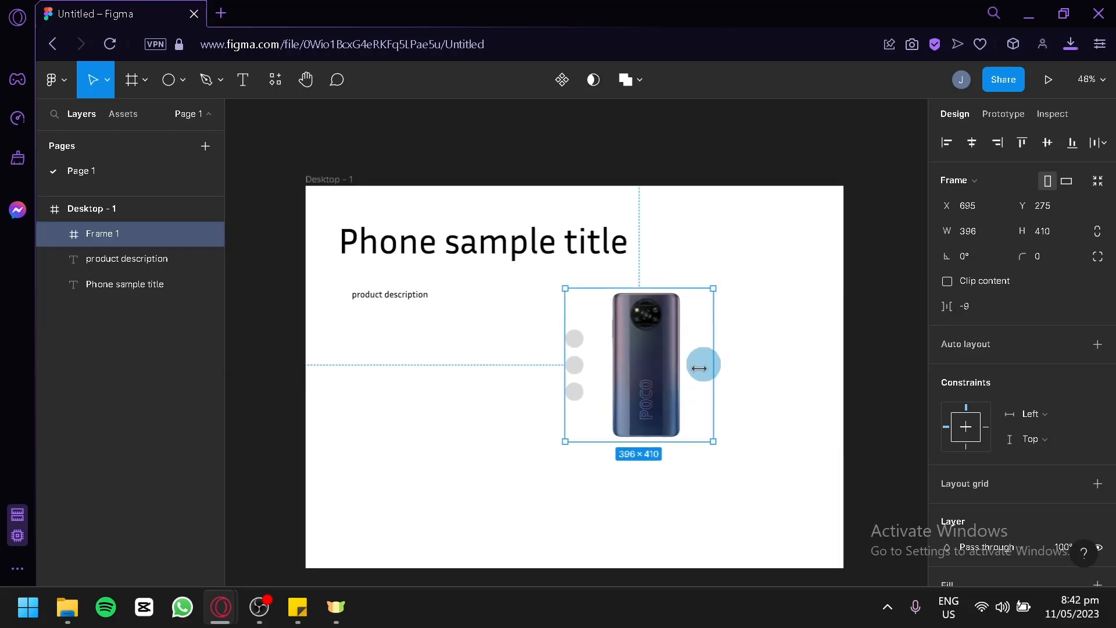
{"action": "left_click_drag", "start_coordinate": [639, 382], "coordinate": [623, 126]}
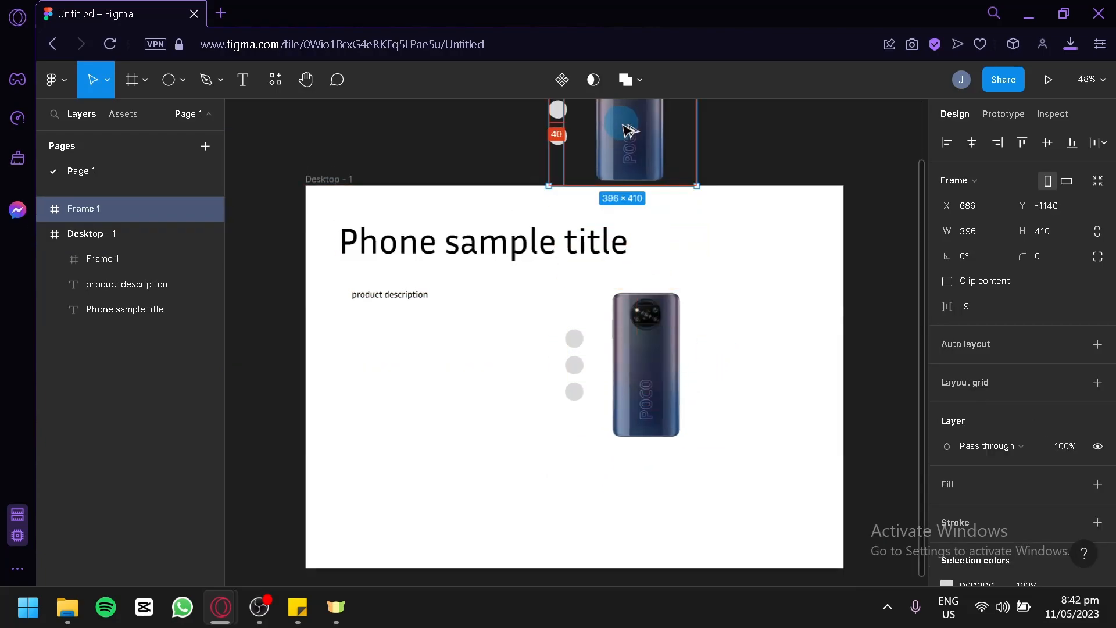
{"action": "scroll", "coordinate": [732, 283], "scroll_direction": "up", "scroll_amount": 1}
{"action": "scroll", "coordinate": [732, 283], "scroll_direction": "up", "scroll_amount": 2}
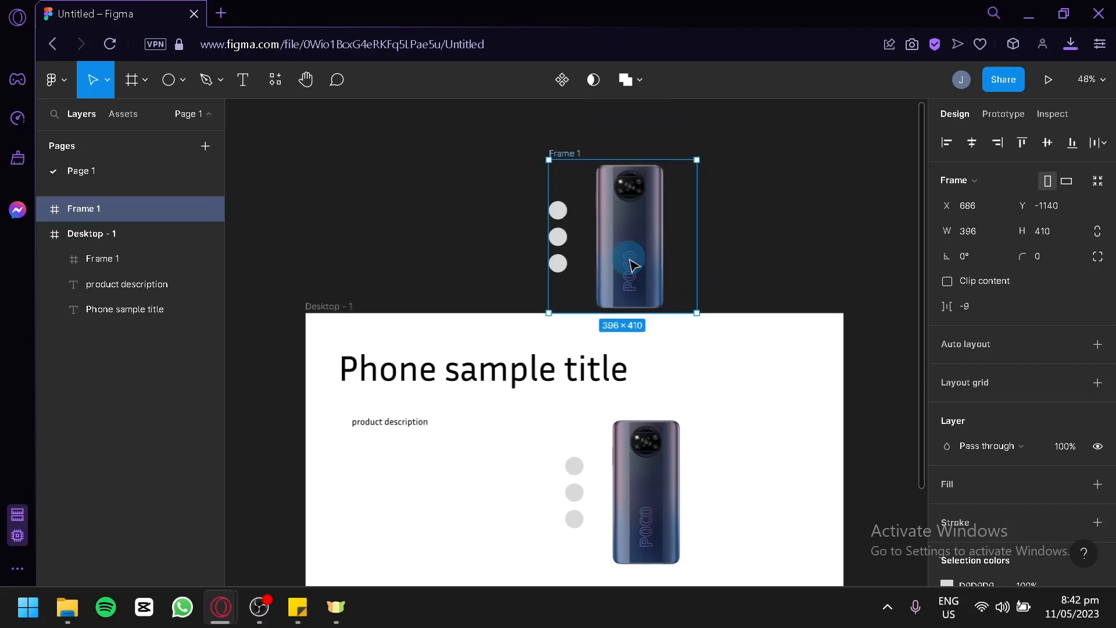
Add a second page to the file and paste the phone frame onto its canvas.
{"action": "left_click", "coordinate": [214, 142]}
{"action": "left_click", "coordinate": [368, 211]}
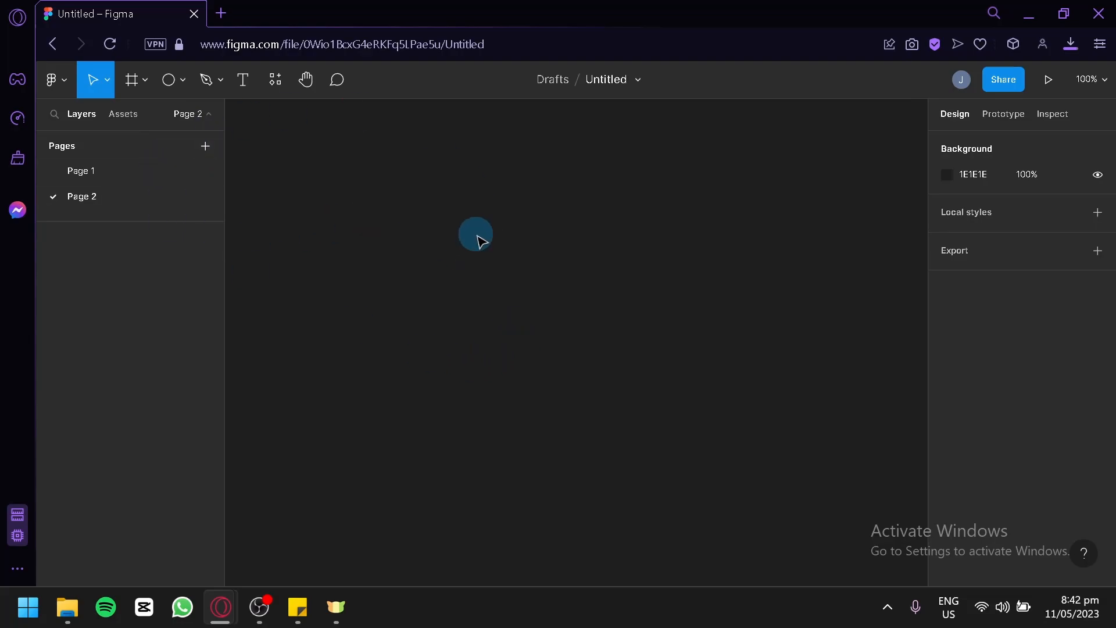
{"action": "key", "text": "ctrl+v"}
{"action": "scroll", "coordinate": [768, 347], "scroll_direction": "down", "scroll_amount": 3}
{"action": "left_click_drag", "start_coordinate": [844, 397], "coordinate": [725, 330]}
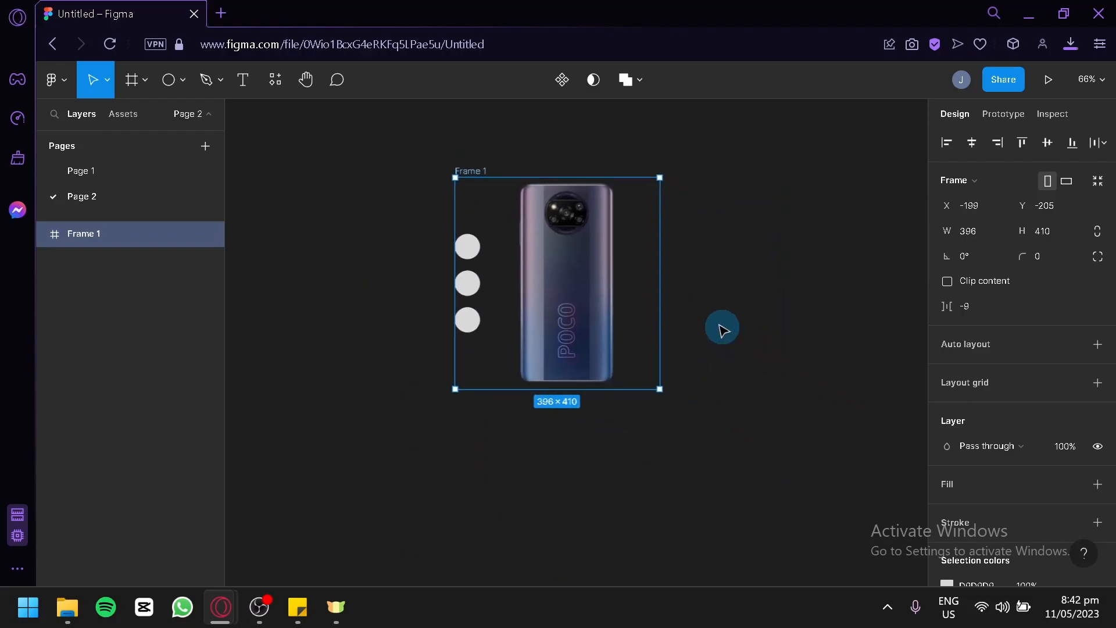
Move the phone frame to X -236, Y -391 and duplicate it twice straight below, spaced 40 apart.
{"action": "left_click_drag", "start_coordinate": [580, 312], "coordinate": [560, 217]}
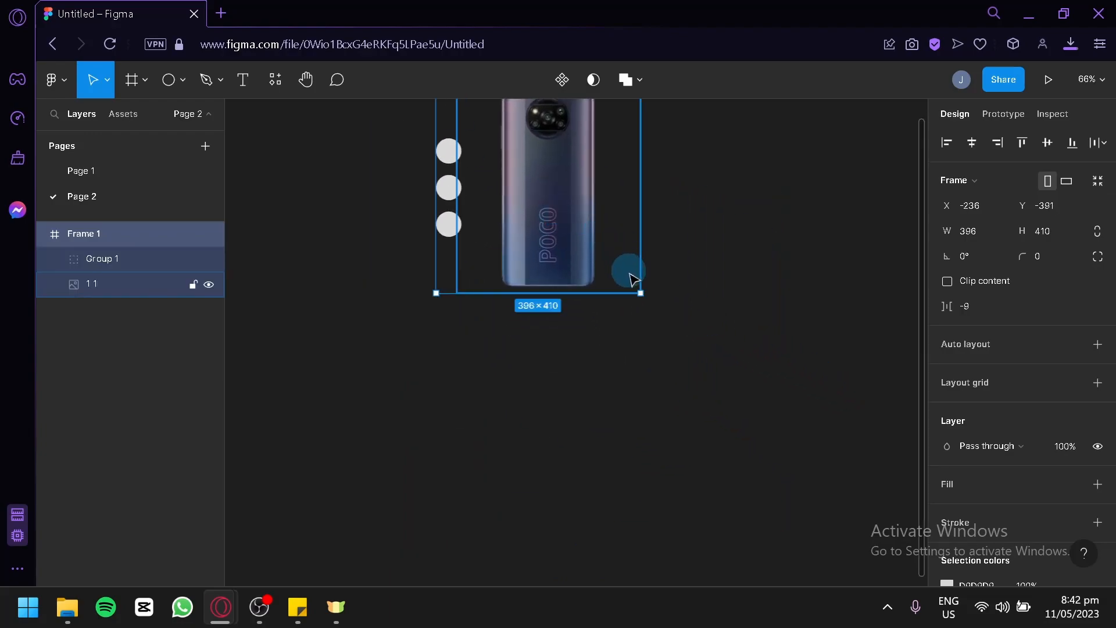
{"action": "left_click_drag", "start_coordinate": [567, 239], "coordinate": [570, 406]}
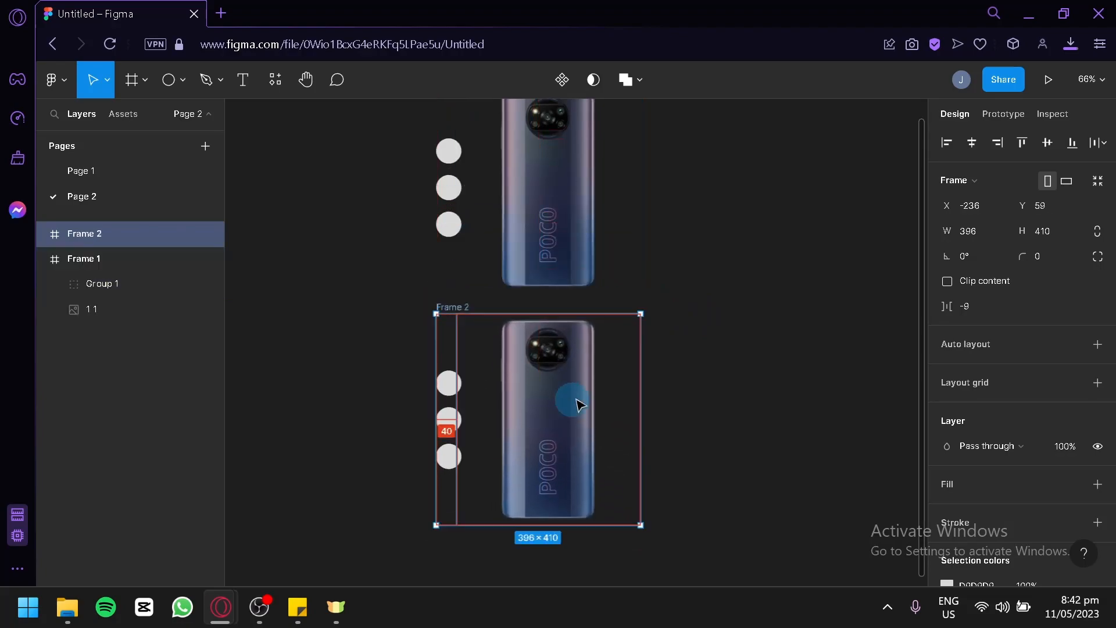
{"action": "scroll", "coordinate": [777, 369], "scroll_direction": "down", "scroll_amount": 3}
{"action": "left_click_drag", "start_coordinate": [548, 249], "coordinate": [553, 464]}
{"action": "left_click", "coordinate": [715, 341]}
Replace the image fill of the phone in Frame 2 with the cream-coloured phone picture.
{"action": "scroll", "coordinate": [737, 341], "scroll_direction": "up", "scroll_amount": 3}
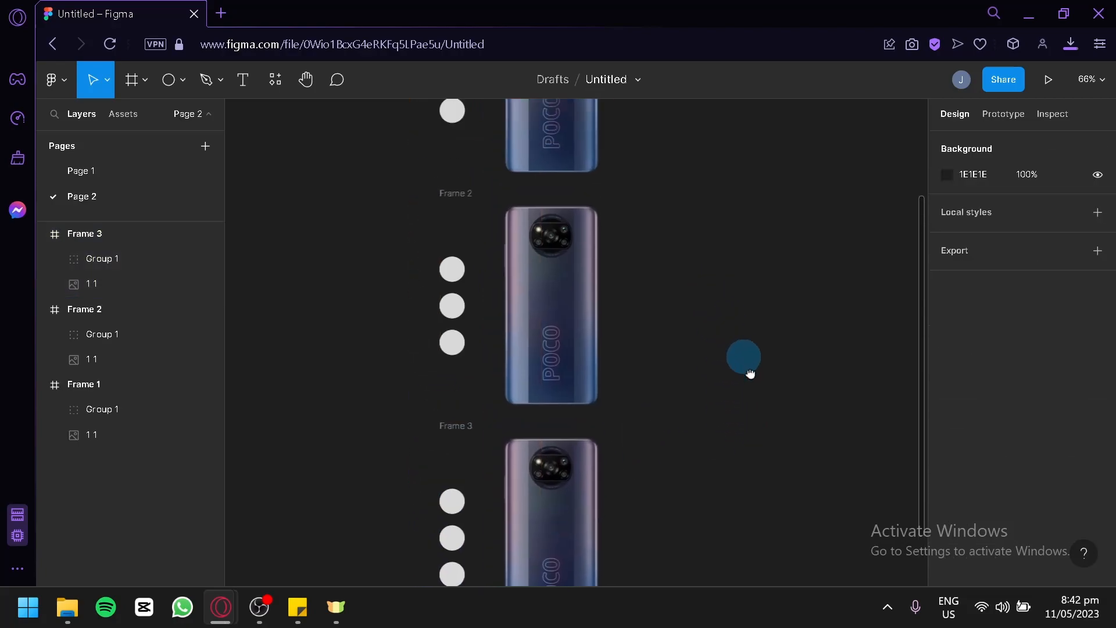
{"action": "scroll", "coordinate": [727, 319], "scroll_direction": "up", "scroll_amount": 3}
{"action": "scroll", "coordinate": [692, 351], "scroll_direction": "right", "scroll_amount": 1}
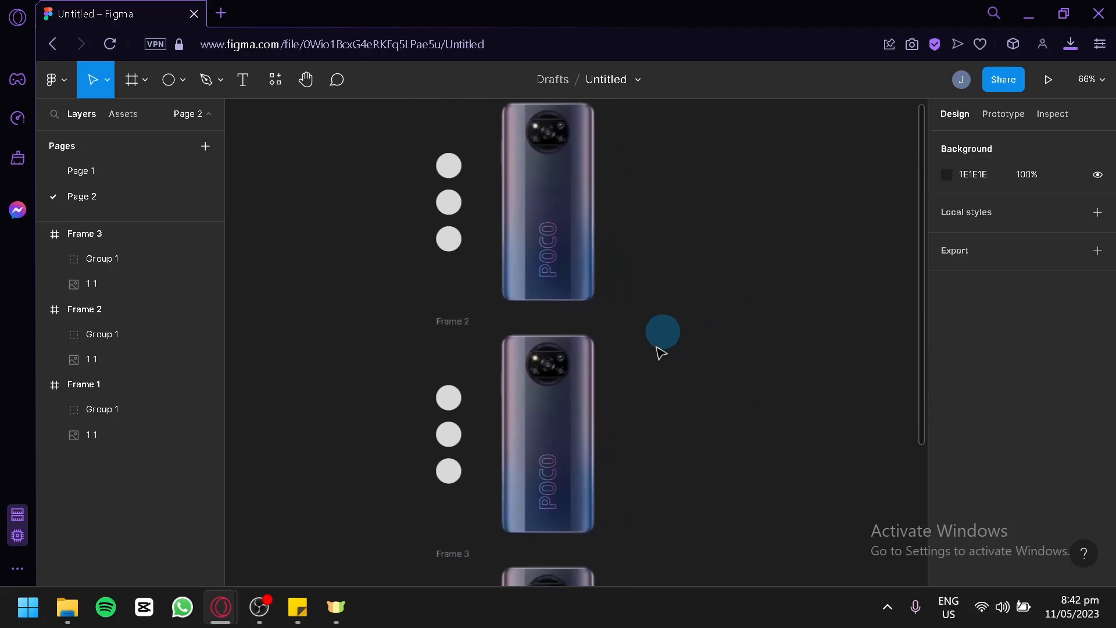
{"action": "left_click", "coordinate": [586, 399]}
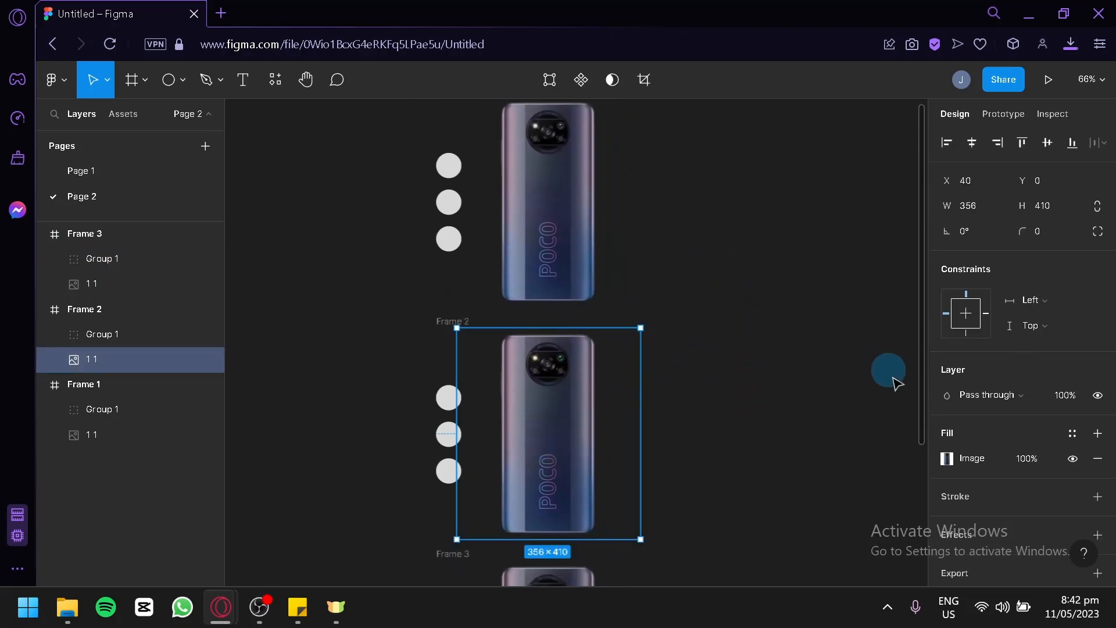
{"action": "left_click", "coordinate": [948, 459]}
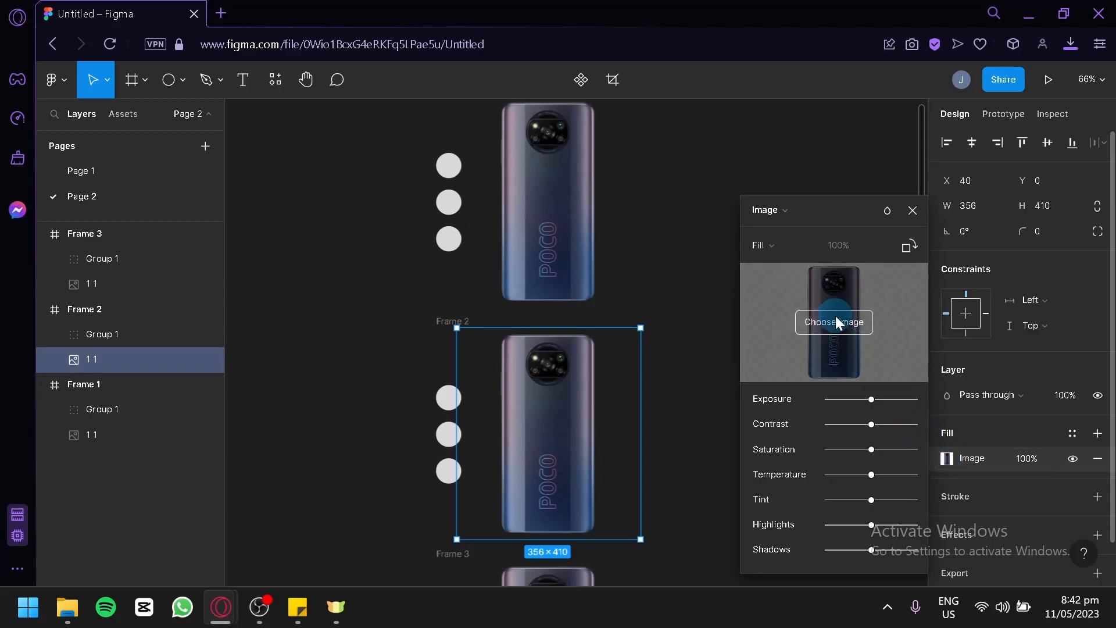
{"action": "left_click", "coordinate": [597, 471]}
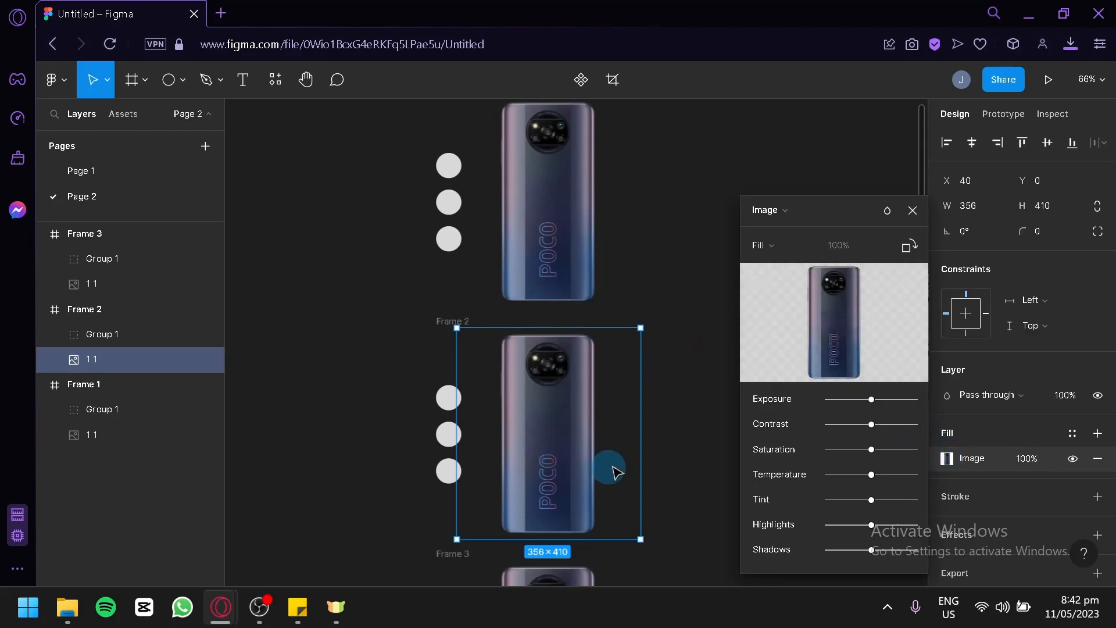
{"action": "mouse_move", "coordinate": [803, 336]}
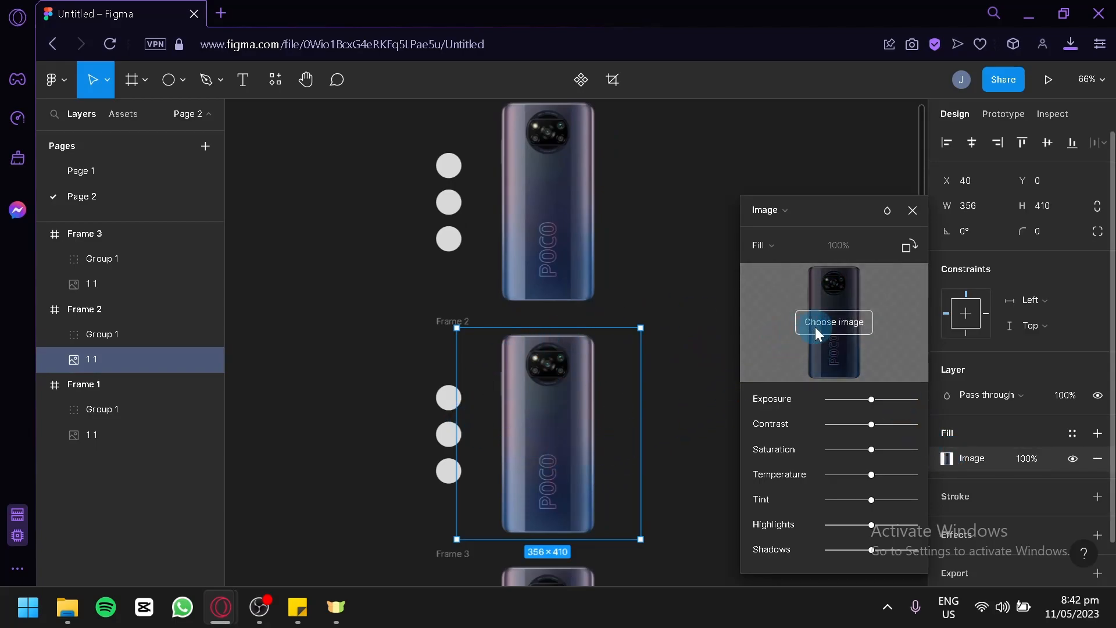
{"action": "left_click", "coordinate": [818, 334]}
{"action": "left_click", "coordinate": [237, 187]}
{"action": "left_click", "coordinate": [422, 392]}
{"action": "scroll", "coordinate": [705, 407], "scroll_direction": "down", "scroll_amount": 2}
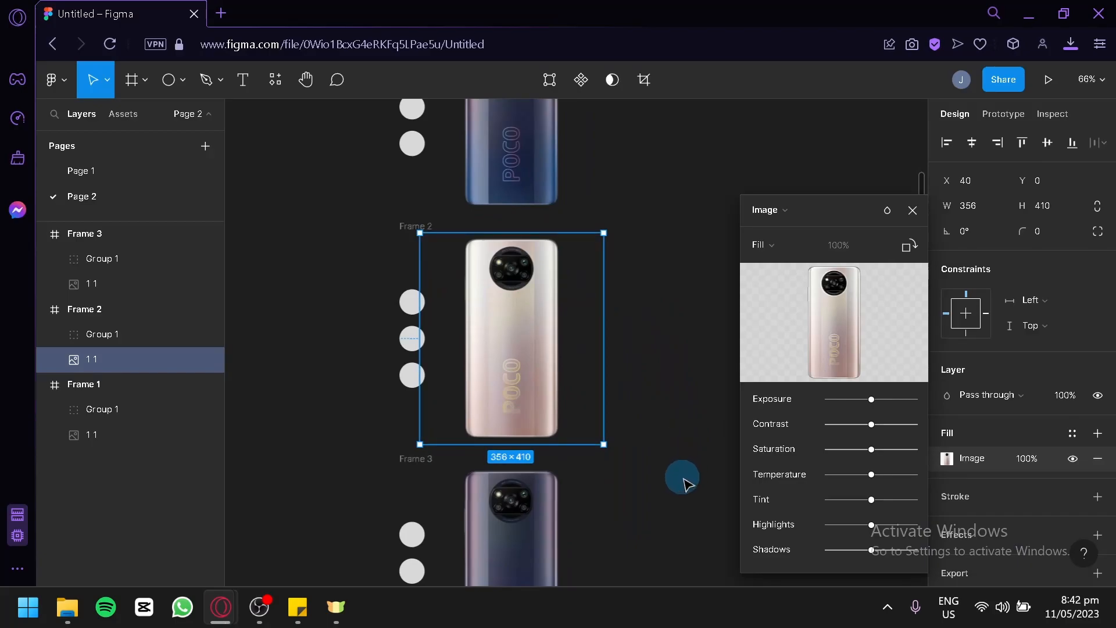
Replace the image fill of the phone in Frame 3 with the bright blue phone picture.
{"action": "scroll", "coordinate": [684, 483], "scroll_direction": "down", "scroll_amount": 2}
{"action": "left_click", "coordinate": [614, 407]}
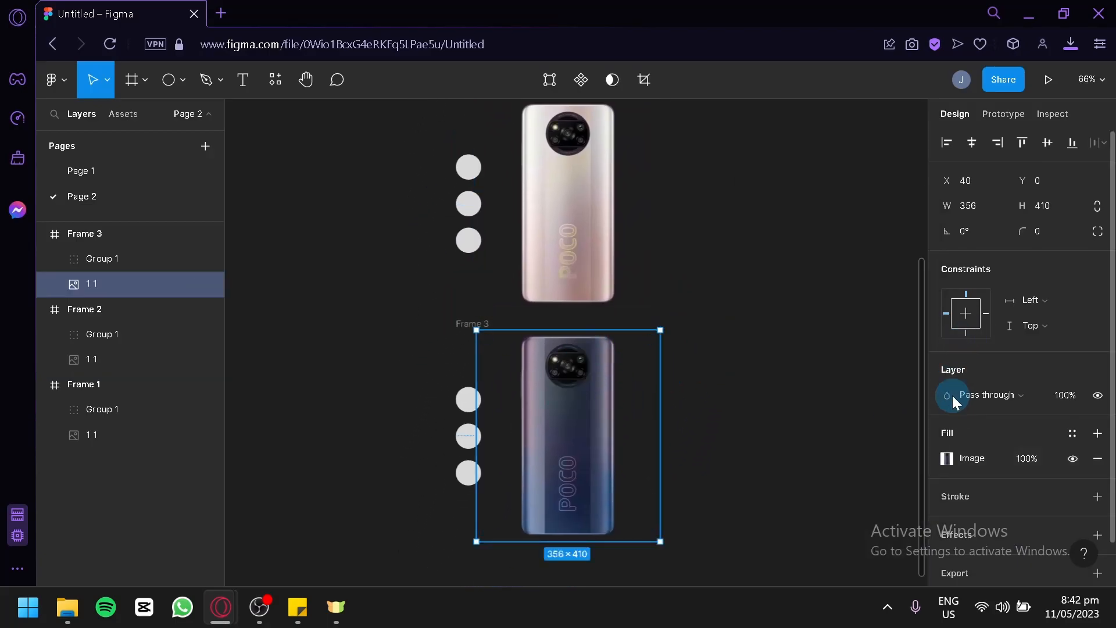
{"action": "left_click", "coordinate": [705, 294]}
{"action": "scroll", "coordinate": [797, 381], "scroll_direction": "up", "scroll_amount": 4}
Fill the top circle in Frame 1 with the dark navy sampled from that frame's phone.
{"action": "left_click_drag", "start_coordinate": [733, 298], "coordinate": [720, 331]}
{"action": "double_click", "coordinate": [481, 190]}
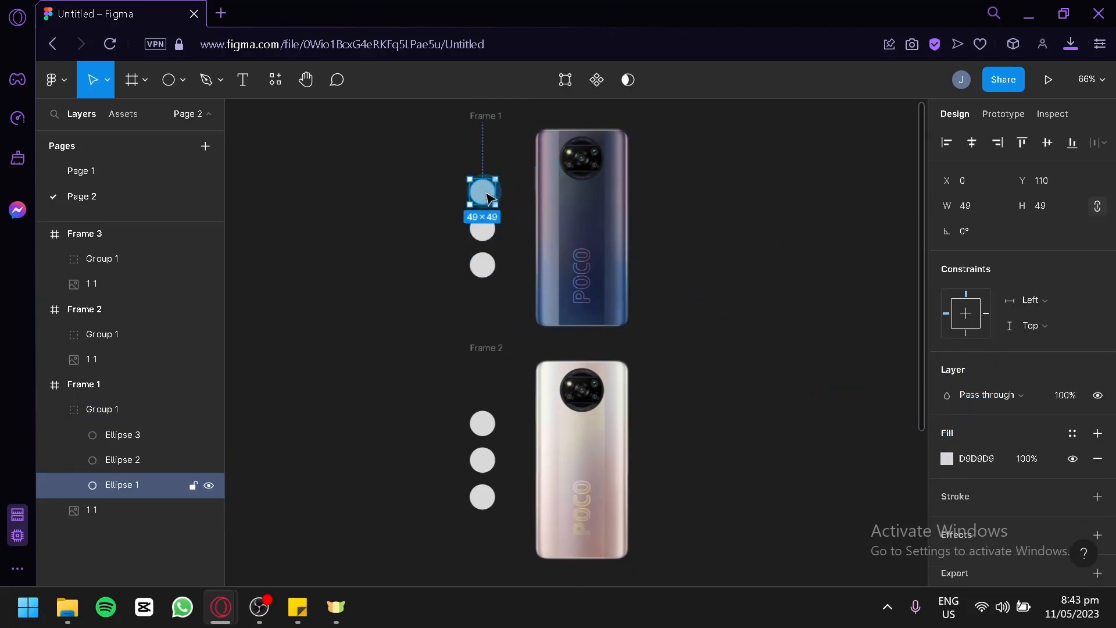
{"action": "left_click", "coordinate": [966, 459]}
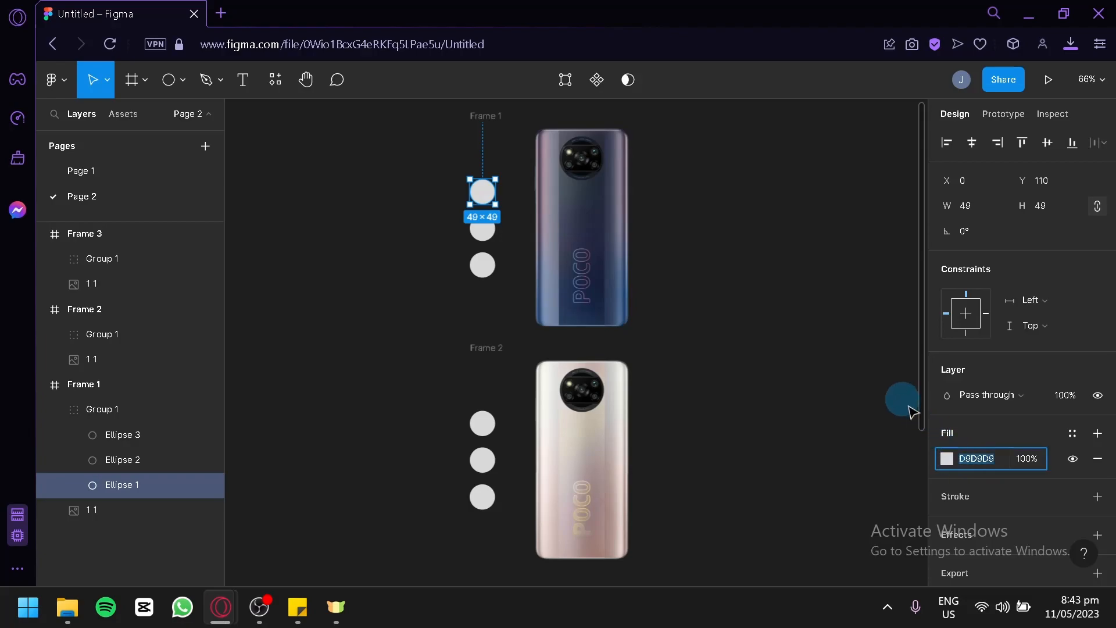
{"action": "left_click", "coordinate": [945, 459]}
{"action": "left_click", "coordinate": [765, 410]}
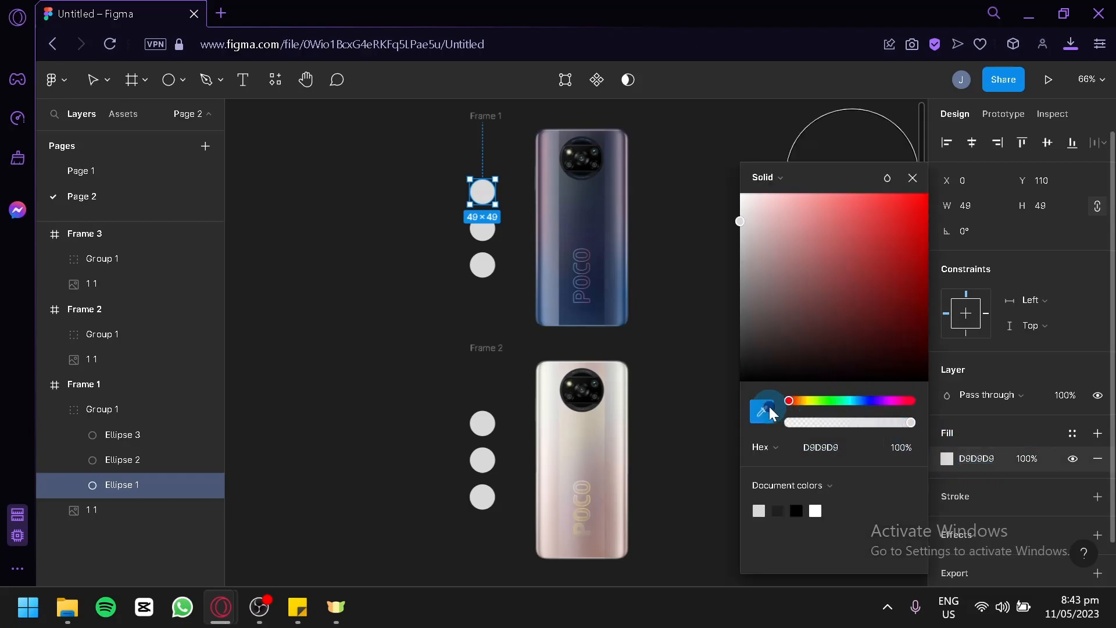
{"action": "left_click", "coordinate": [596, 231]}
Fill the middle circle in Frame 1 with AB9892, sampled from the cream phone in Frame 2.
{"action": "left_click", "coordinate": [122, 459]}
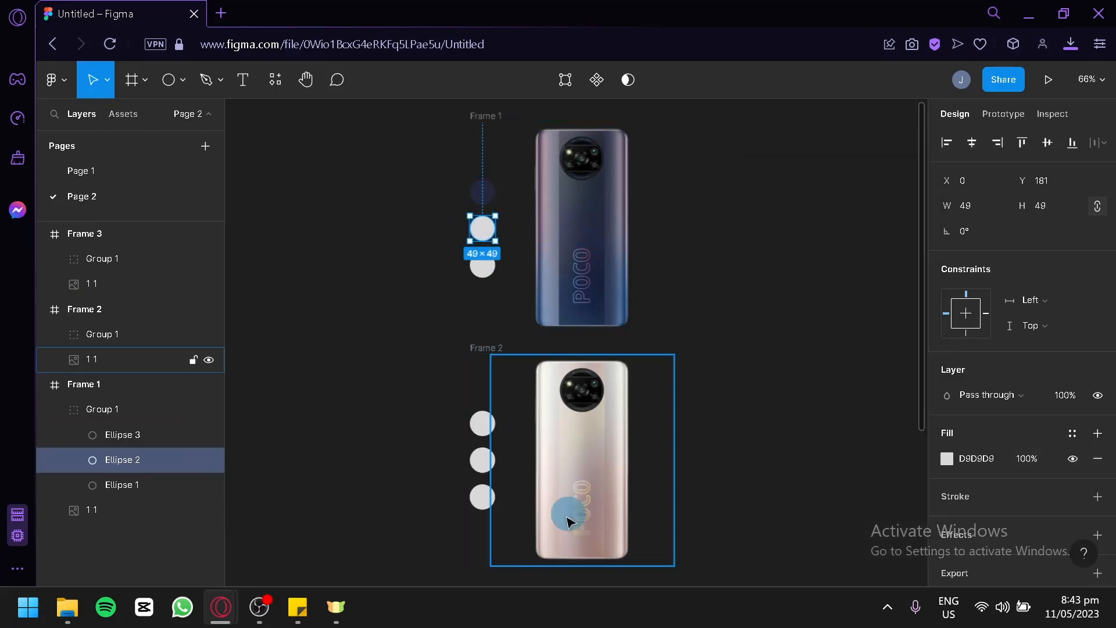
{"action": "double_click", "coordinate": [486, 234]}
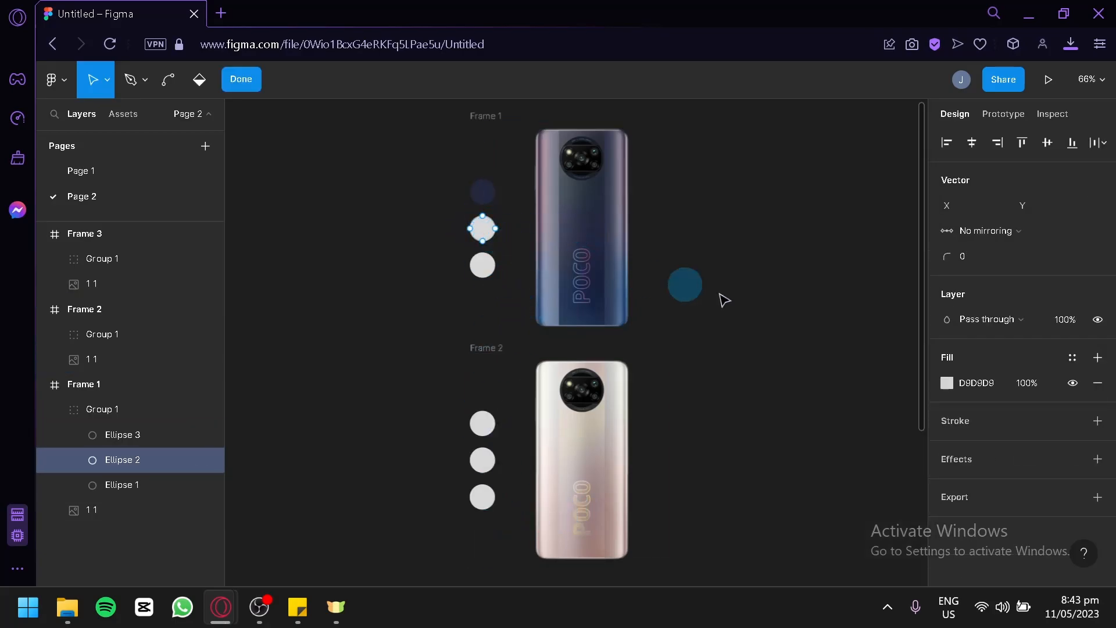
{"action": "left_click", "coordinate": [947, 382]}
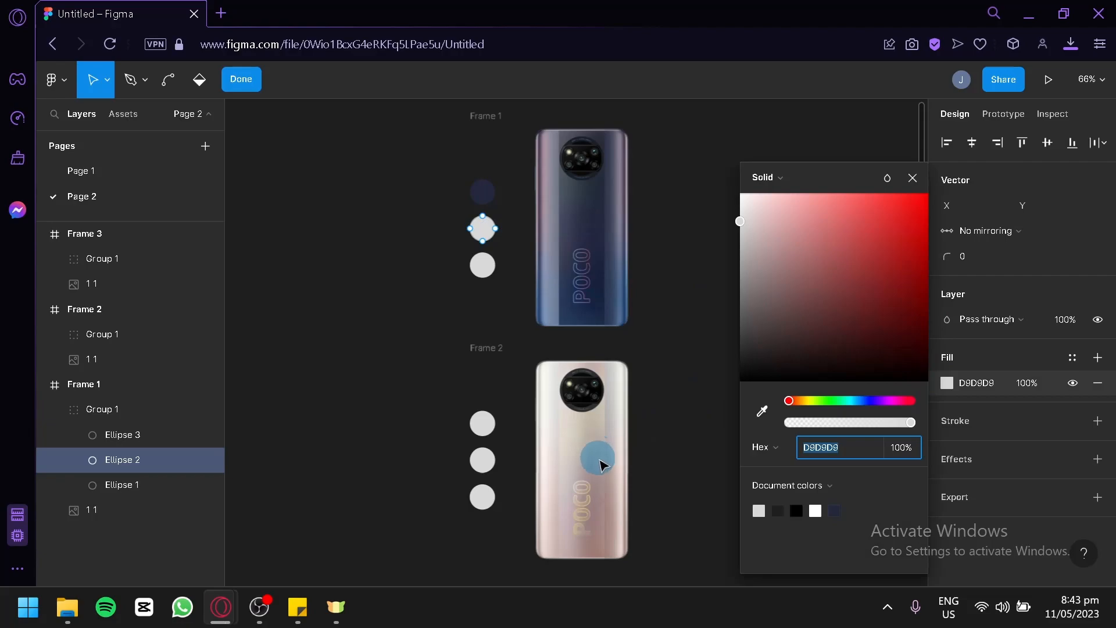
{"action": "left_click", "coordinate": [762, 413]}
{"action": "left_click", "coordinate": [605, 463]}
Fill the bottom circle in Frame 1 with 3E73A2, sampled from the blue phone in Frame 3.
{"action": "scroll", "coordinate": [692, 407], "scroll_direction": "down", "scroll_amount": 3}
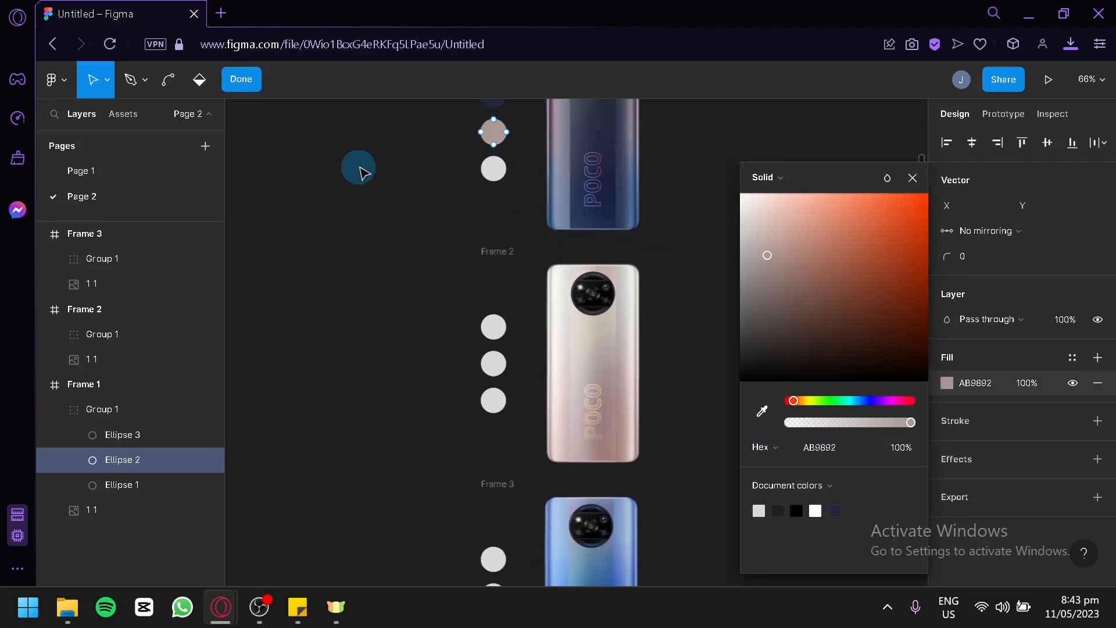
{"action": "left_click", "coordinate": [494, 169]}
{"action": "left_click", "coordinate": [962, 459]}
{"action": "left_click", "coordinate": [947, 459]}
{"action": "scroll", "coordinate": [710, 386], "scroll_direction": "down", "scroll_amount": 3}
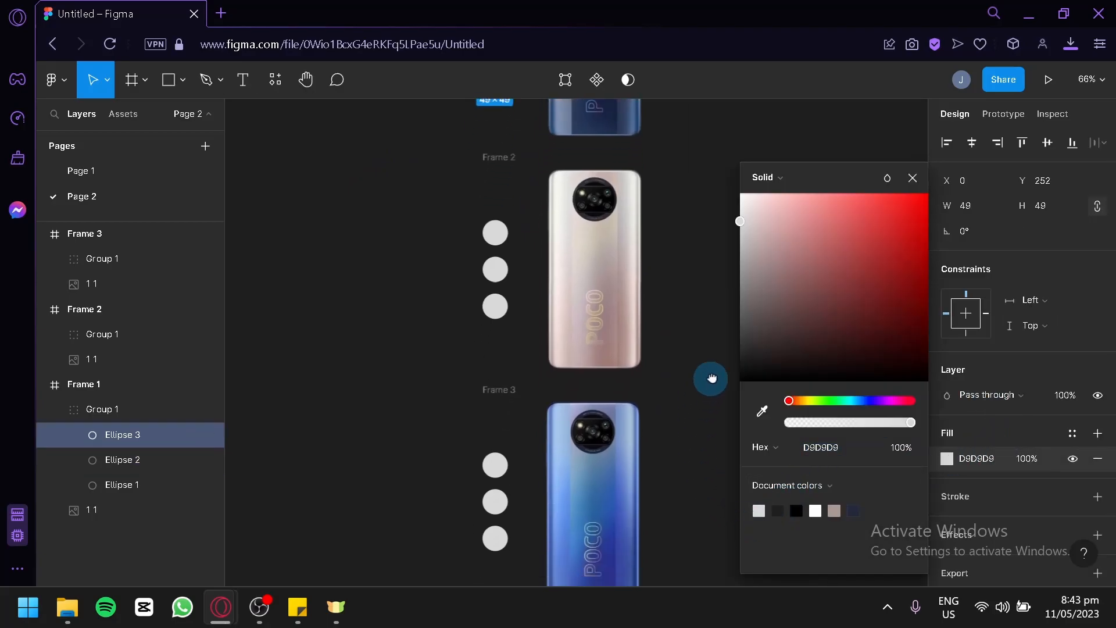
{"action": "left_click", "coordinate": [762, 412]}
{"action": "left_click", "coordinate": [642, 449]}
{"action": "left_click", "coordinate": [703, 327]}
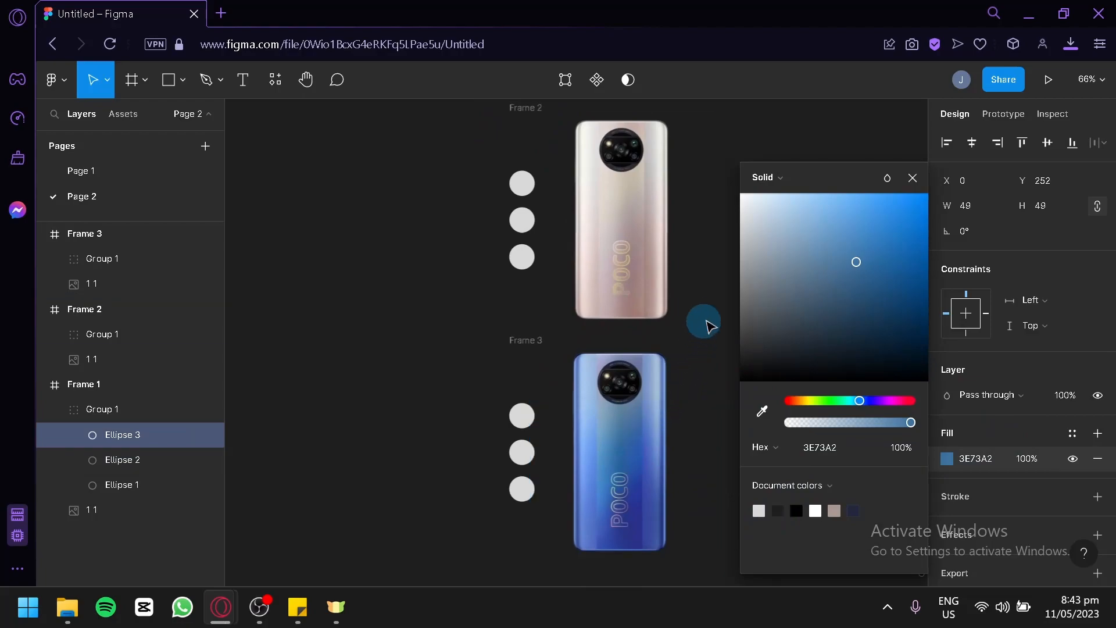
{"action": "left_click", "coordinate": [730, 317]}
Duplicate Frame 1's coloured circle group into Frame 2 at X 0, Y 110, over the grey circles.
{"action": "scroll", "coordinate": [729, 317], "scroll_direction": "up", "scroll_amount": 5}
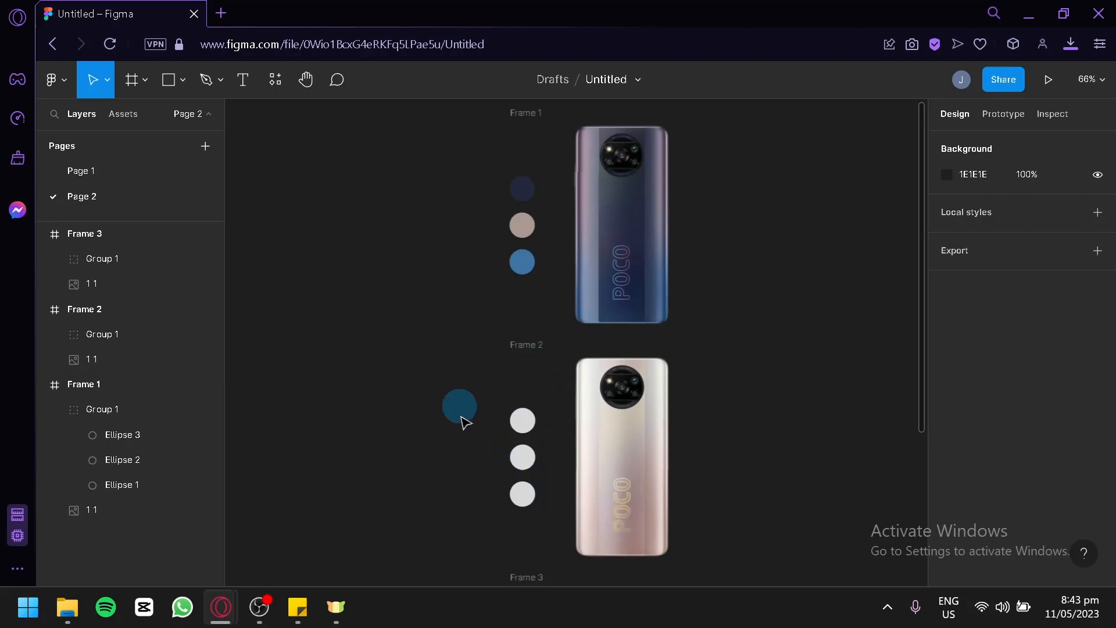
{"action": "left_click_drag", "start_coordinate": [493, 403], "coordinate": [508, 361]}
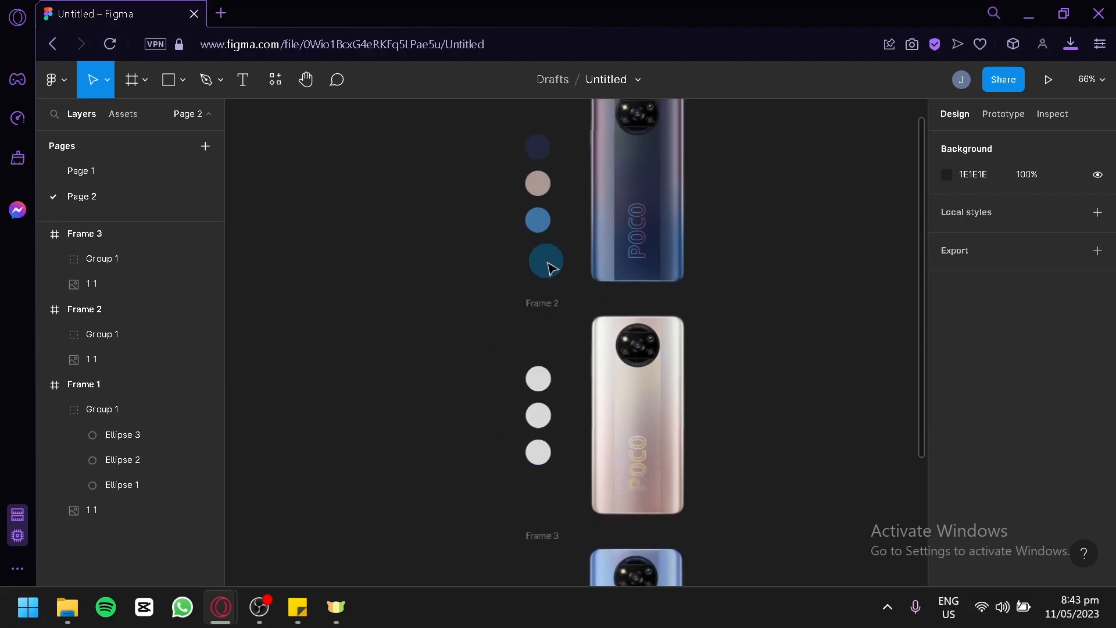
{"action": "left_click", "coordinate": [536, 182]}
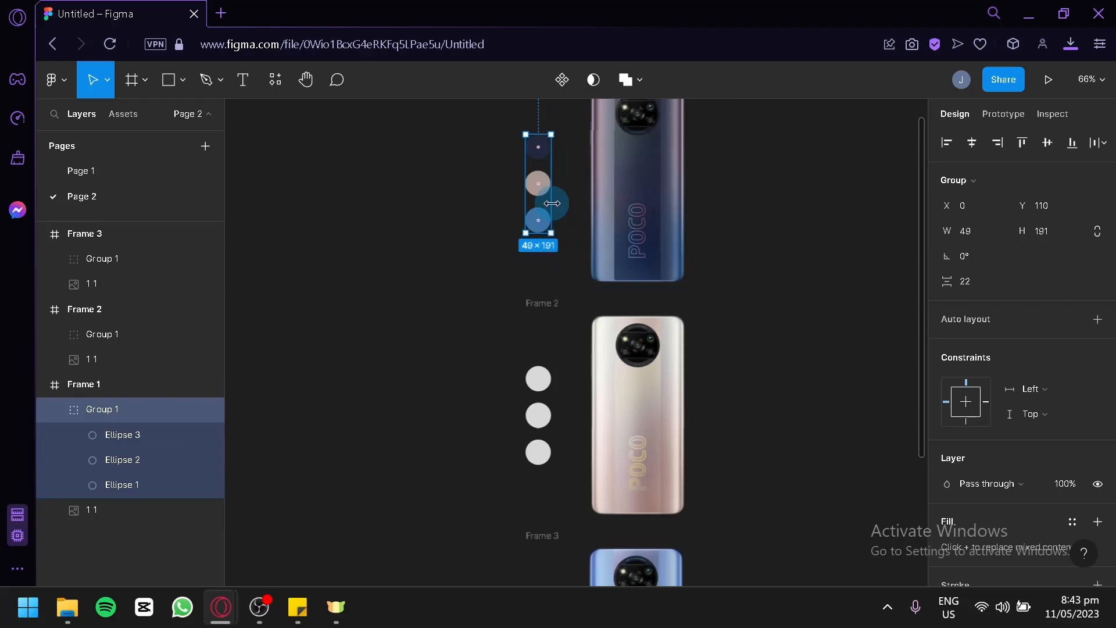
{"action": "left_click_drag", "start_coordinate": [546, 197], "coordinate": [543, 428]}
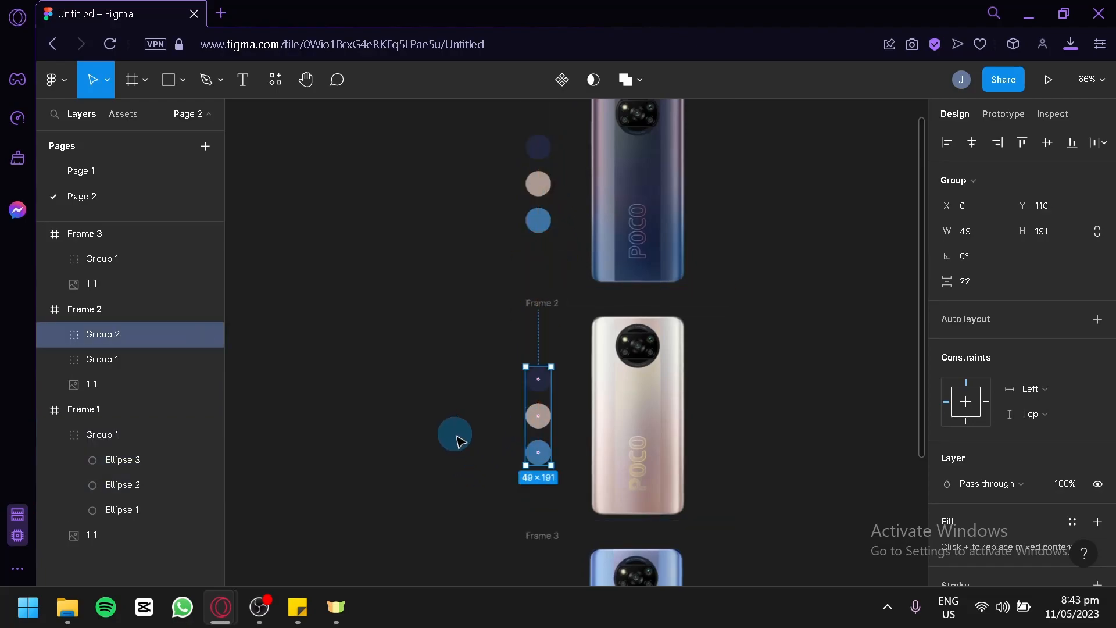
Delete the grey circle group in Frame 2 and place the coloured group there at X 16, Y 109.
{"action": "left_click_drag", "start_coordinate": [513, 448], "coordinate": [464, 447]}
{"action": "left_click", "coordinate": [546, 420]}
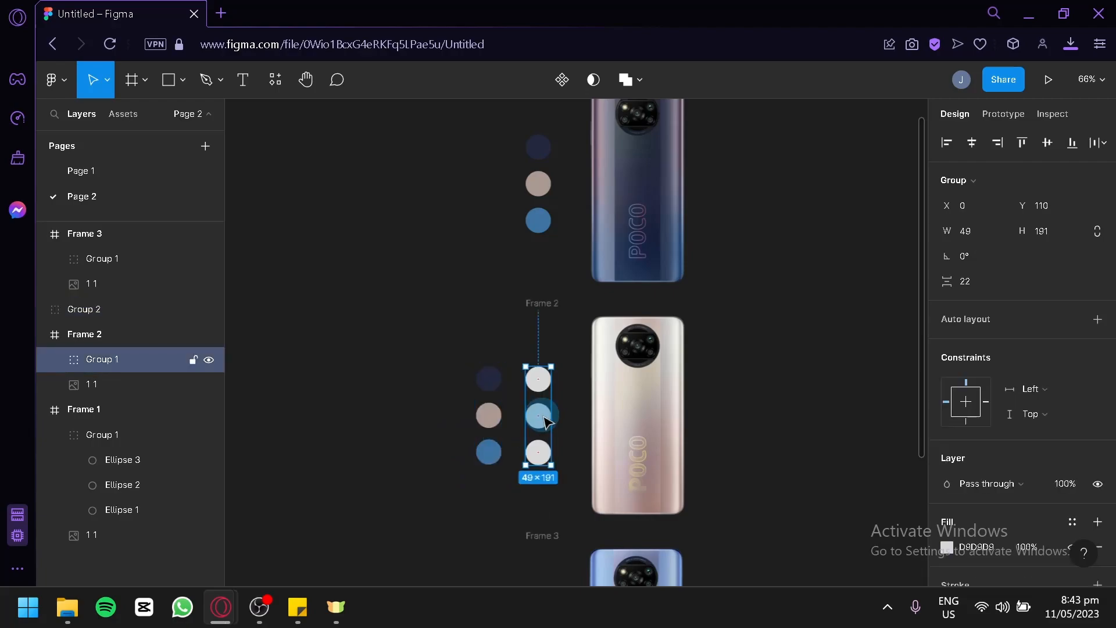
{"action": "key", "text": "Delete"}
{"action": "left_click_drag", "start_coordinate": [498, 426], "coordinate": [556, 429]}
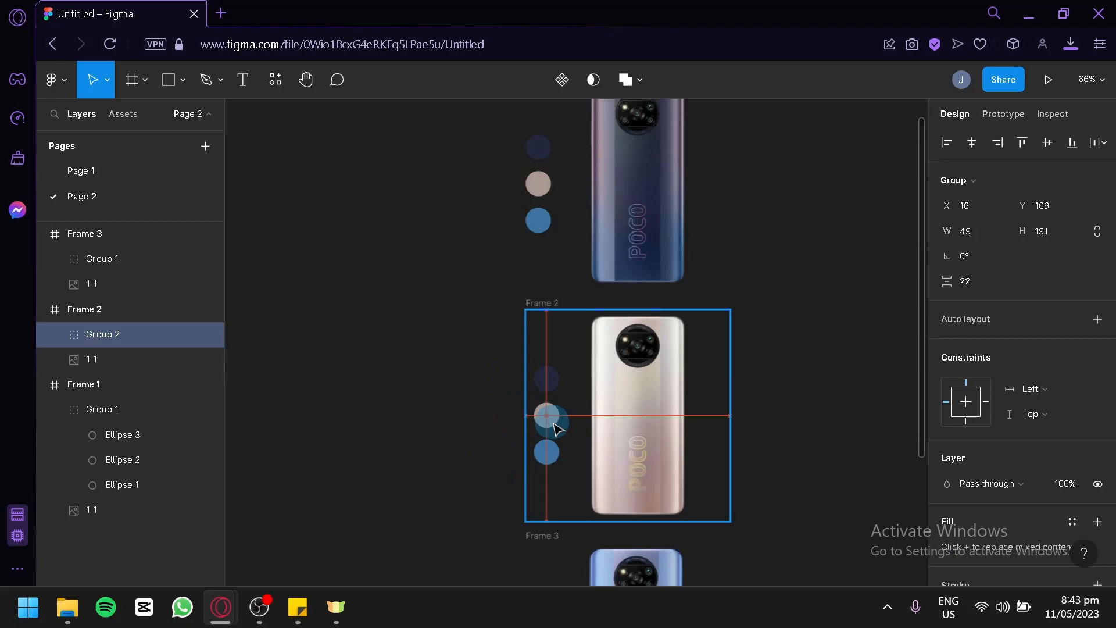
Duplicate the coloured circle group from Frame 2 into Frame 3, over the grey circles.
{"action": "left_click_drag", "start_coordinate": [376, 422], "coordinate": [358, 189]}
{"action": "left_click_drag", "start_coordinate": [530, 184], "coordinate": [529, 455]}
{"action": "left_click", "coordinate": [468, 428]}
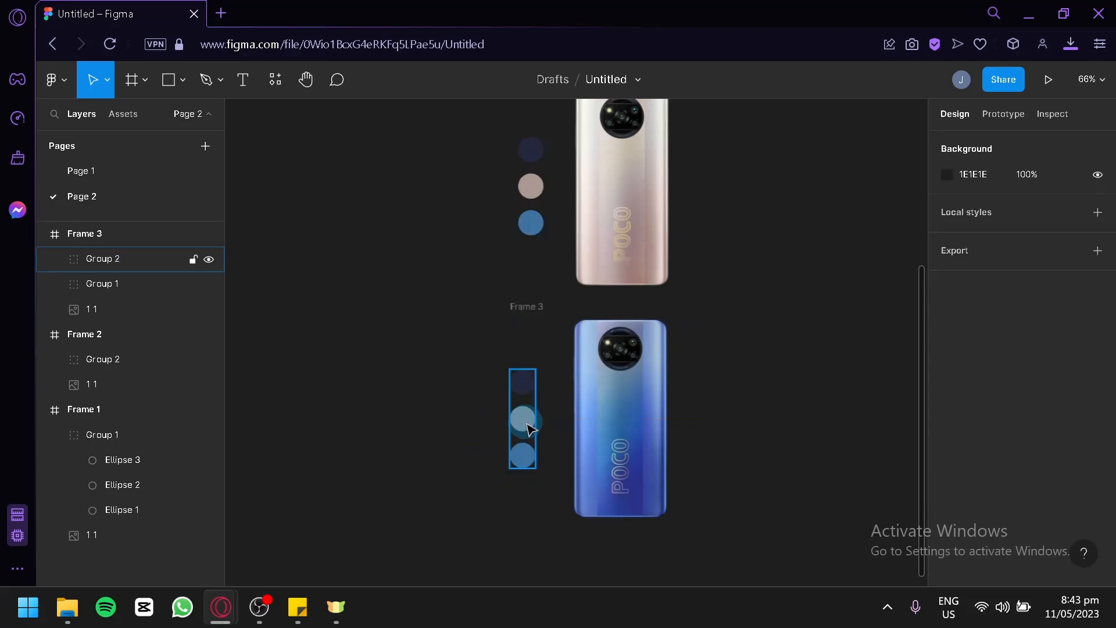
Delete the grey circle group in Frame 3 and move the coloured group into line with the circle columns of the other frames.
{"action": "left_click", "coordinate": [531, 429]}
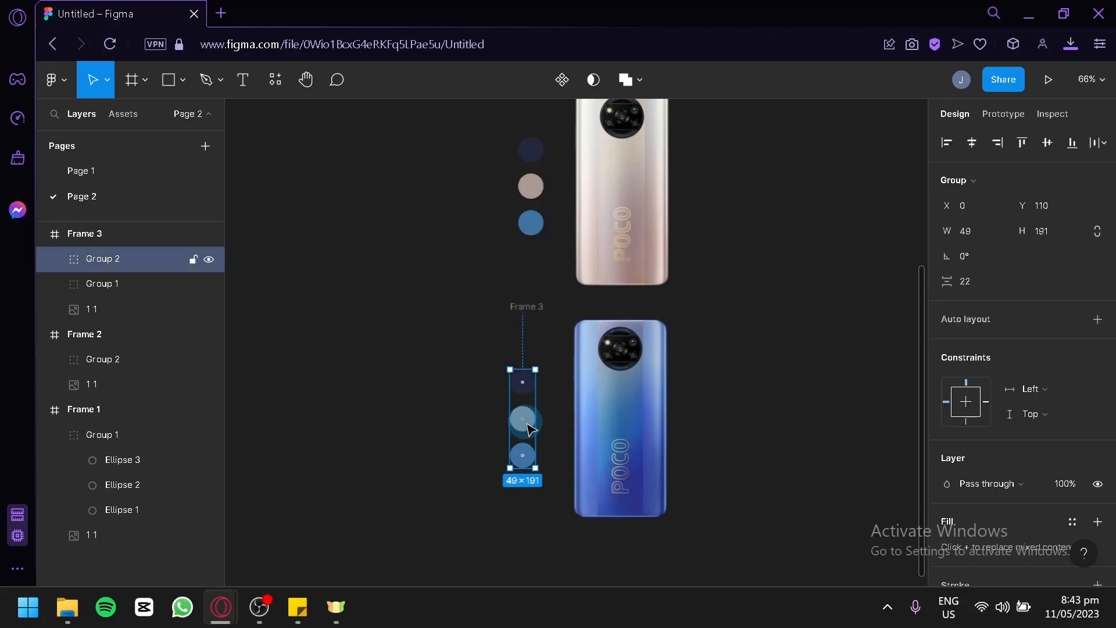
{"action": "mouse_move", "coordinate": [531, 429]}
{"action": "left_mouse_down"}
{"action": "mouse_move", "coordinate": [475, 416]}
{"action": "mouse_move", "coordinate": [538, 439]}
{"action": "left_mouse_up"}
{"action": "left_click", "coordinate": [521, 427]}
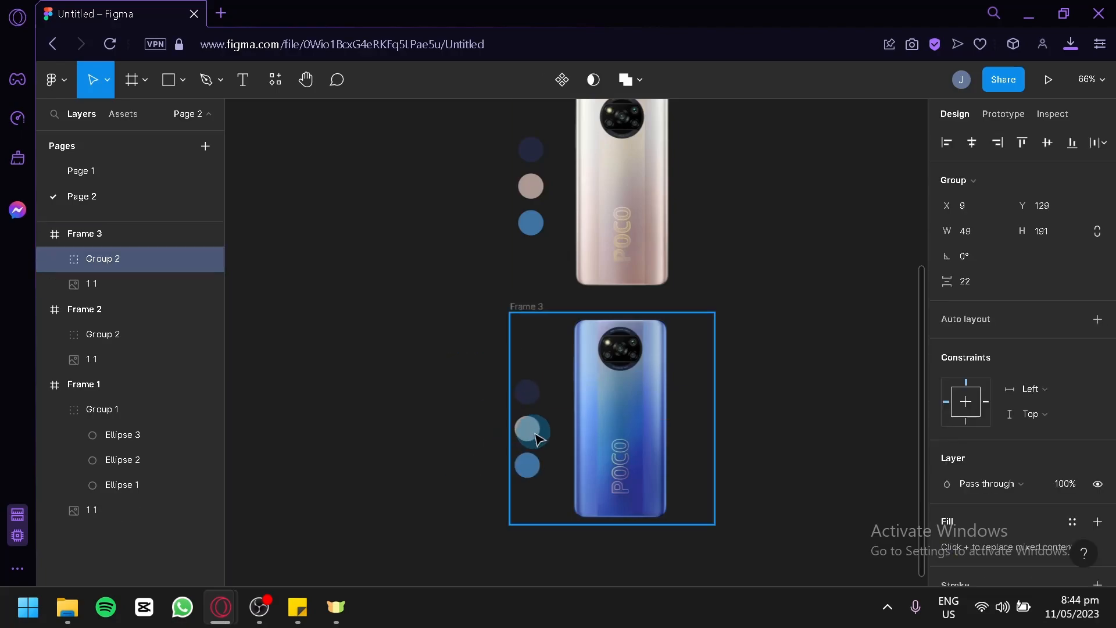
{"action": "left_click", "coordinate": [480, 393]}
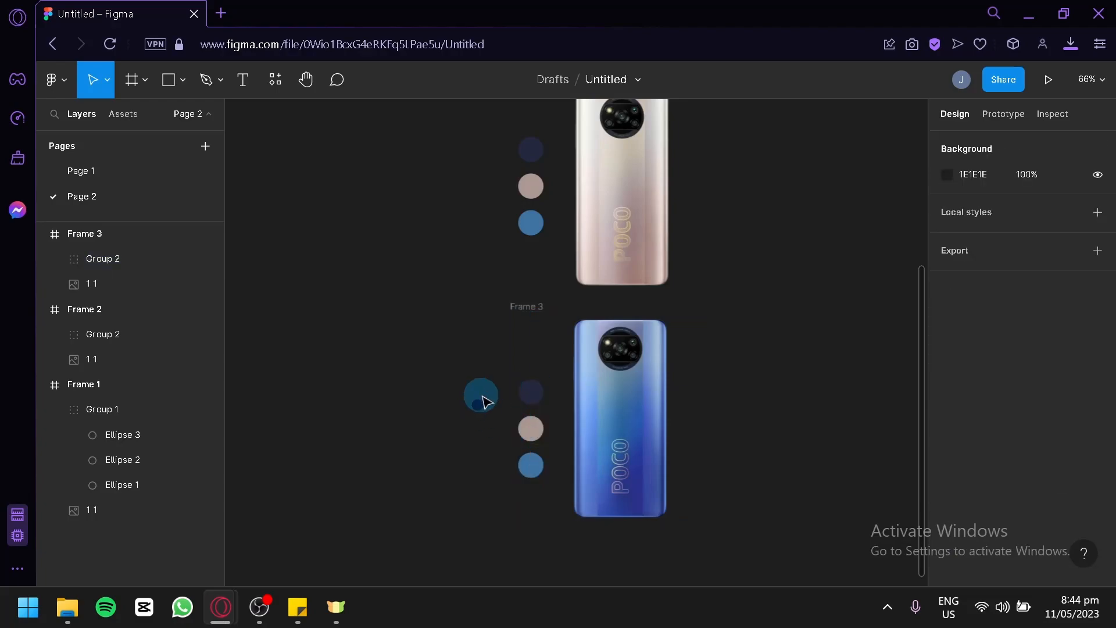
Compare the positions of the coloured circle groups in Frame 1 and Frame 2 and review the layout of all three frames.
{"action": "scroll", "coordinate": [481, 393], "scroll_direction": "up", "scroll_amount": 6}
{"action": "left_click_drag", "start_coordinate": [536, 355], "coordinate": [540, 355]}
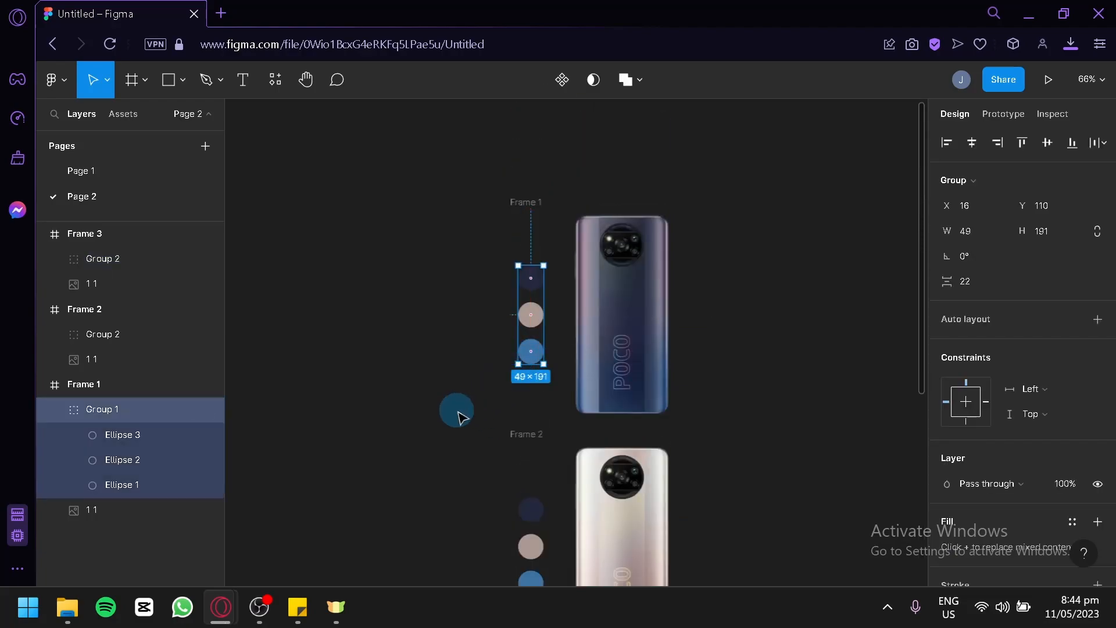
{"action": "left_click", "coordinate": [530, 531]}
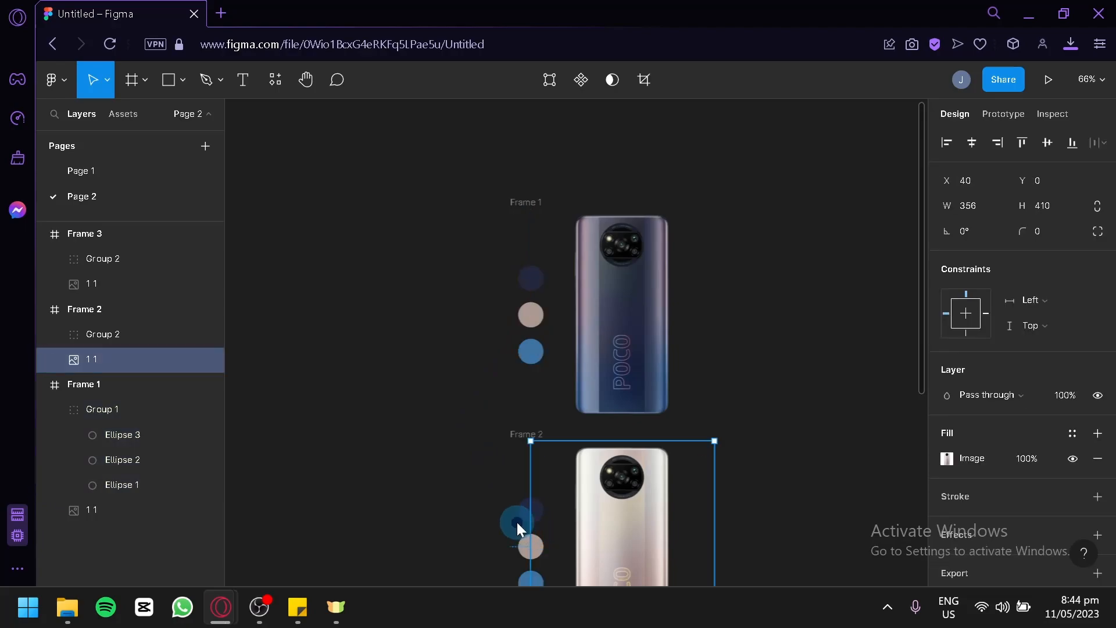
{"action": "left_click", "coordinate": [520, 529]}
{"action": "left_click", "coordinate": [529, 524]}
{"action": "scroll", "coordinate": [440, 451], "scroll_direction": "down", "scroll_amount": 1}
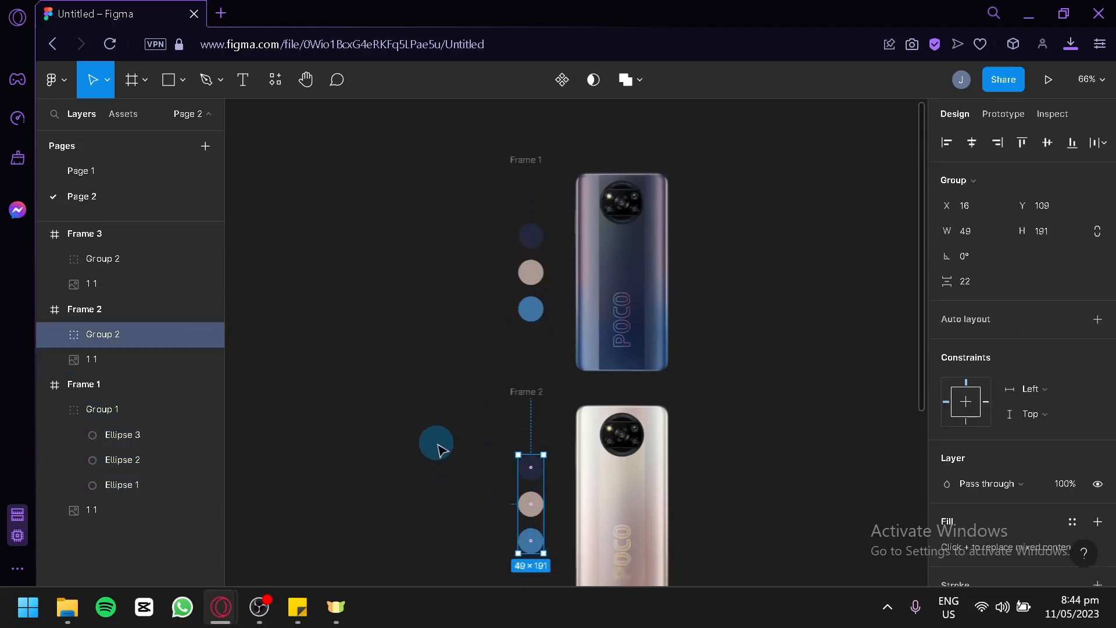
{"action": "left_click", "coordinate": [441, 451]}
{"action": "scroll", "coordinate": [440, 448], "scroll_direction": "down", "scroll_amount": 6}
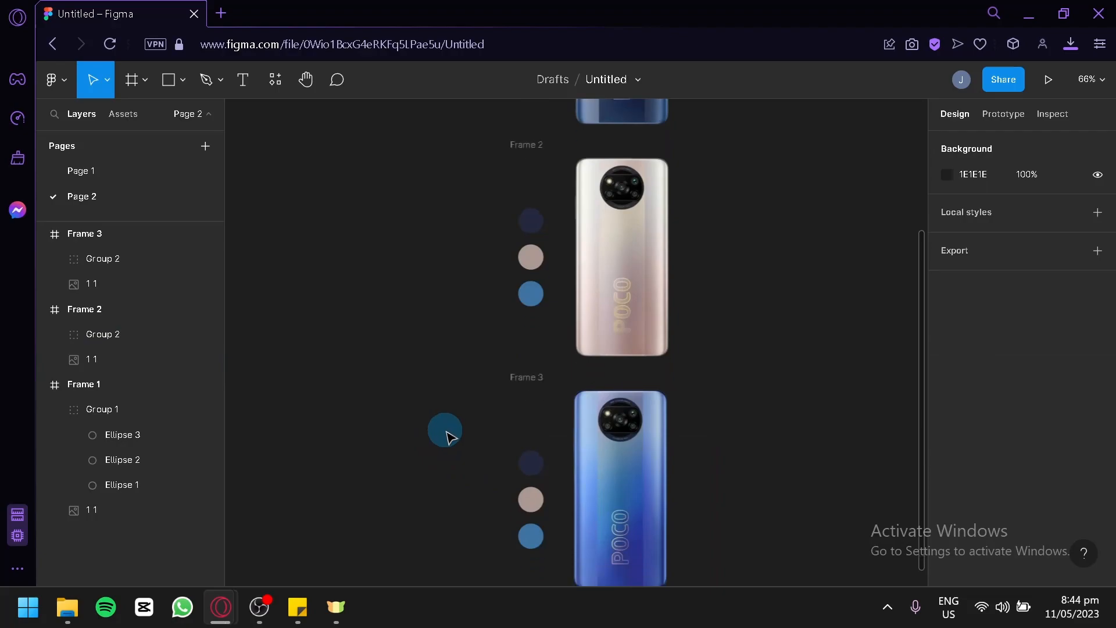
{"action": "scroll", "coordinate": [451, 436], "scroll_direction": "down", "scroll_amount": 1}
{"action": "scroll", "coordinate": [458, 423], "scroll_direction": "up", "scroll_amount": 8}
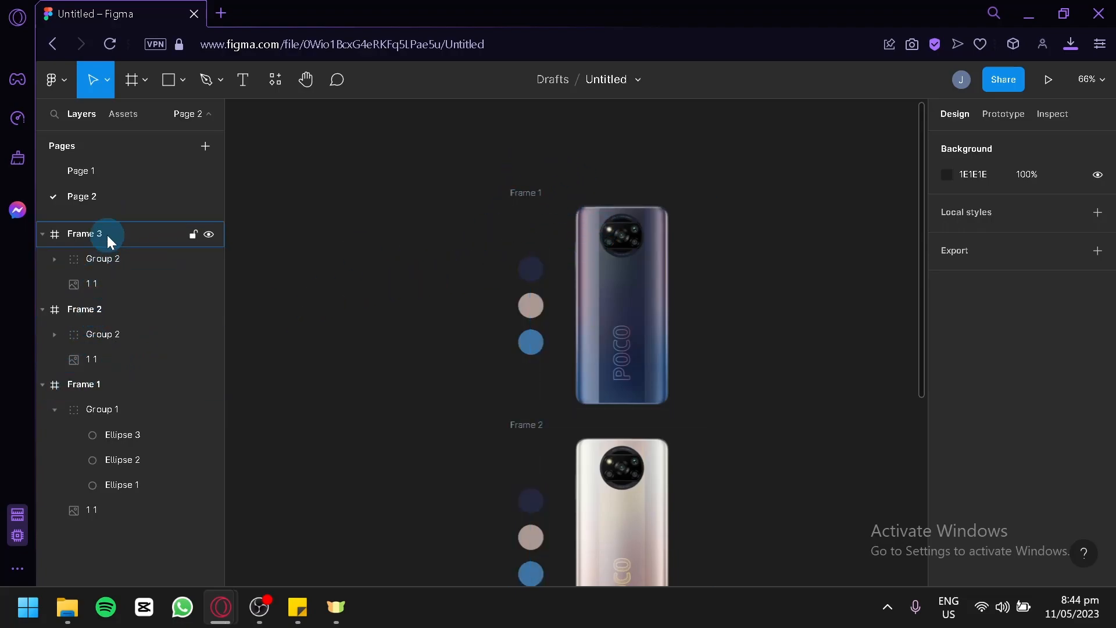
Combine Frame 1, Frame 2 and Frame 3 into one component set.
{"action": "scroll", "coordinate": [461, 344], "scroll_direction": "down", "scroll_amount": 5}
{"action": "scroll", "coordinate": [445, 351], "scroll_direction": "up", "scroll_amount": 2}
{"action": "scroll", "coordinate": [442, 346], "scroll_direction": "up", "scroll_amount": 3}
{"action": "left_click_drag", "start_coordinate": [414, 183], "coordinate": [804, 500]}
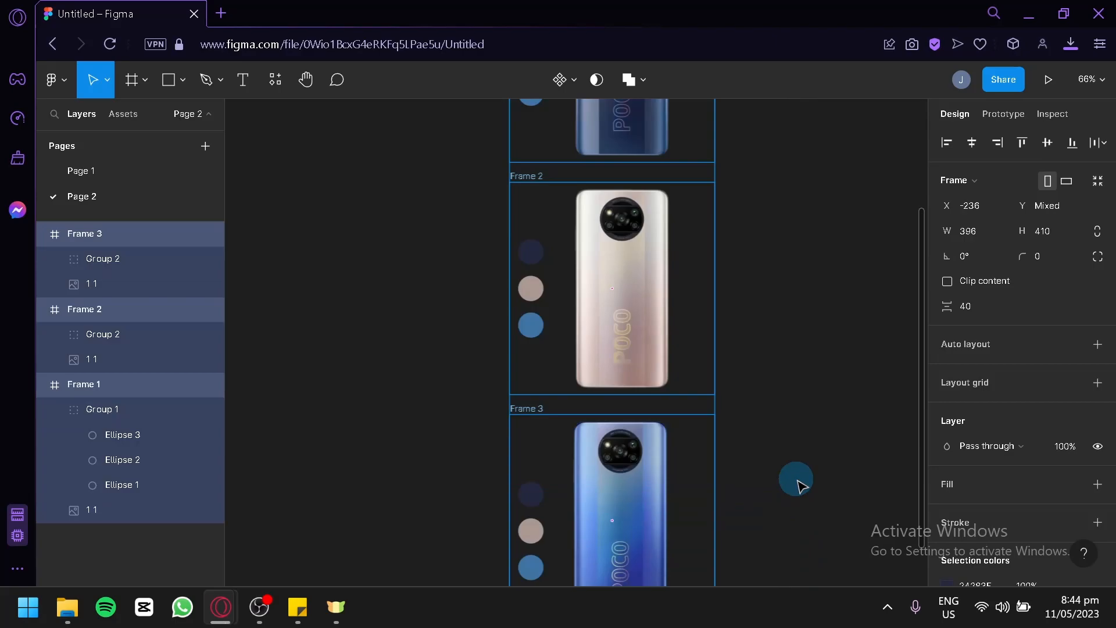
{"action": "left_click", "coordinate": [580, 74]}
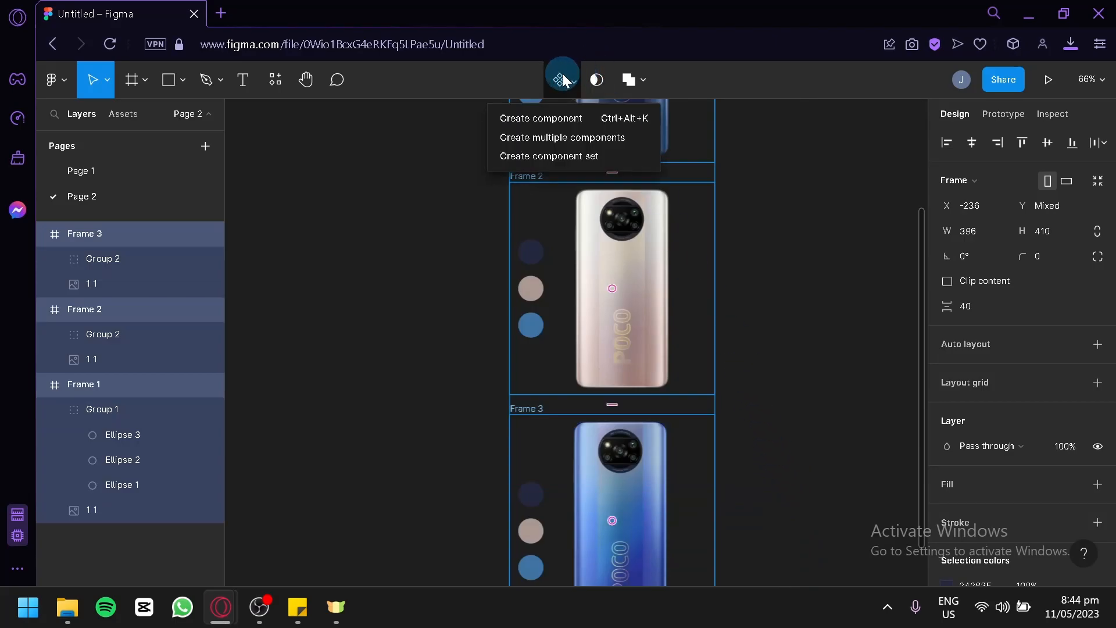
{"action": "left_click", "coordinate": [592, 152]}
{"action": "left_click", "coordinate": [843, 307]}
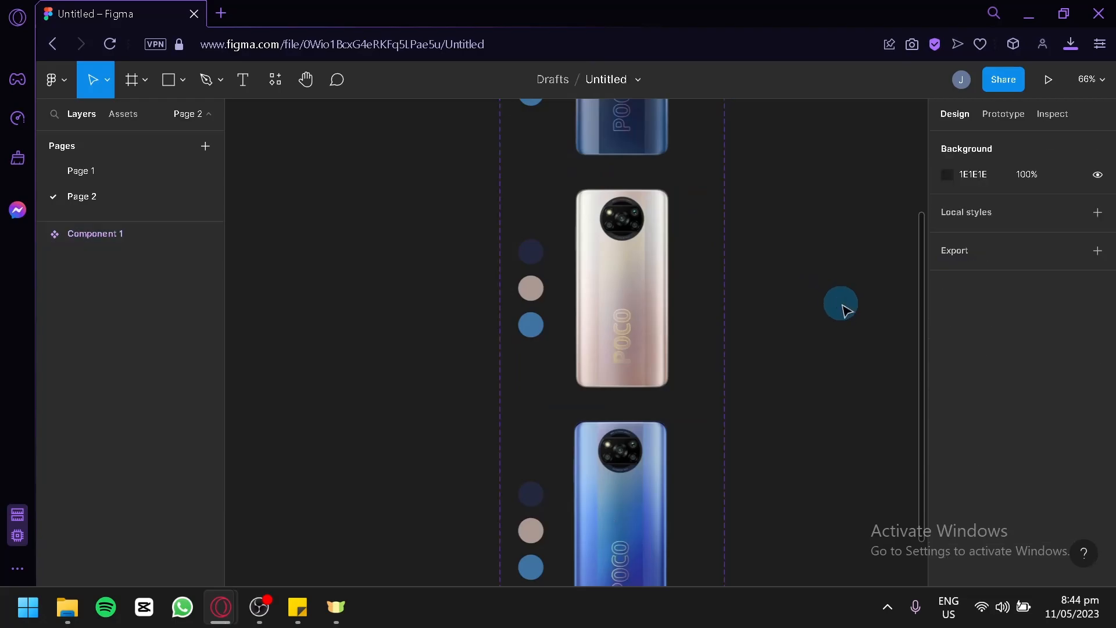
Link Frame 1's middle beige circle to the Frame 2 variant with an on-click Change to prototype interaction.
{"action": "scroll", "coordinate": [822, 361], "scroll_direction": "up", "scroll_amount": 5}
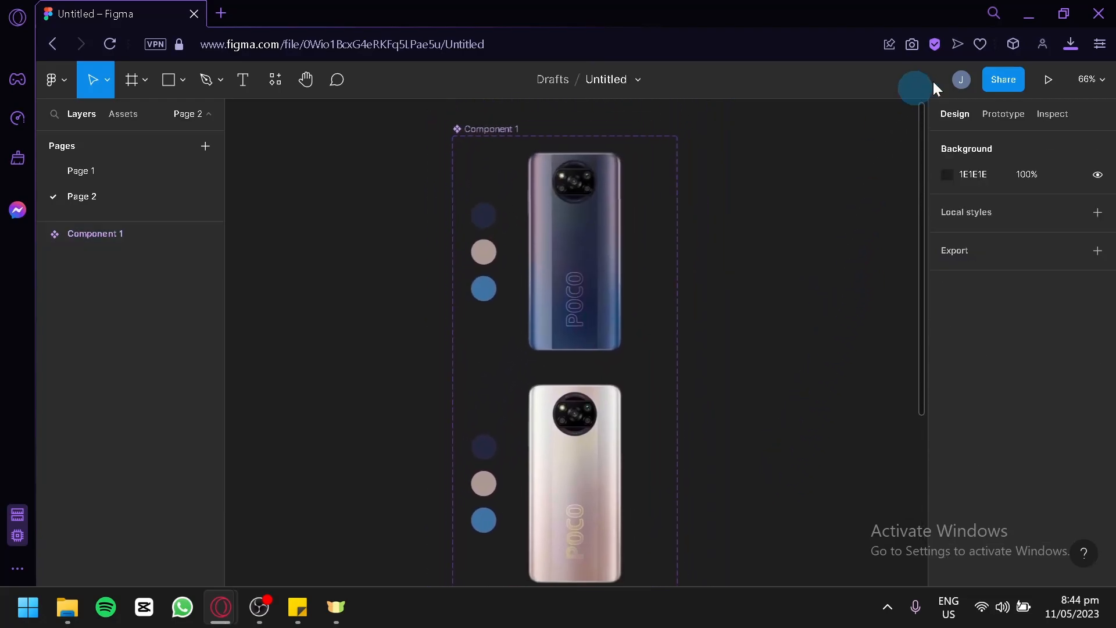
{"action": "left_click", "coordinate": [1004, 115]}
{"action": "scroll", "coordinate": [740, 259], "scroll_direction": "up", "scroll_amount": 5}
{"action": "scroll", "coordinate": [501, 234], "scroll_direction": "down", "scroll_amount": 3}
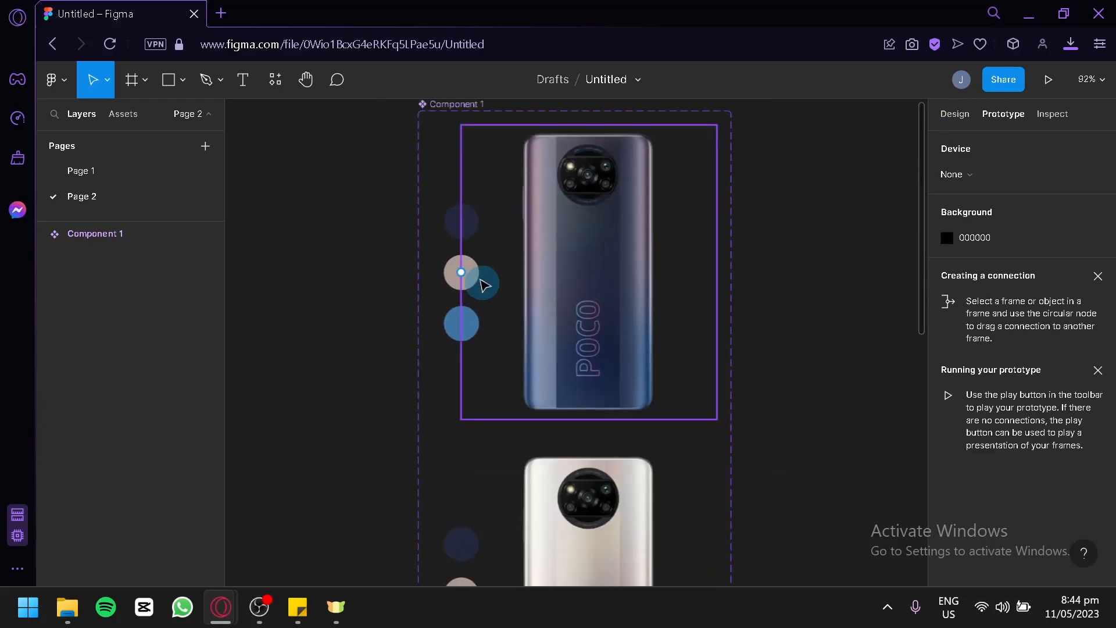
{"action": "left_click", "coordinate": [467, 278]}
{"action": "left_click", "coordinate": [465, 281]}
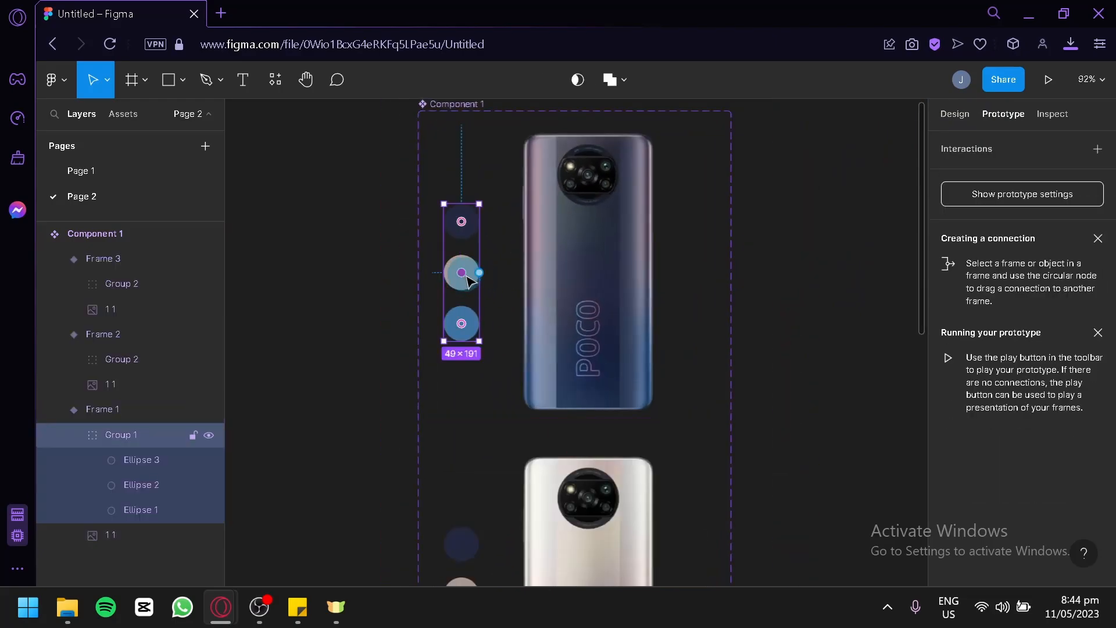
{"action": "left_click", "coordinate": [468, 292]}
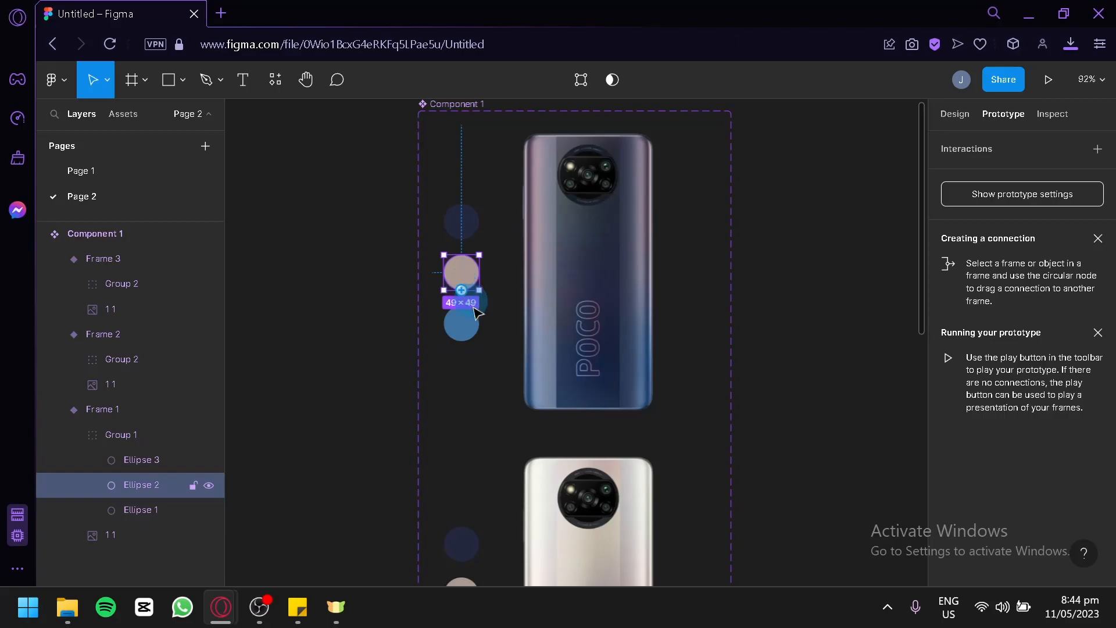
{"action": "left_click_drag", "start_coordinate": [352, 458], "coordinate": [414, 297]}
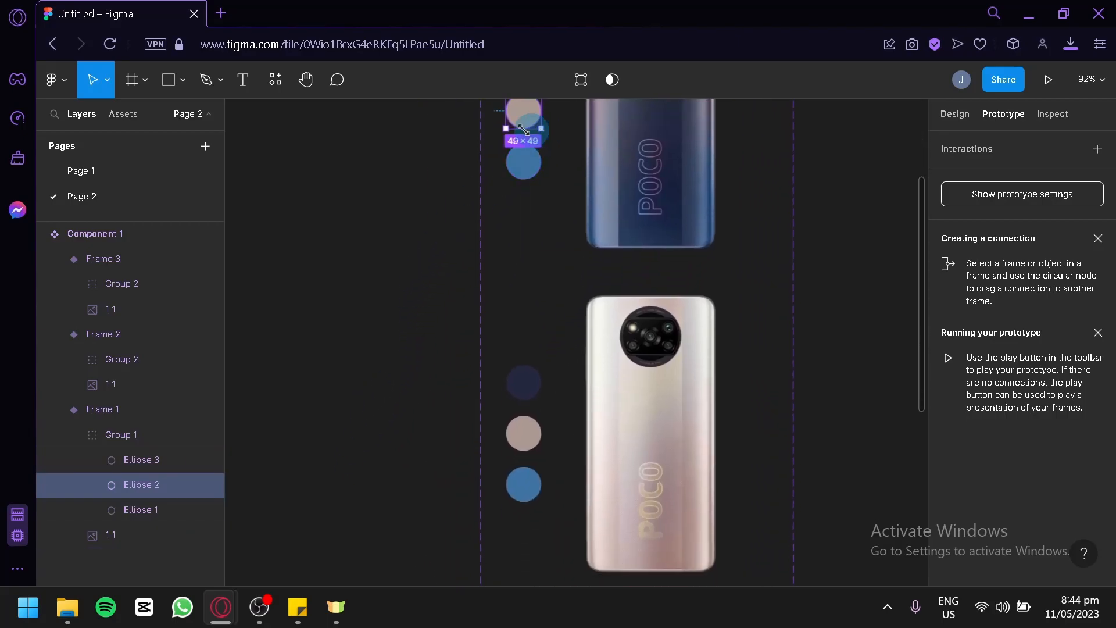
{"action": "left_click_drag", "start_coordinate": [548, 194], "coordinate": [549, 328]}
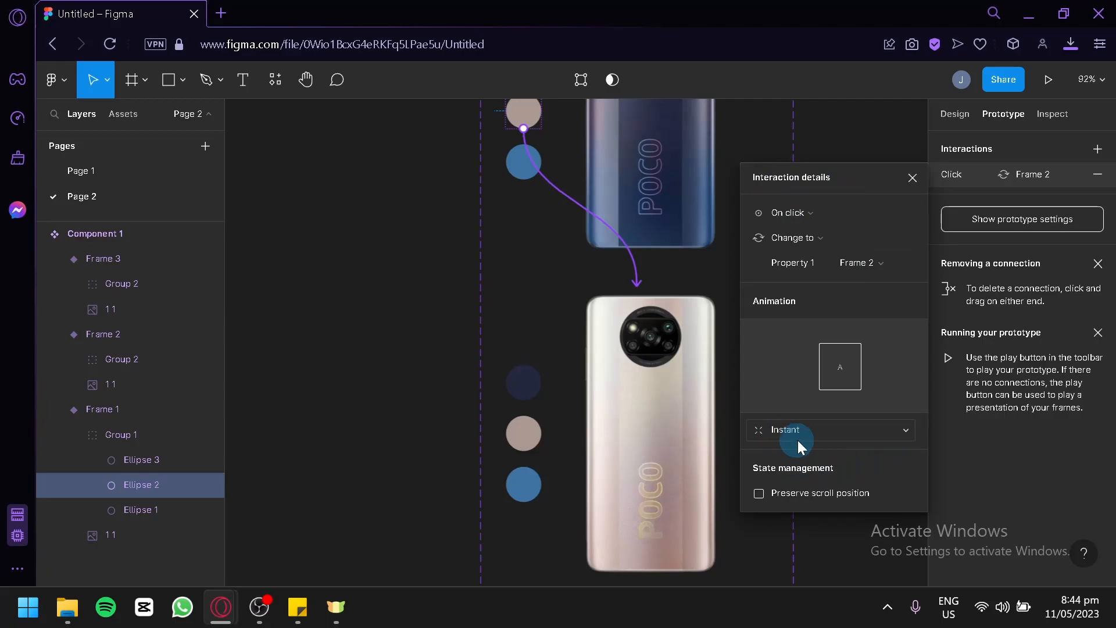
Set the beige circle's interaction animation to Smart animate, then close its interaction details.
{"action": "left_click", "coordinate": [824, 434]}
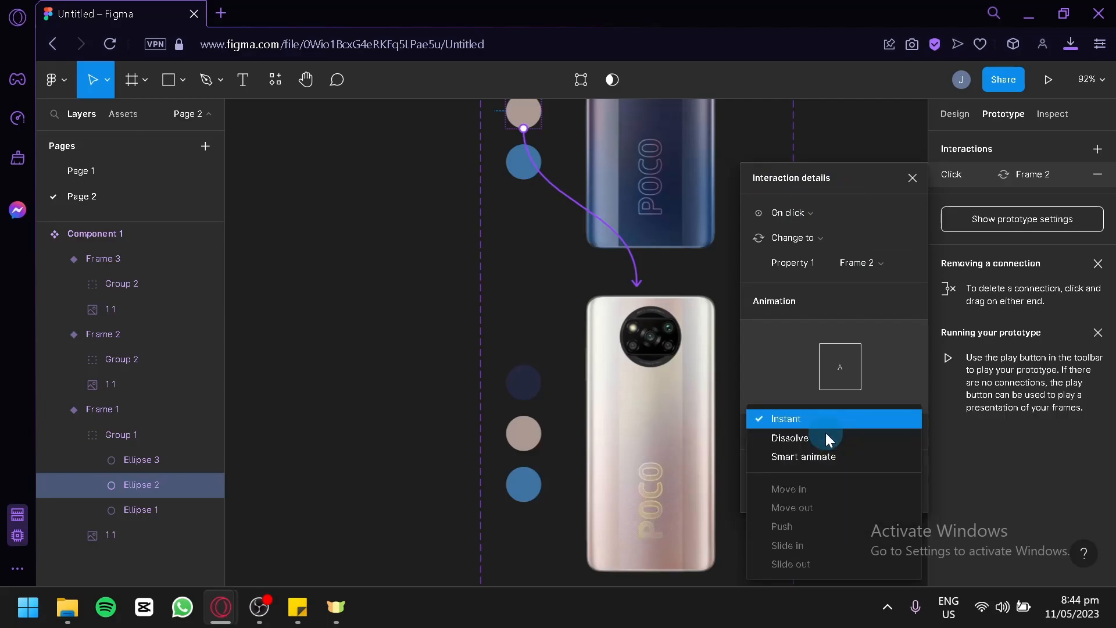
{"action": "left_click", "coordinate": [832, 438]}
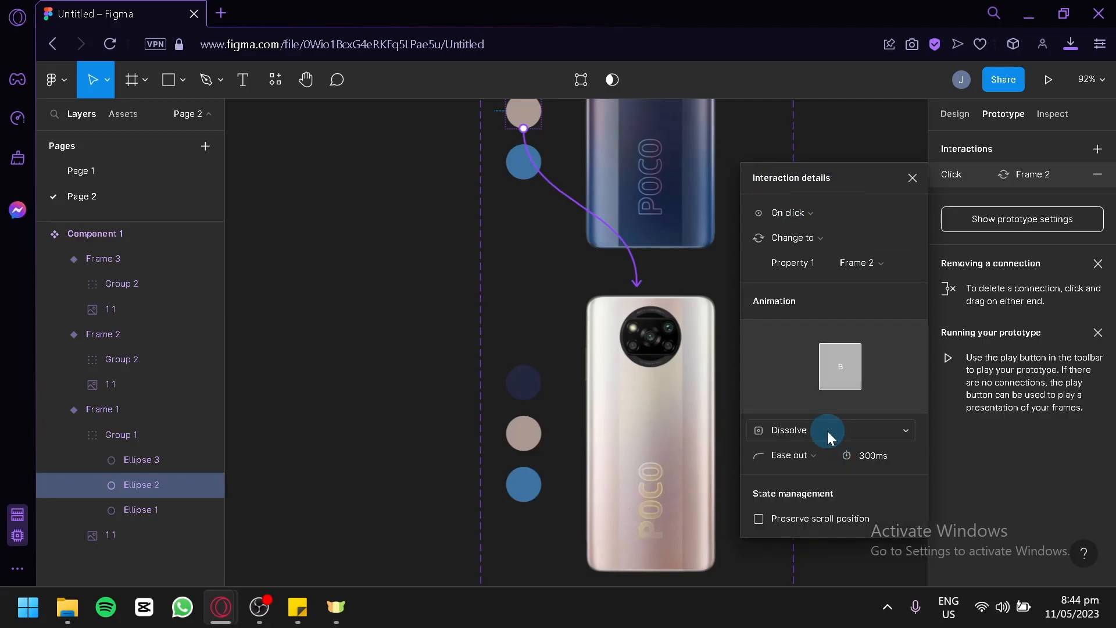
{"action": "left_click", "coordinate": [822, 427]}
{"action": "left_click", "coordinate": [831, 450]}
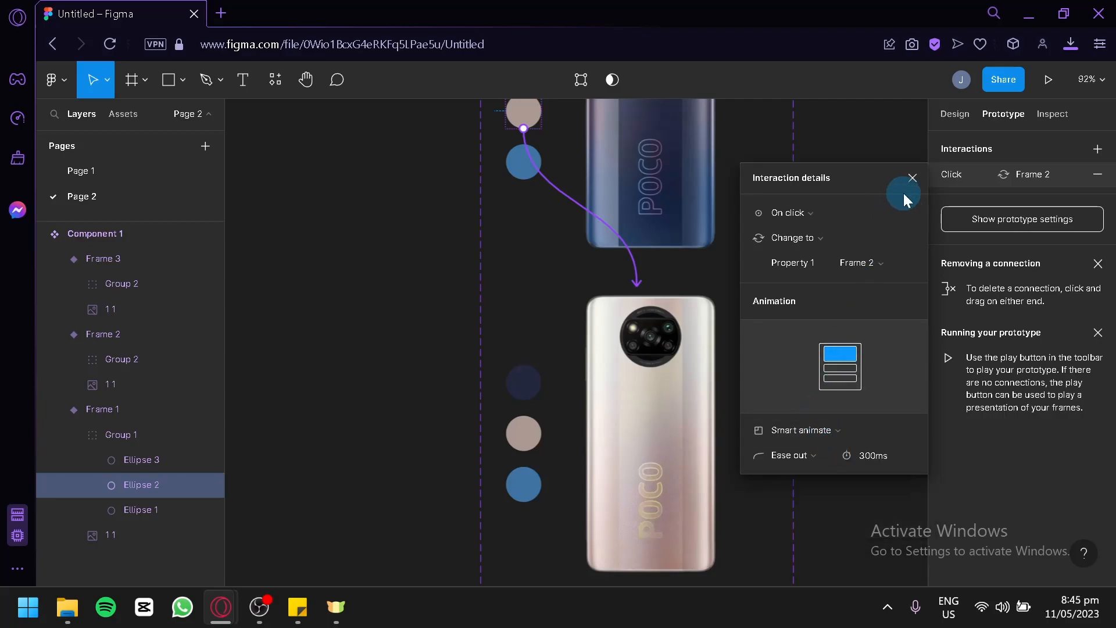
{"action": "left_click", "coordinate": [912, 178]}
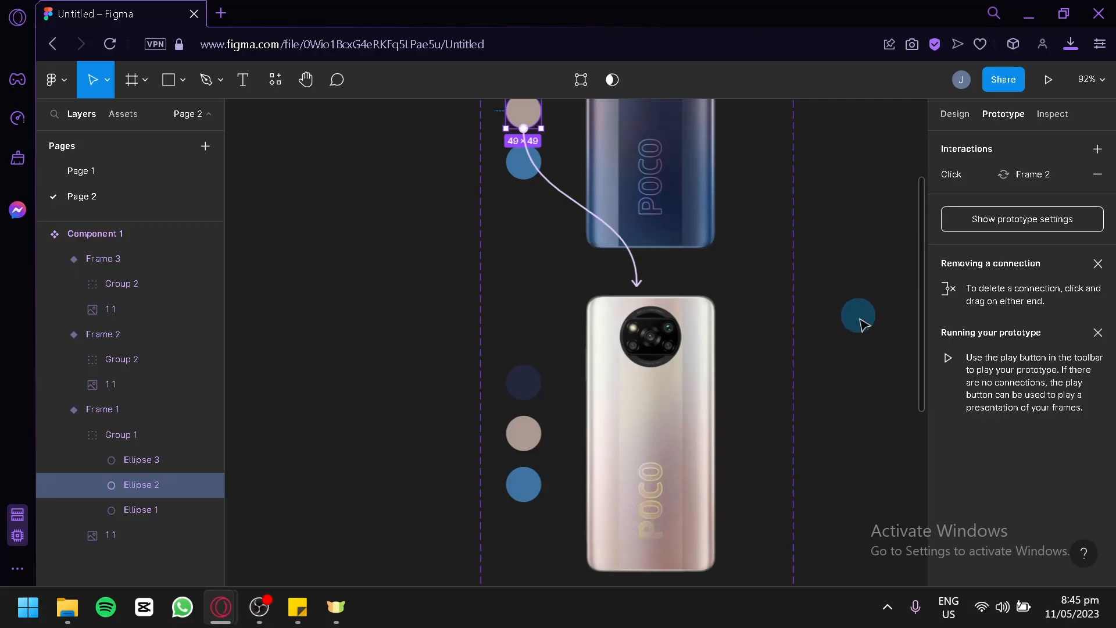
Link Frame 1's blue circle to the Frame 3 variant with an on-click Change to interaction using Smart animate, and review its details.
{"action": "left_click", "coordinate": [525, 167]}
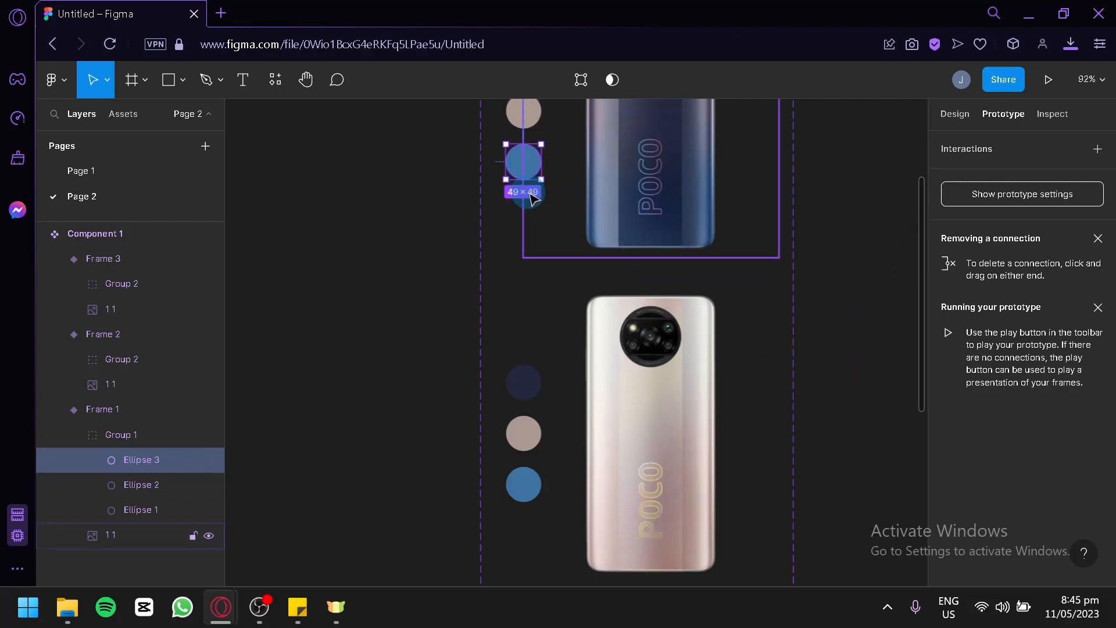
{"action": "left_click_drag", "start_coordinate": [532, 295], "coordinate": [590, 412]}
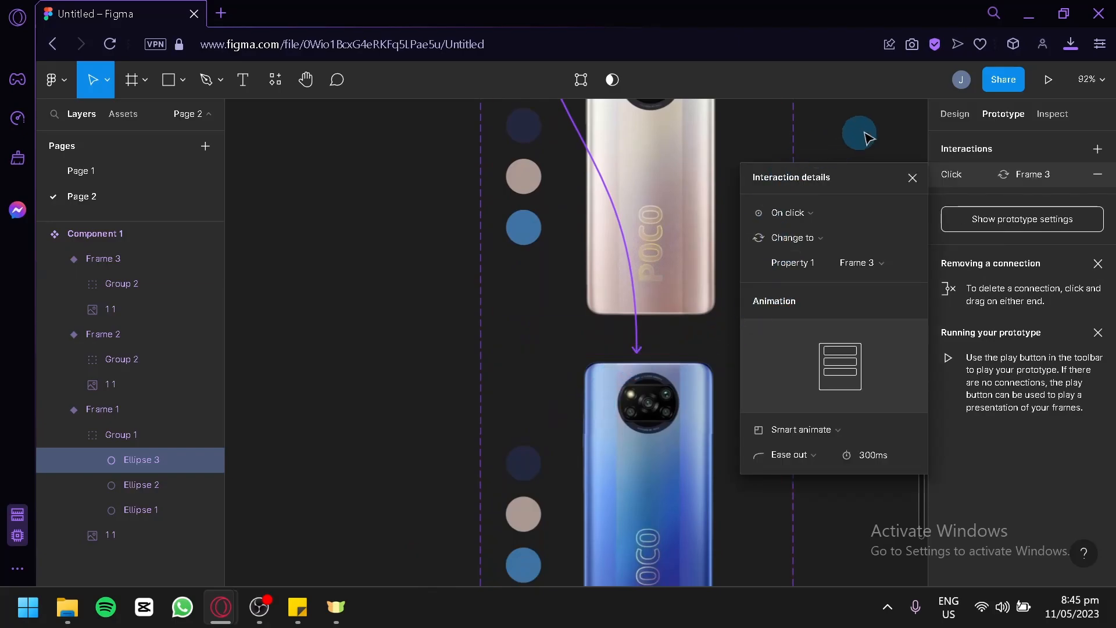
{"action": "left_click", "coordinate": [884, 117]}
{"action": "scroll", "coordinate": [880, 198], "scroll_direction": "down", "scroll_amount": 3}
{"action": "scroll", "coordinate": [881, 204], "scroll_direction": "down", "scroll_amount": 3}
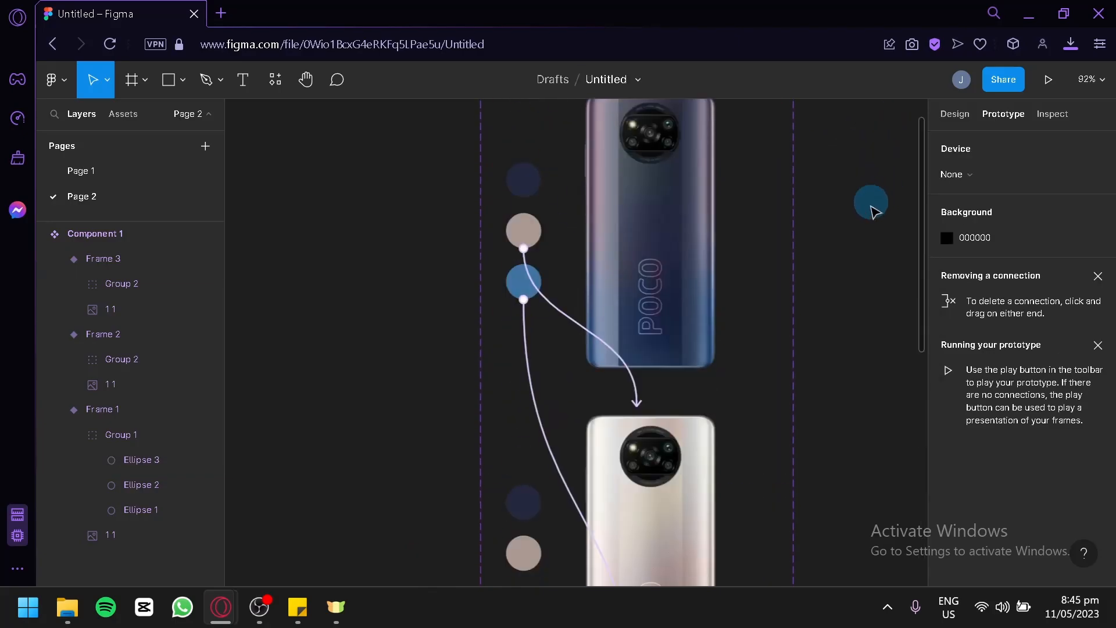
{"action": "left_click", "coordinate": [523, 282]}
{"action": "left_click_drag", "start_coordinate": [523, 300], "coordinate": [547, 440]}
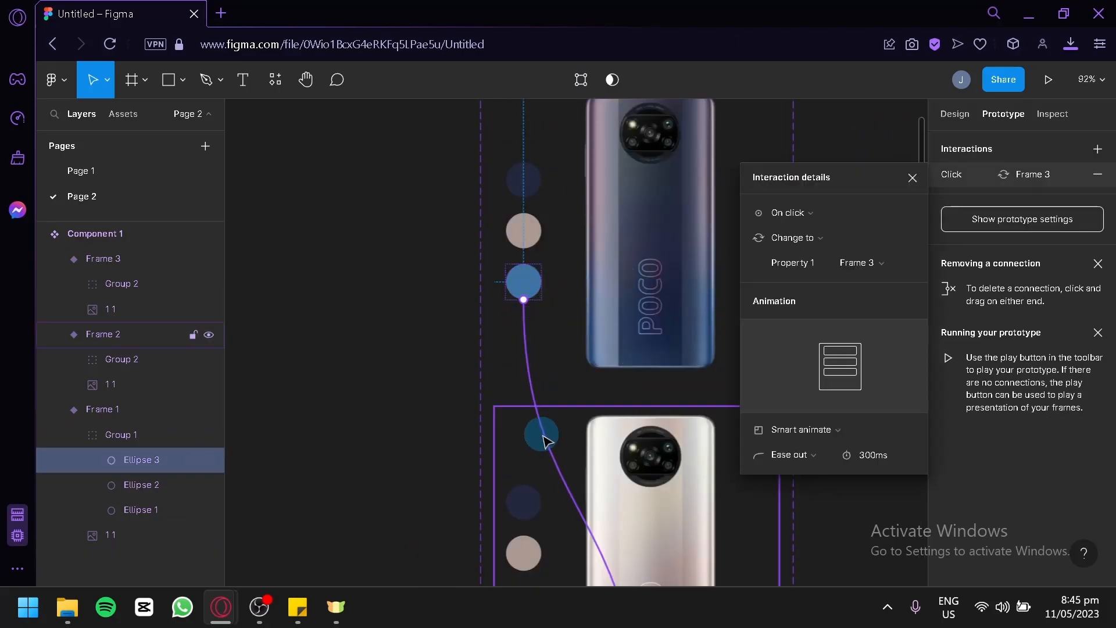
{"action": "left_click", "coordinate": [913, 178]}
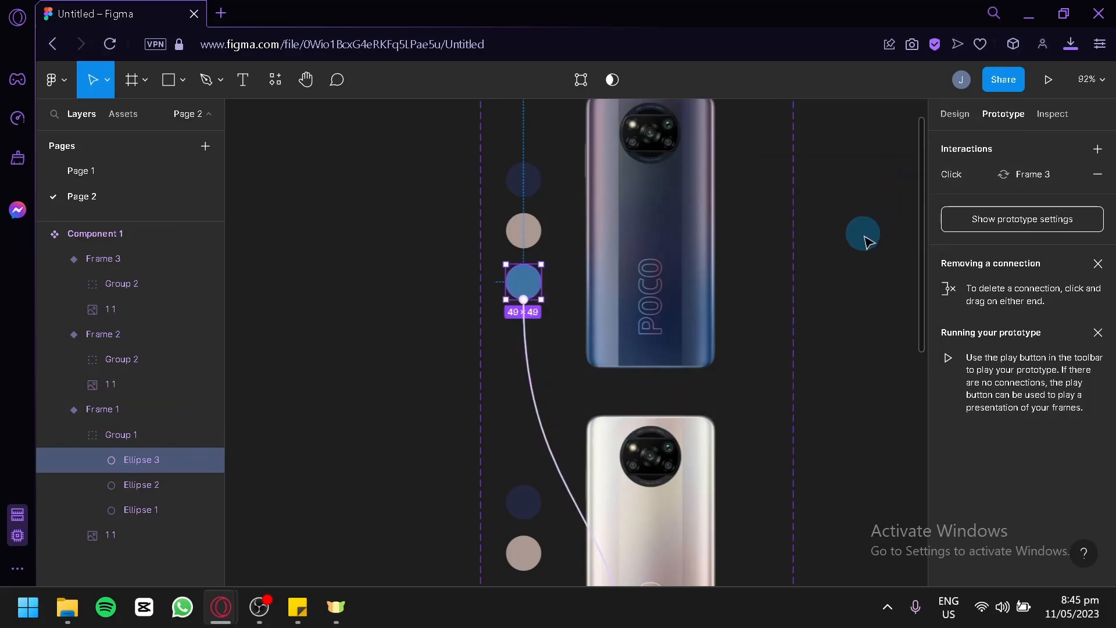
Link Frame 2's dark navy circle to the Frame 1 variant with an on-click Change to interaction using Smart animate.
{"action": "scroll", "coordinate": [866, 244], "scroll_direction": "down", "scroll_amount": 3}
{"action": "scroll", "coordinate": [868, 256], "scroll_direction": "down", "scroll_amount": 5}
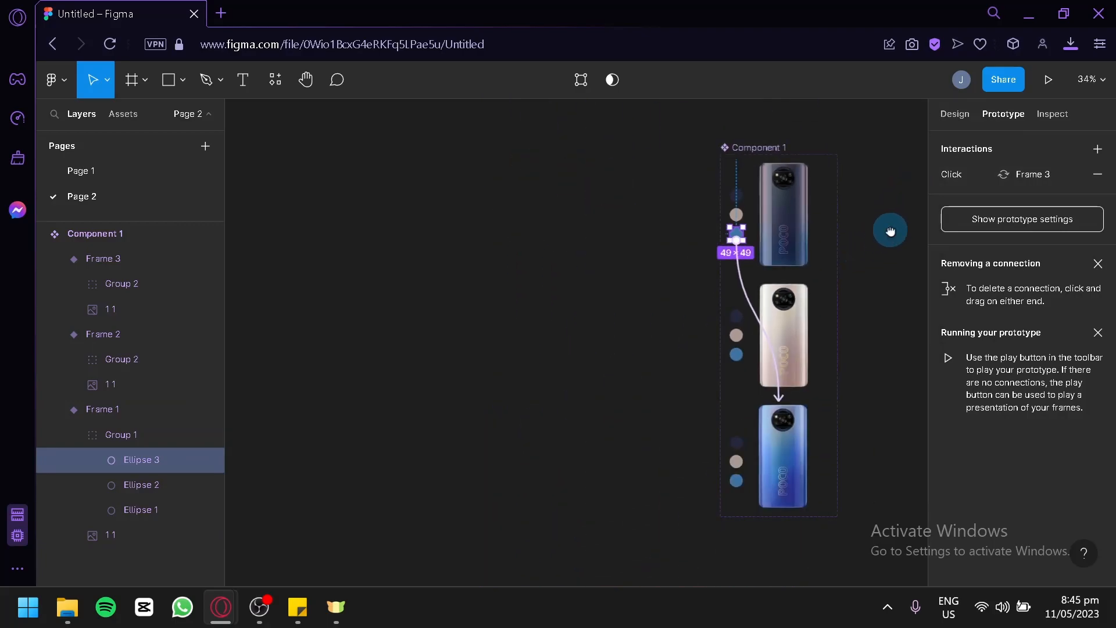
{"action": "left_click_drag", "start_coordinate": [891, 232], "coordinate": [760, 196]}
{"action": "left_click", "coordinate": [764, 201]}
{"action": "scroll", "coordinate": [773, 212], "scroll_direction": "up", "scroll_amount": 2}
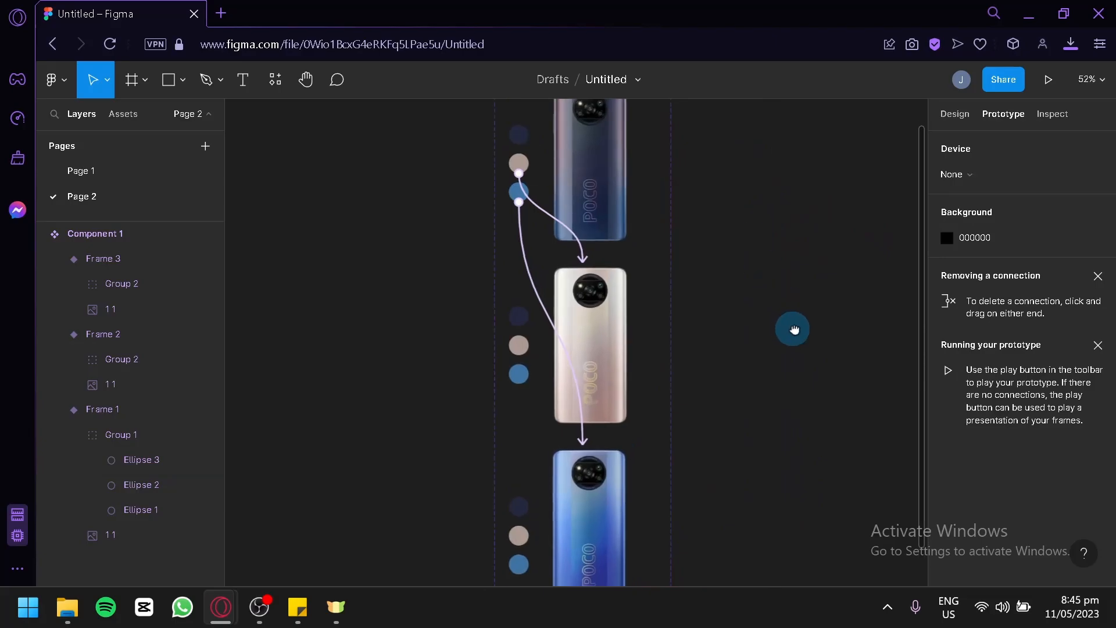
{"action": "scroll", "coordinate": [792, 330], "scroll_direction": "up", "scroll_amount": 1}
{"action": "left_click", "coordinate": [518, 320]}
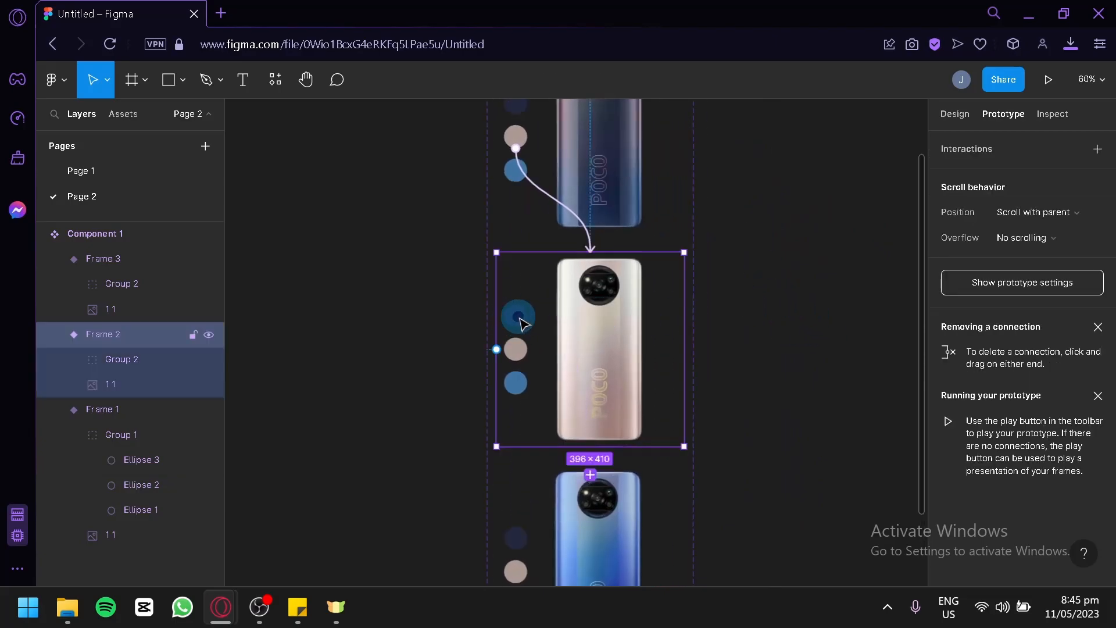
{"action": "left_click", "coordinate": [520, 318]}
{"action": "left_click", "coordinate": [519, 320]}
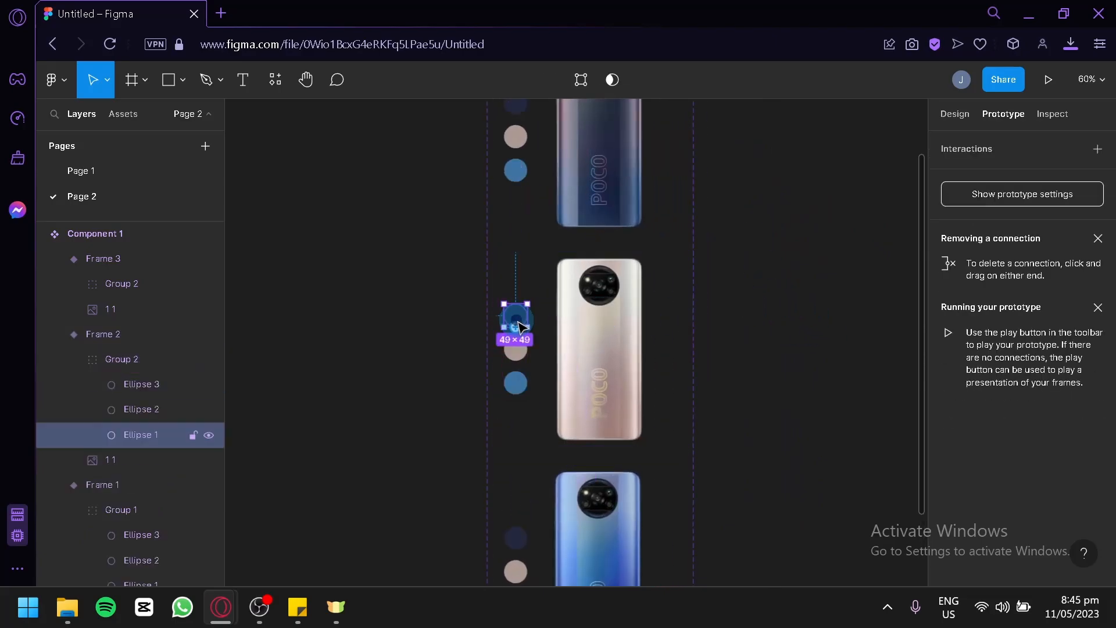
{"action": "left_click_drag", "start_coordinate": [518, 332], "coordinate": [598, 195]}
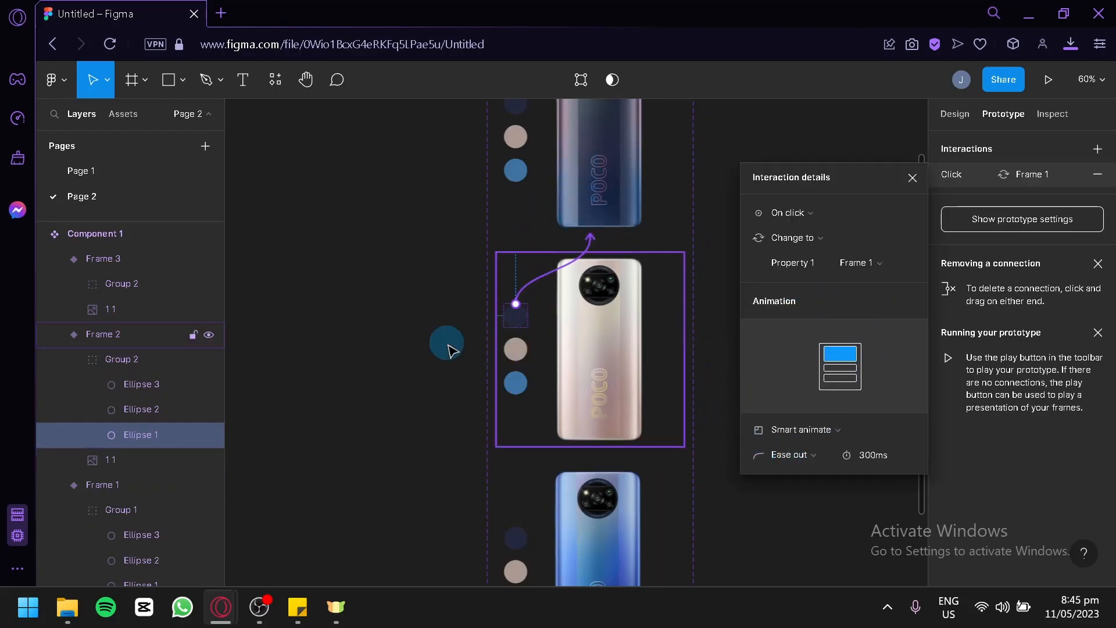
Link Frame 2's blue circle to the Frame 3 variant with an on-click Change to interaction using Smart animate.
{"action": "left_click", "coordinate": [516, 390]}
{"action": "scroll", "coordinate": [493, 349], "scroll_direction": "down", "scroll_amount": 1}
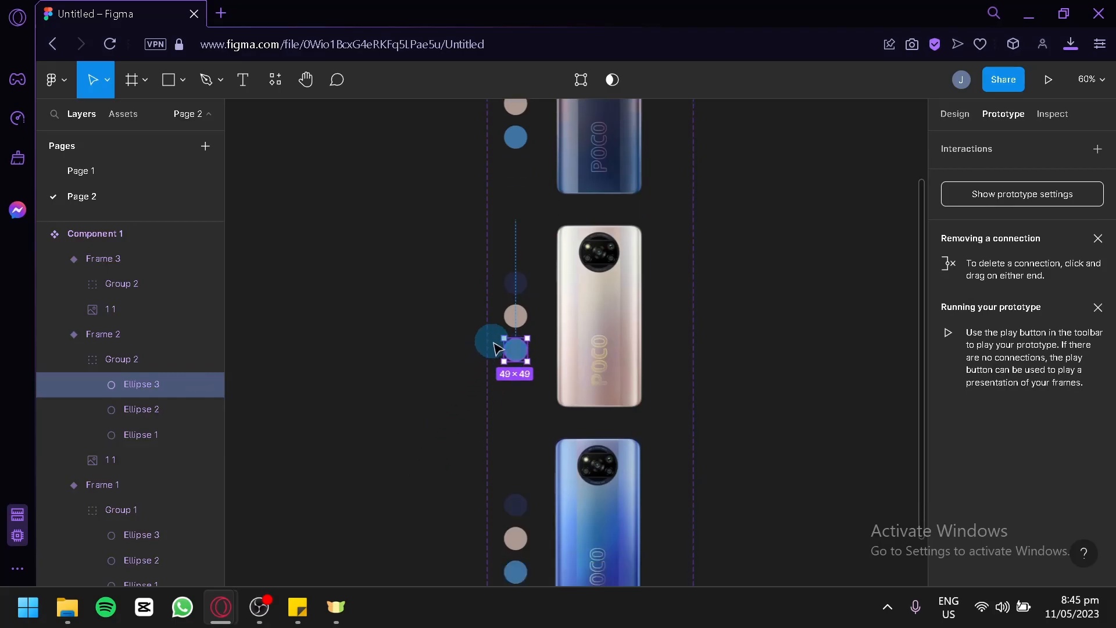
{"action": "left_click_drag", "start_coordinate": [517, 362], "coordinate": [569, 465]}
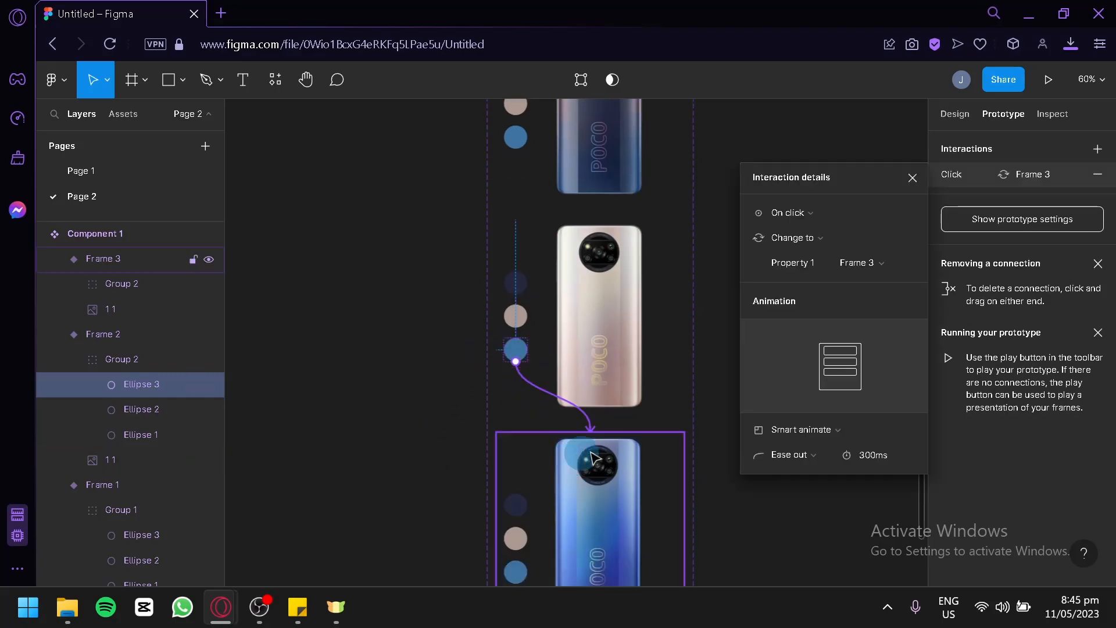
{"action": "left_click", "coordinate": [742, 476]}
Link Frame 3's dark navy circle to the Frame 1 variant with a prototype connection.
{"action": "left_click_drag", "start_coordinate": [719, 557], "coordinate": [771, 513]}
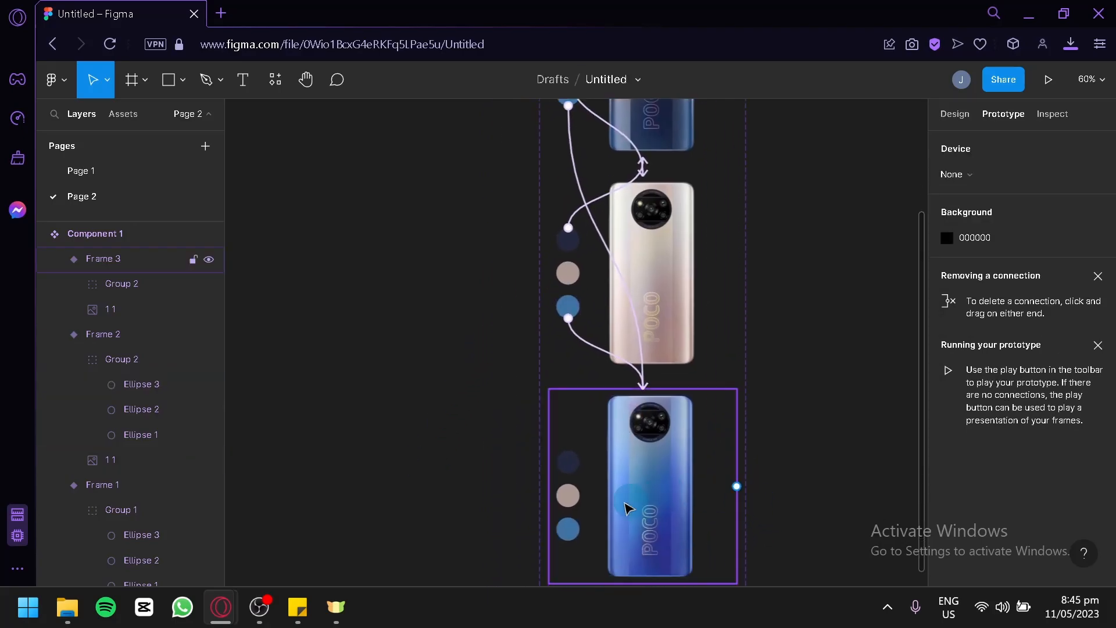
{"action": "left_click", "coordinate": [570, 474]}
{"action": "left_click", "coordinate": [572, 468]}
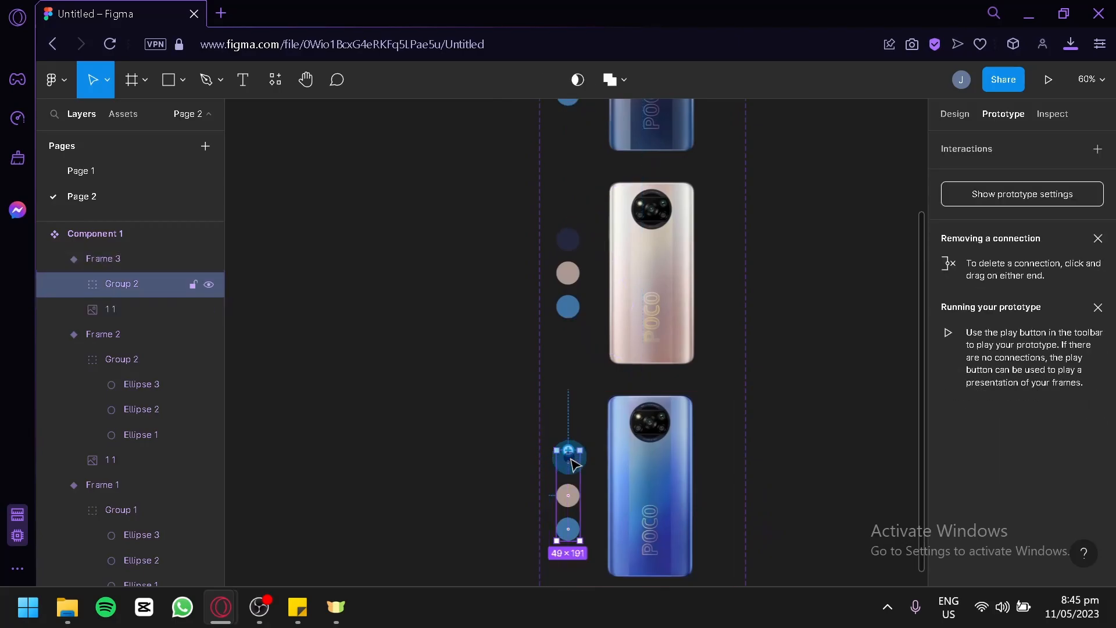
{"action": "left_click", "coordinate": [566, 474]}
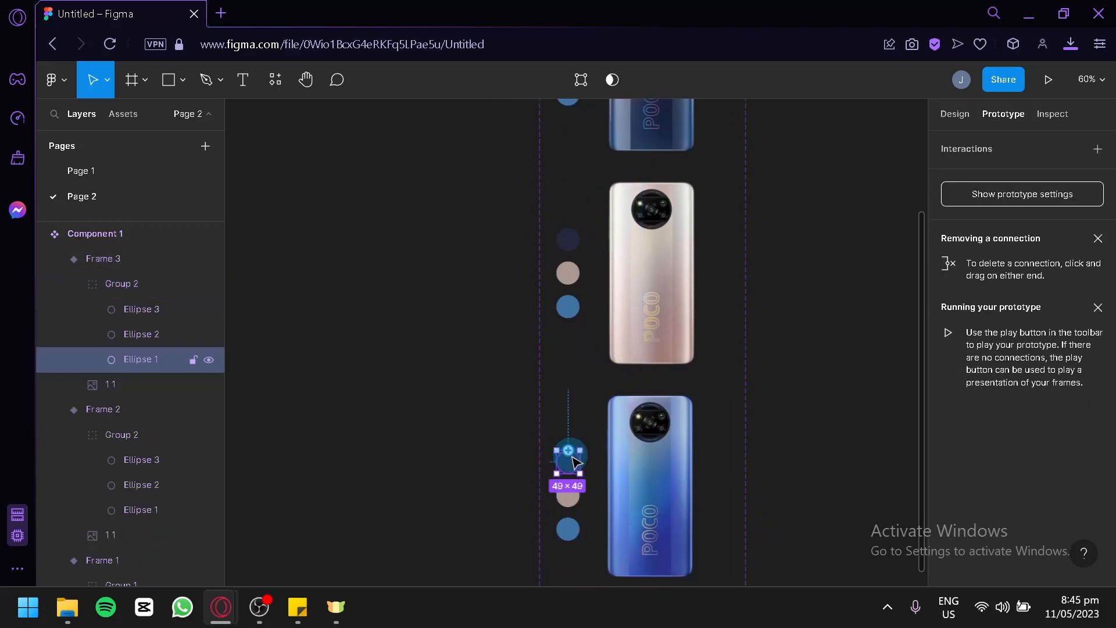
{"action": "left_click_drag", "start_coordinate": [572, 456], "coordinate": [660, 152]}
Link Frame 3's beige circle to the Frame 2 variant with an on-click Change to interaction using Smart animate, and close its details.
{"action": "left_click", "coordinate": [570, 503]}
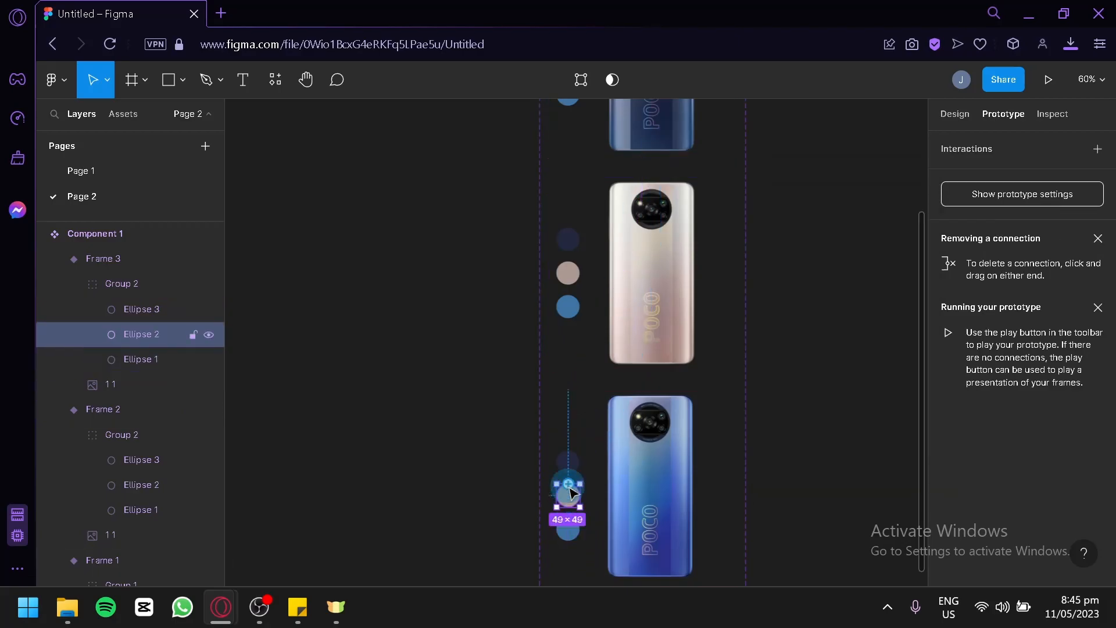
{"action": "left_click_drag", "start_coordinate": [568, 483], "coordinate": [645, 344]}
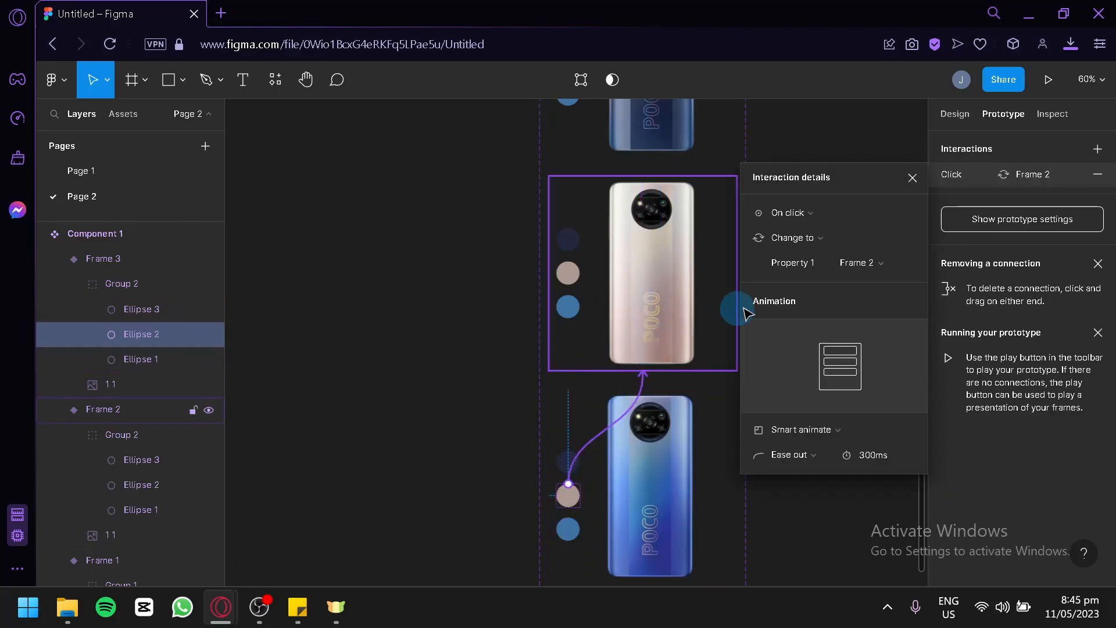
{"action": "left_click", "coordinate": [539, 258]}
{"action": "scroll", "coordinate": [797, 294], "scroll_direction": "down", "scroll_amount": 3}
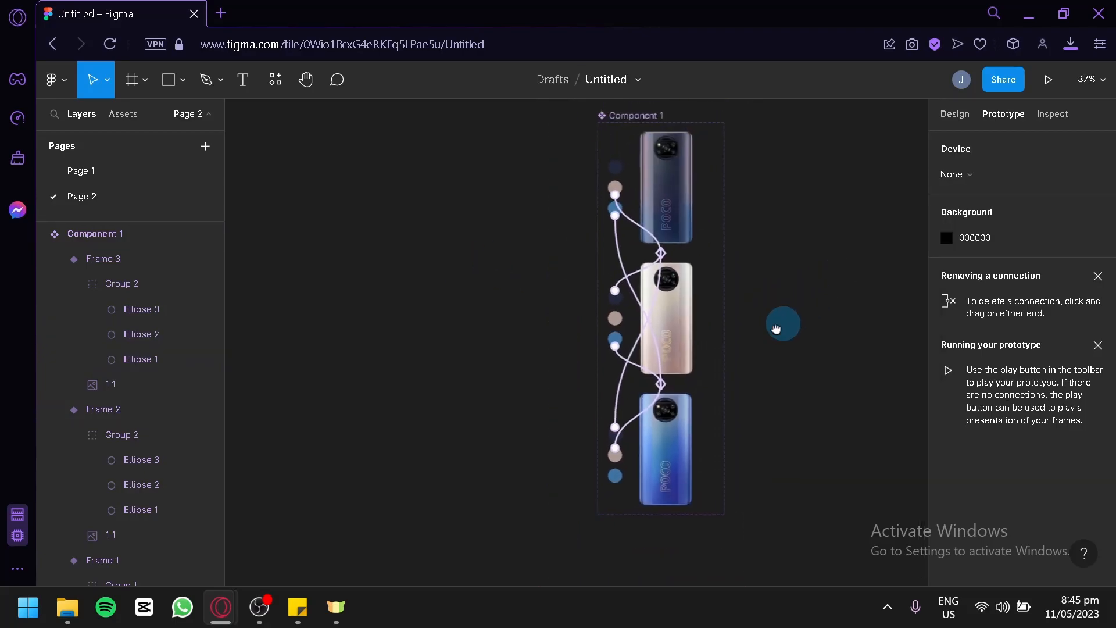
{"action": "scroll", "coordinate": [727, 361], "scroll_direction": "up", "scroll_amount": 3}
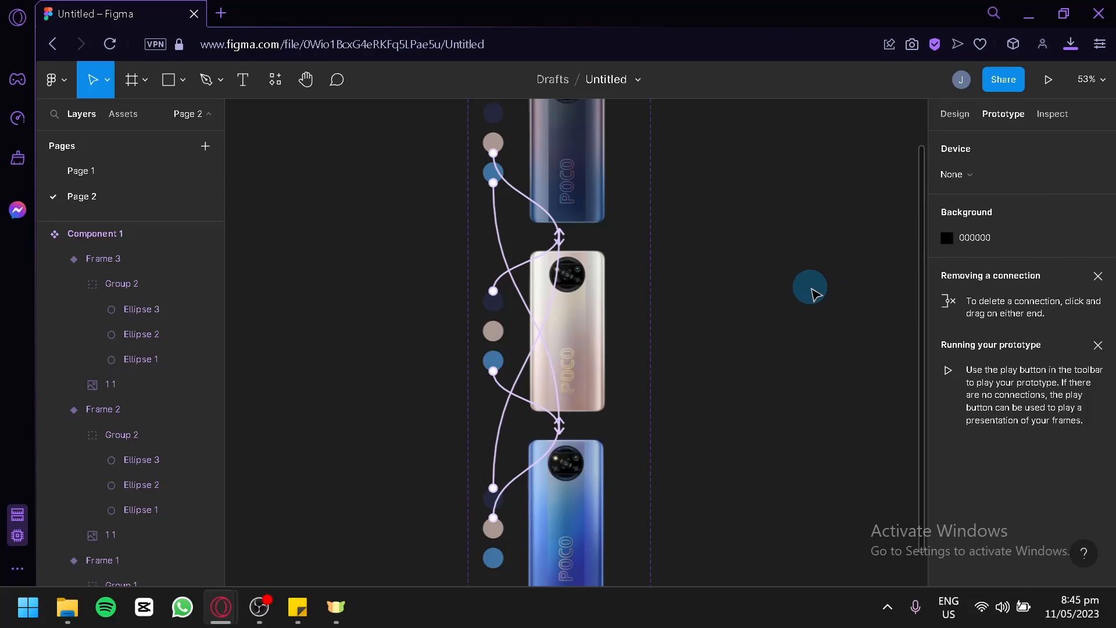
On Page 1, delete both old phone frames, the loose one above Desktop - 1 and the one inside it.
{"action": "left_click", "coordinate": [107, 171]}
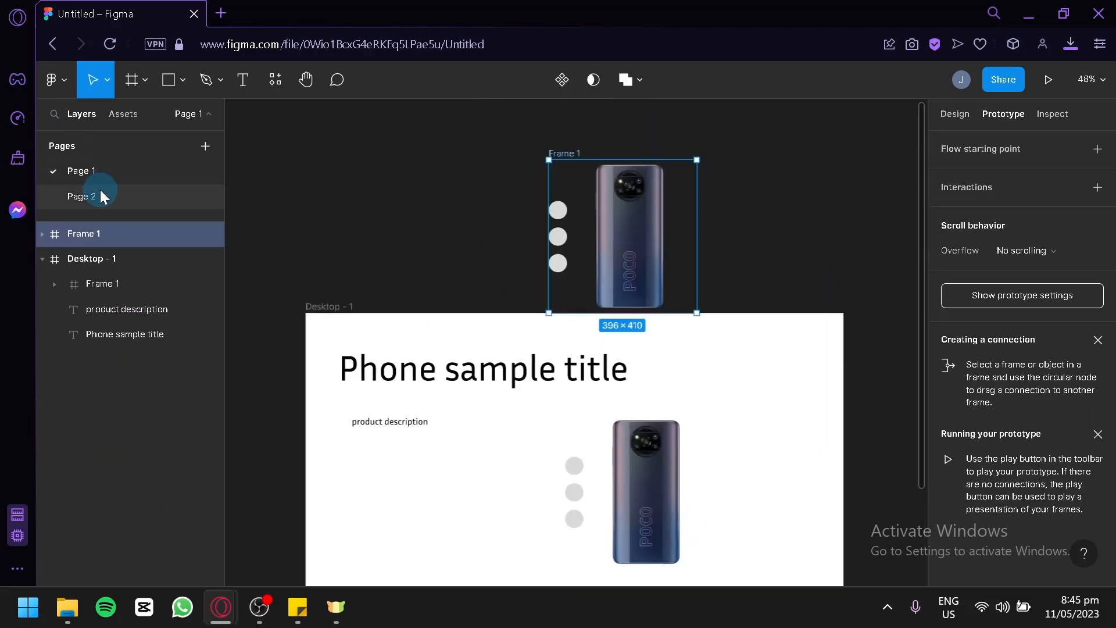
{"action": "key", "text": "Delete"}
{"action": "left_click", "coordinate": [656, 519]}
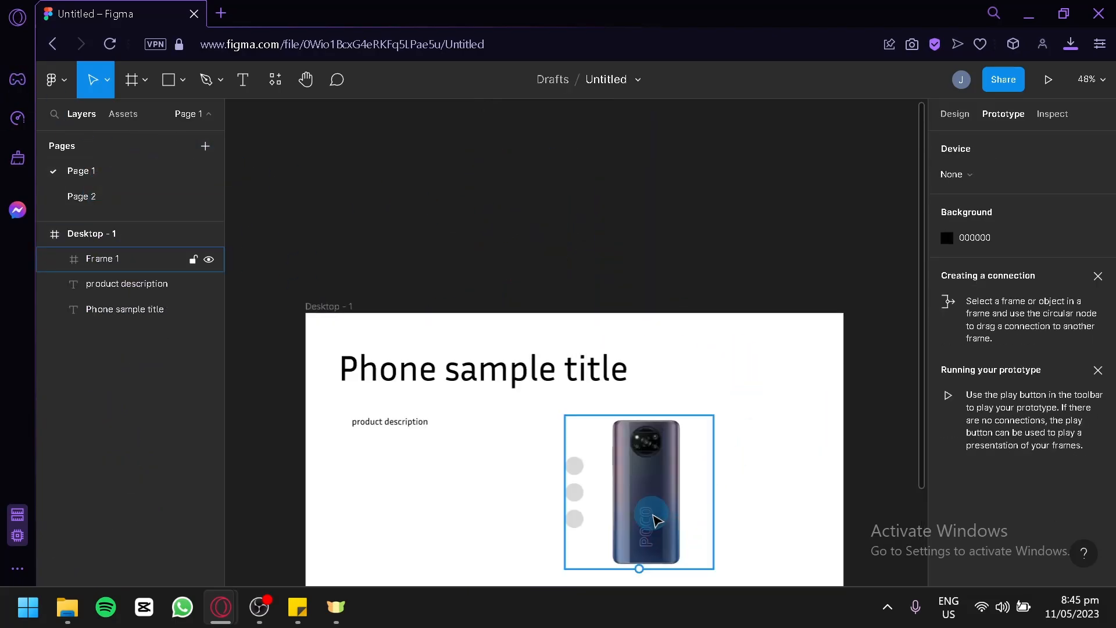
{"action": "left_click", "coordinate": [594, 294]}
{"action": "left_click", "coordinate": [640, 498]}
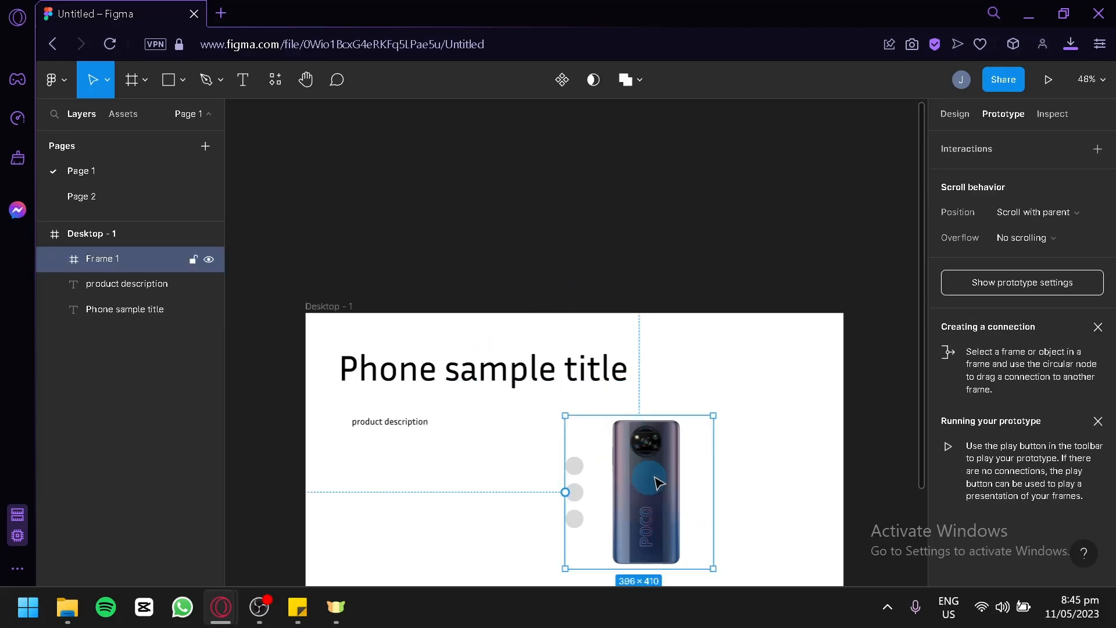
{"action": "key", "text": "Delete"}
{"action": "scroll", "coordinate": [654, 303], "scroll_direction": "down", "scroll_amount": 5}
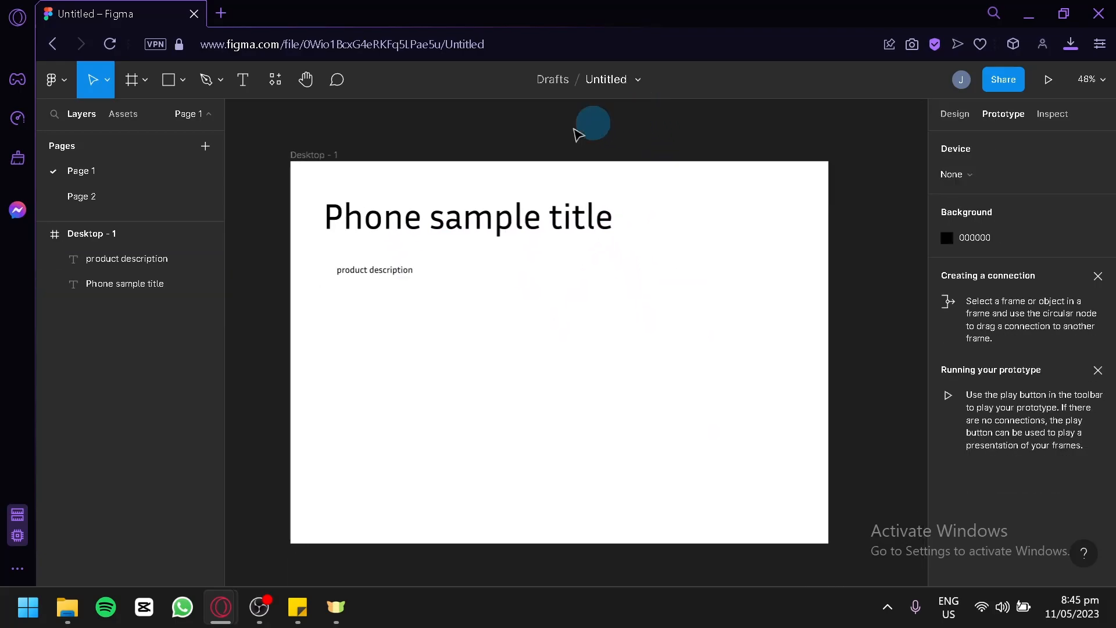
Place an instance of the local Component 1 on Desktop - 1, below the title and beside the product description.
{"action": "left_click", "coordinate": [129, 116]}
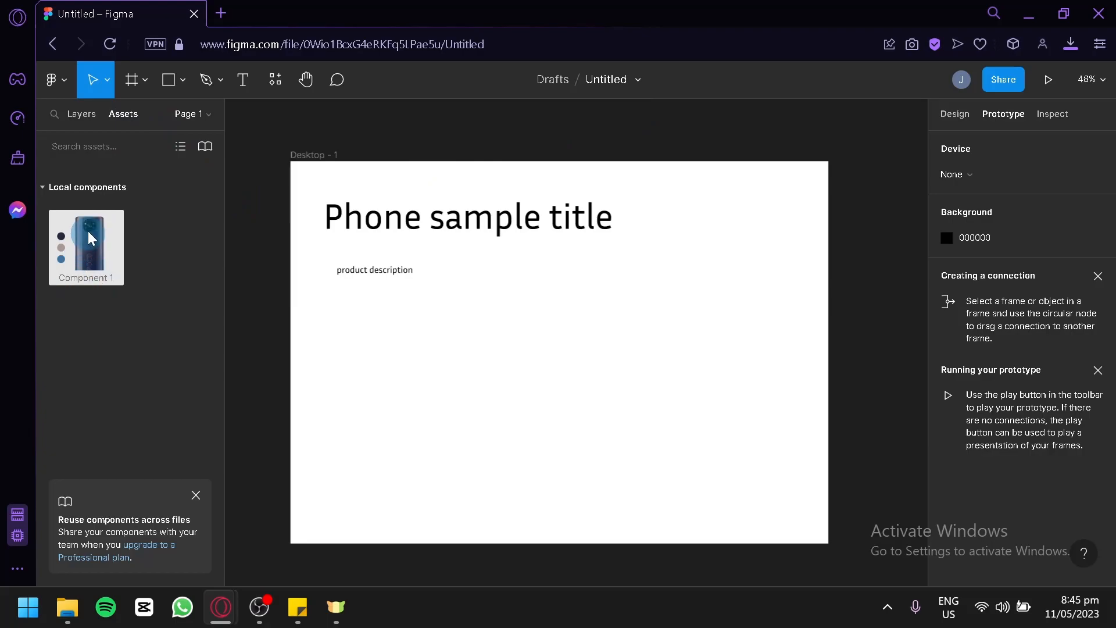
{"action": "left_click_drag", "start_coordinate": [91, 230], "coordinate": [522, 376]}
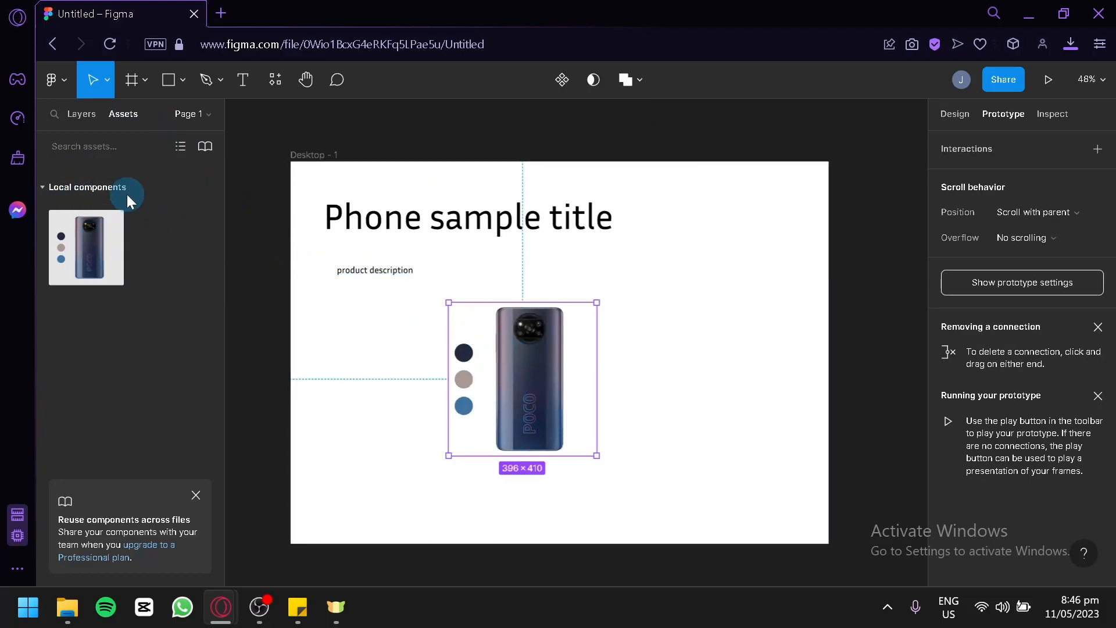
{"action": "left_click_drag", "start_coordinate": [556, 394], "coordinate": [585, 388]}
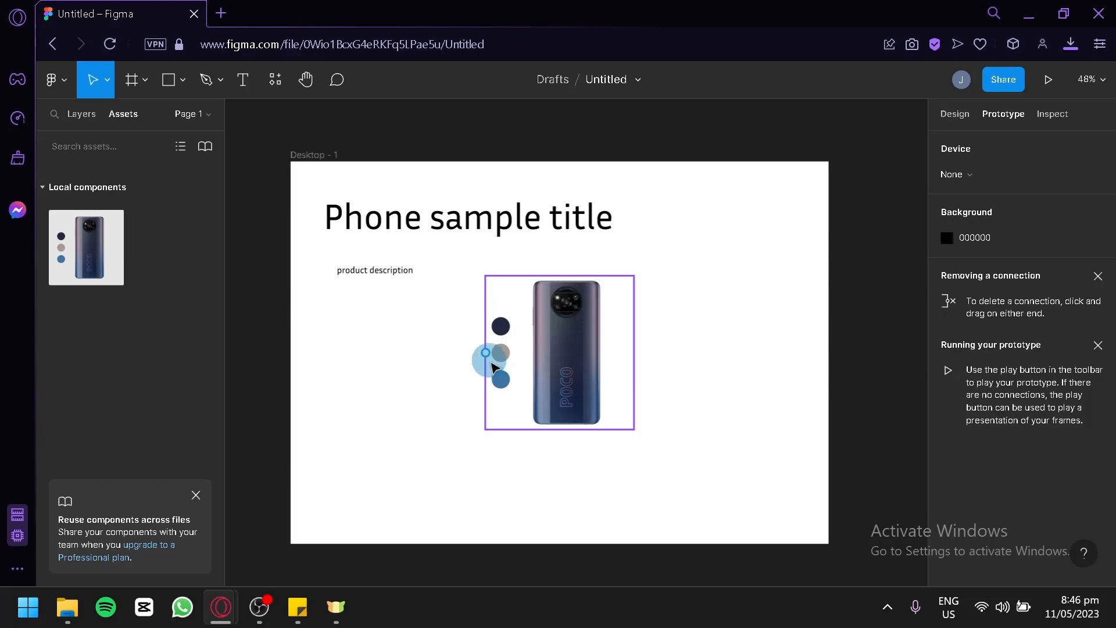
Run the Page 1 prototype and bring the whole phone and its colour circles into view.
{"action": "left_click", "coordinate": [1054, 115]}
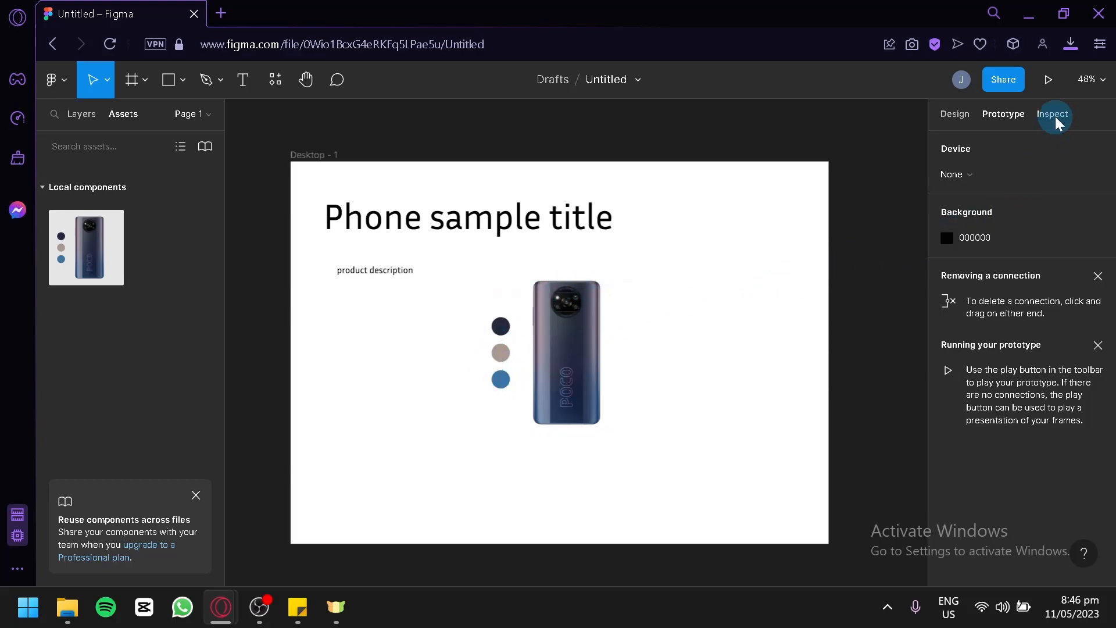
{"action": "left_click", "coordinate": [1058, 86]}
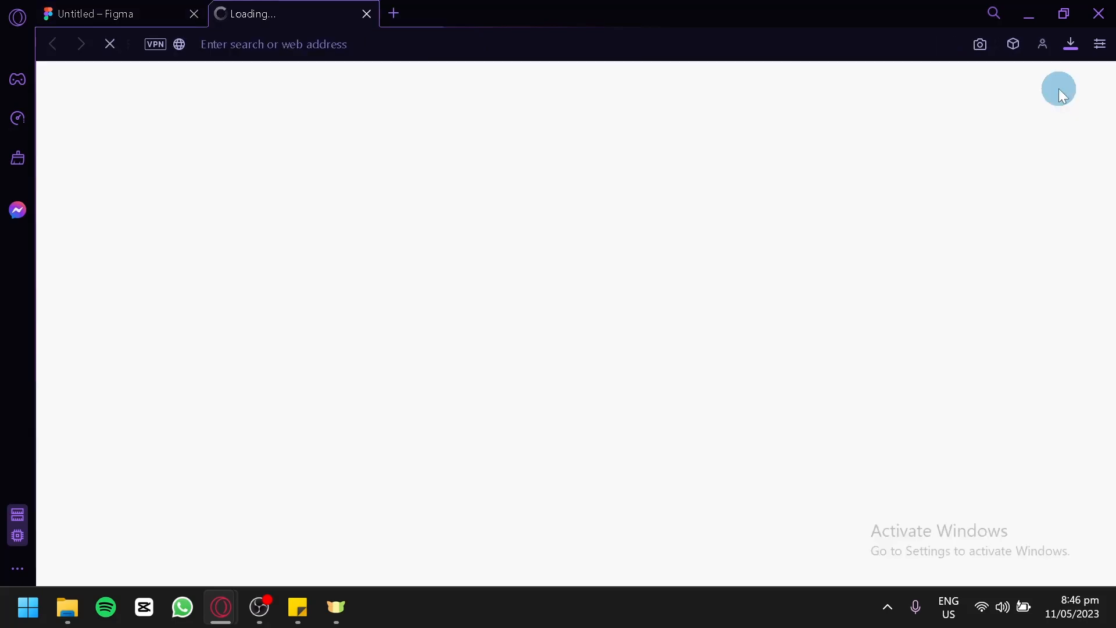
{"action": "left_click", "coordinate": [74, 8]}
{"action": "left_click", "coordinate": [266, 9]}
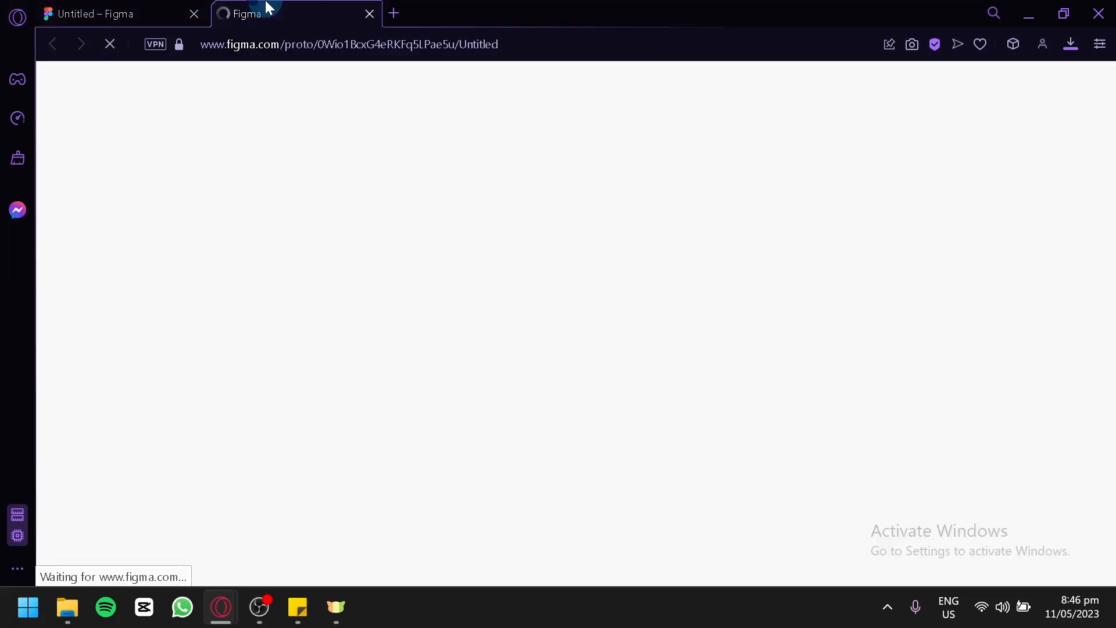
{"action": "left_click", "coordinate": [411, 227]}
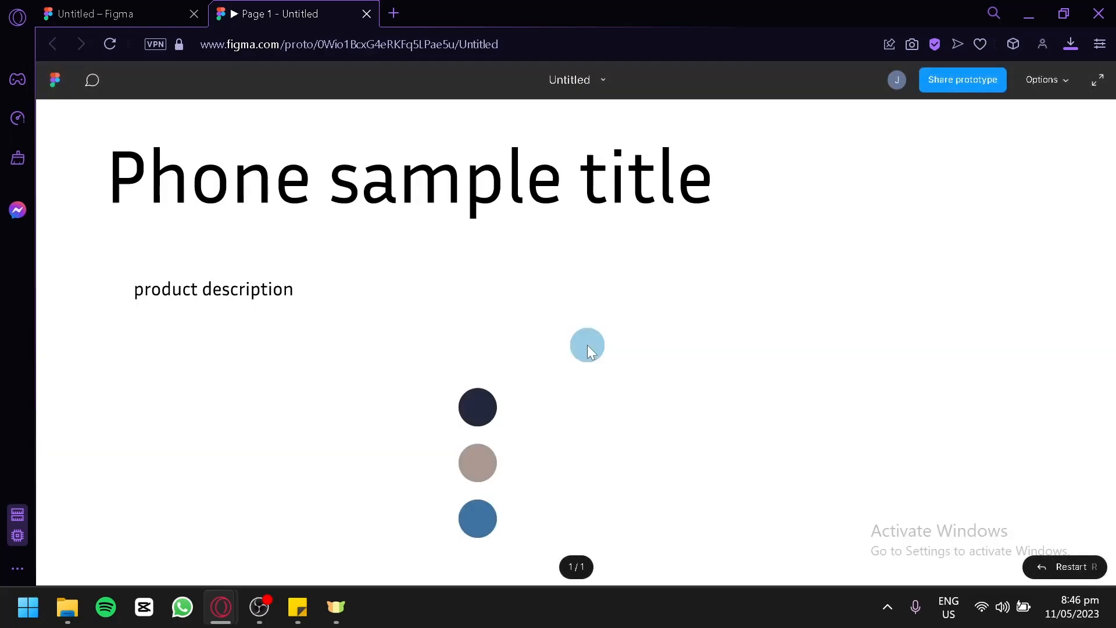
{"action": "scroll", "coordinate": [588, 344], "scroll_direction": "down", "scroll_amount": 5}
{"action": "scroll", "coordinate": [659, 221], "scroll_direction": "up", "scroll_amount": 3}
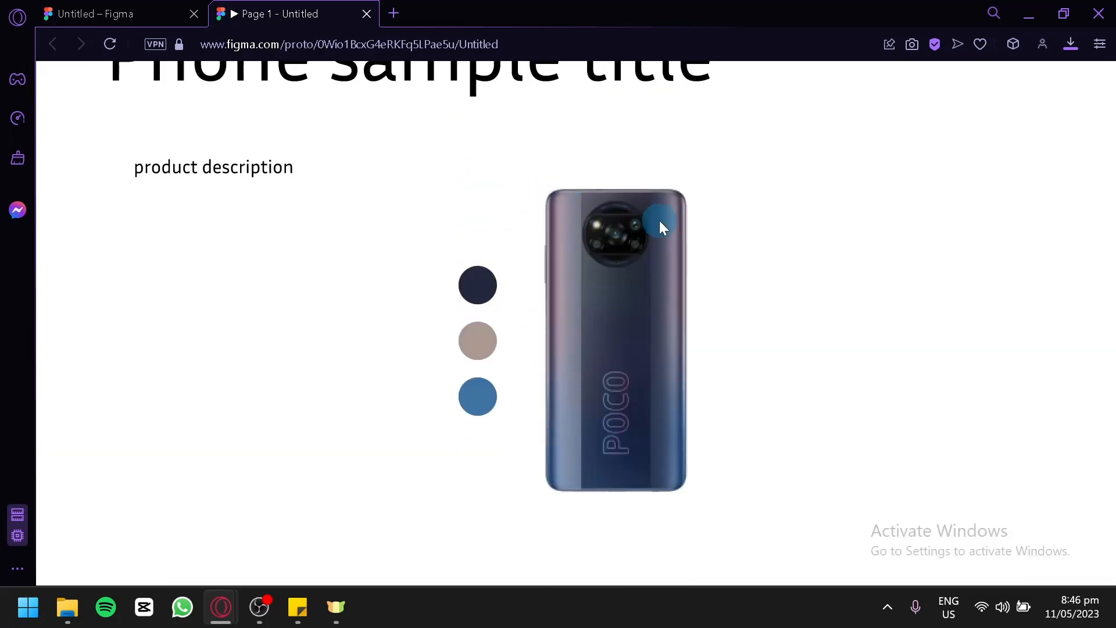
{"action": "scroll", "coordinate": [629, 250], "scroll_direction": "up", "scroll_amount": 2}
{"action": "scroll", "coordinate": [484, 150], "scroll_direction": "down", "scroll_amount": 3}
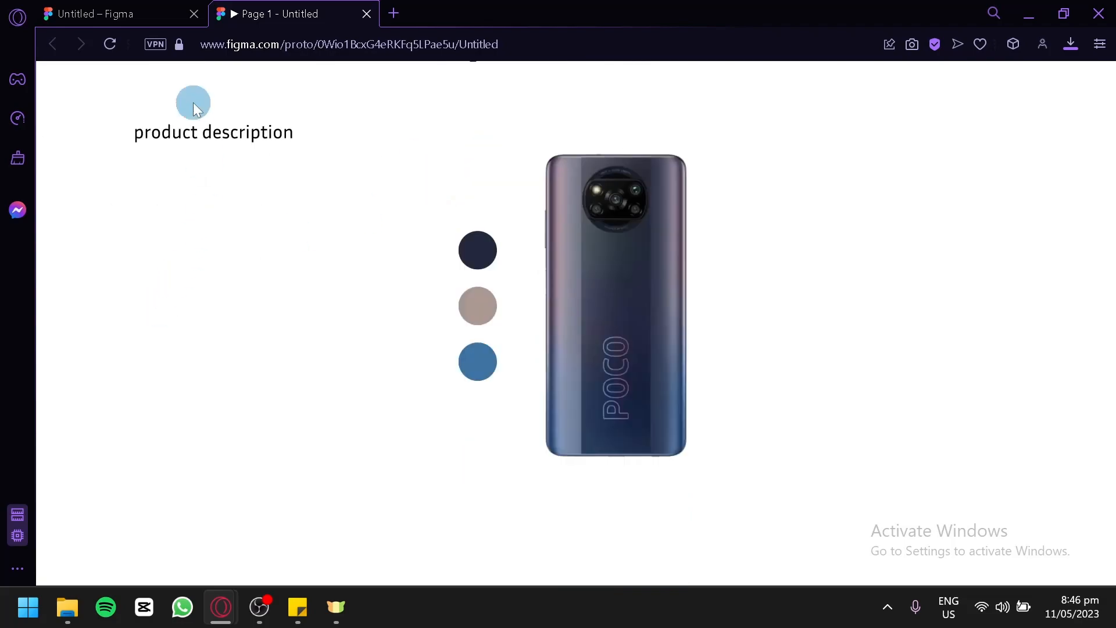
Test the beige, blue and dark navy circles repeatedly in the prototype, finishing on the dark navy phone.
{"action": "left_click", "coordinate": [485, 314]}
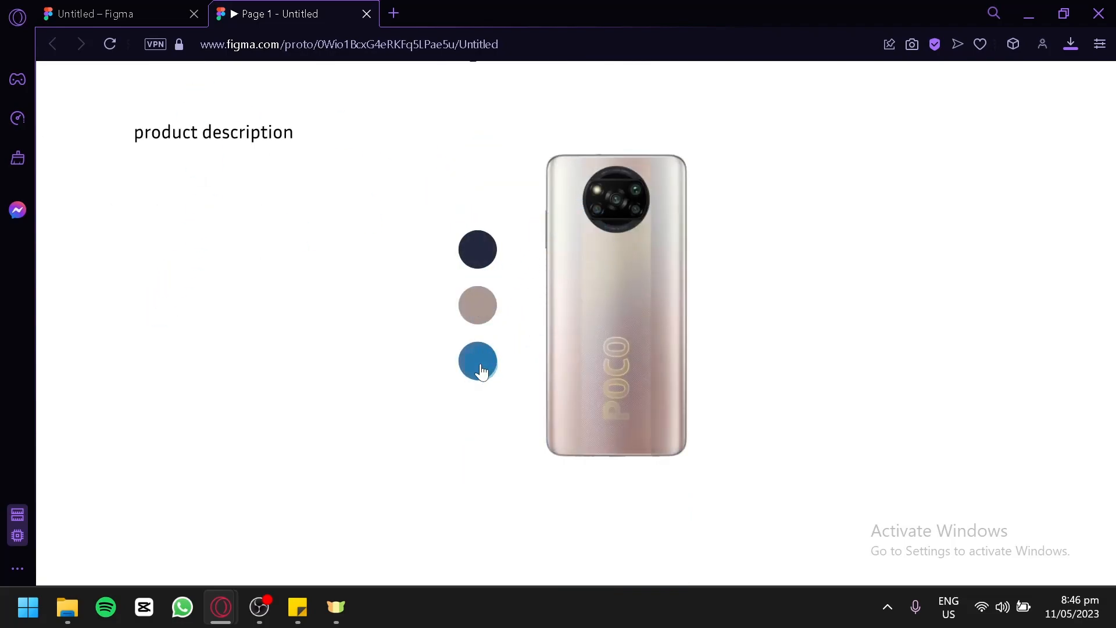
{"action": "left_click", "coordinate": [479, 363]}
{"action": "left_click", "coordinate": [479, 316]}
{"action": "left_click", "coordinate": [484, 247]}
{"action": "left_click", "coordinate": [477, 306]}
{"action": "left_click", "coordinate": [481, 352]}
{"action": "left_click", "coordinate": [480, 317]}
{"action": "left_click", "coordinate": [474, 252]}
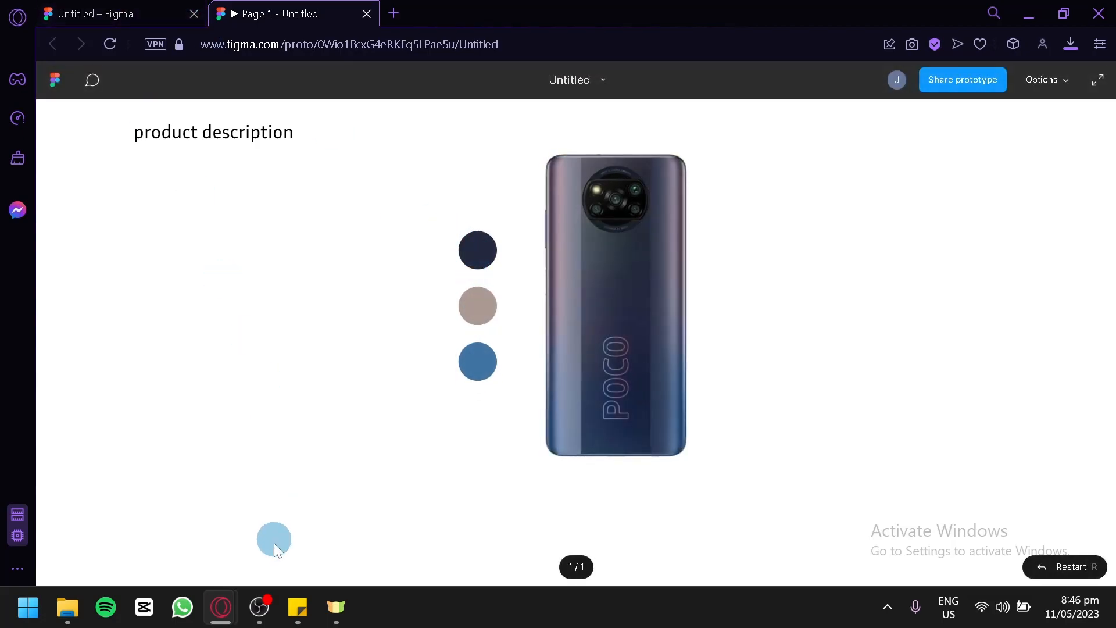
{"action": "left_click", "coordinate": [261, 607]}
{"action": "left_click", "coordinate": [260, 607]}
Return to the design file and examine the circle connections between the three phone variants on Page 2.
{"action": "left_click", "coordinate": [137, 7]}
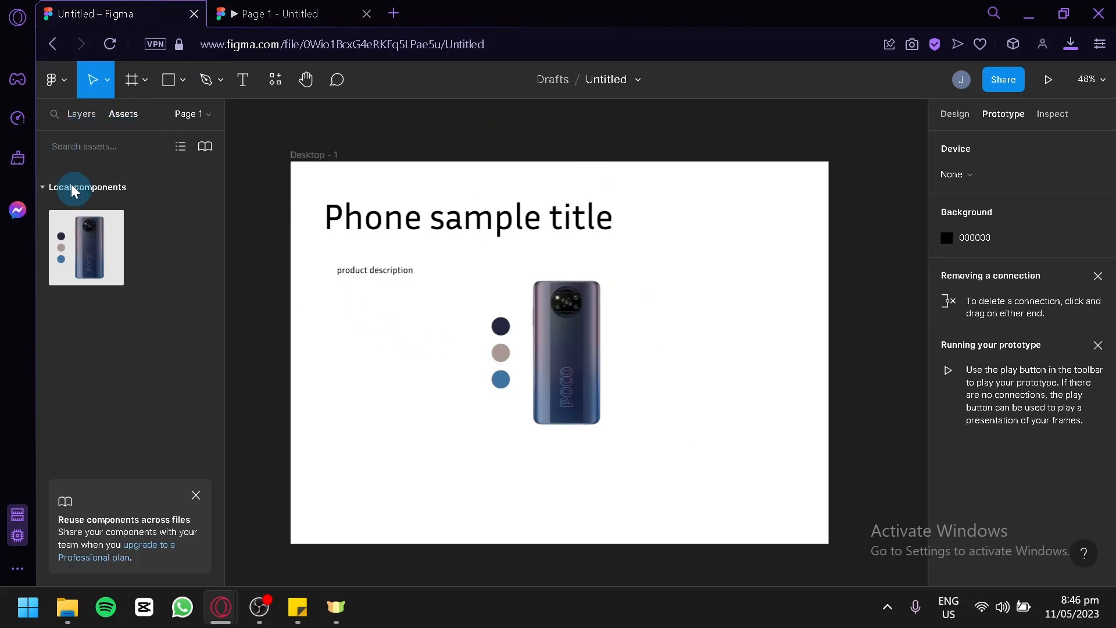
{"action": "left_click", "coordinate": [76, 113]}
{"action": "left_click", "coordinate": [117, 204]}
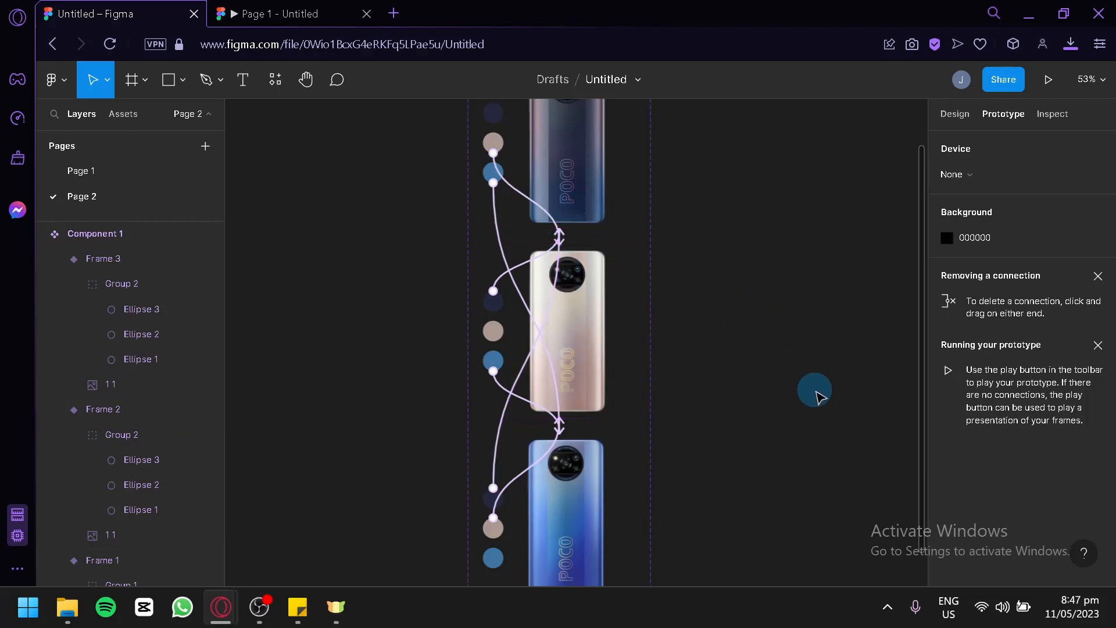
{"action": "scroll", "coordinate": [787, 417], "scroll_direction": "down", "scroll_amount": 1}
{"action": "scroll", "coordinate": [782, 418], "scroll_direction": "up", "scroll_amount": 5}
{"action": "scroll", "coordinate": [781, 416], "scroll_direction": "down", "scroll_amount": 4}
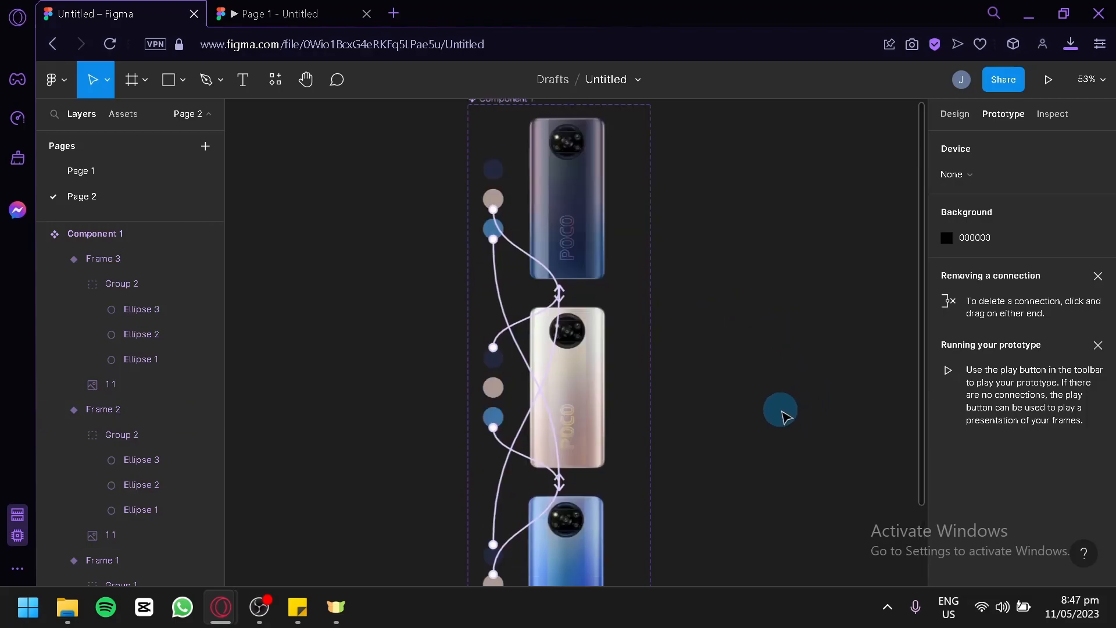
{"action": "scroll", "coordinate": [779, 407], "scroll_direction": "up", "scroll_amount": 4}
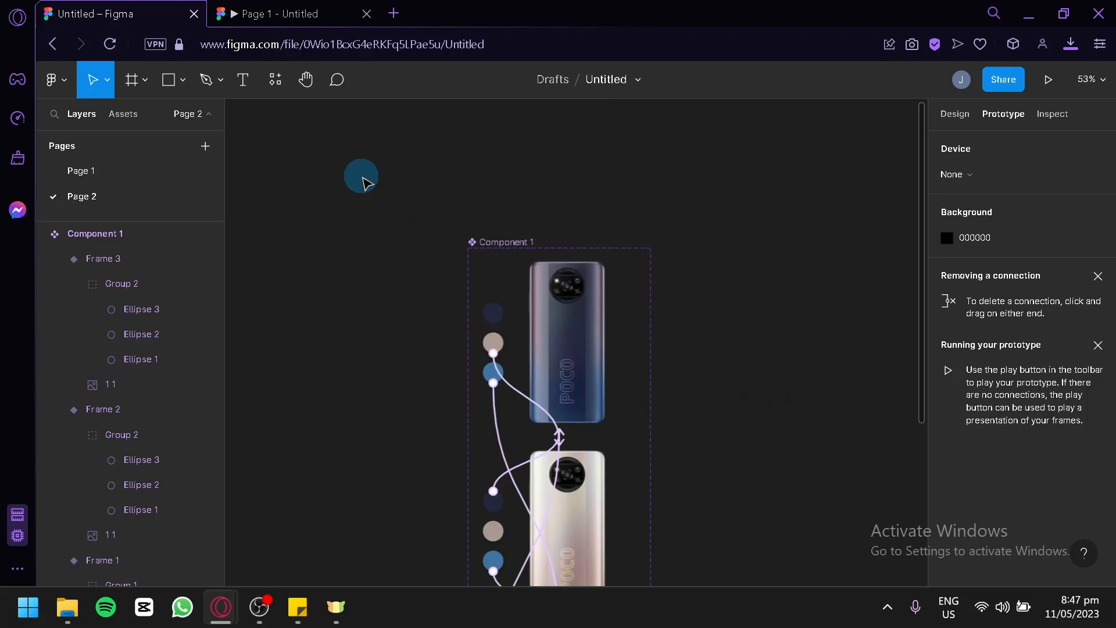
{"action": "scroll", "coordinate": [386, 174], "scroll_direction": "down", "scroll_amount": 2}
{"action": "scroll", "coordinate": [701, 274], "scroll_direction": "down", "scroll_amount": 2}
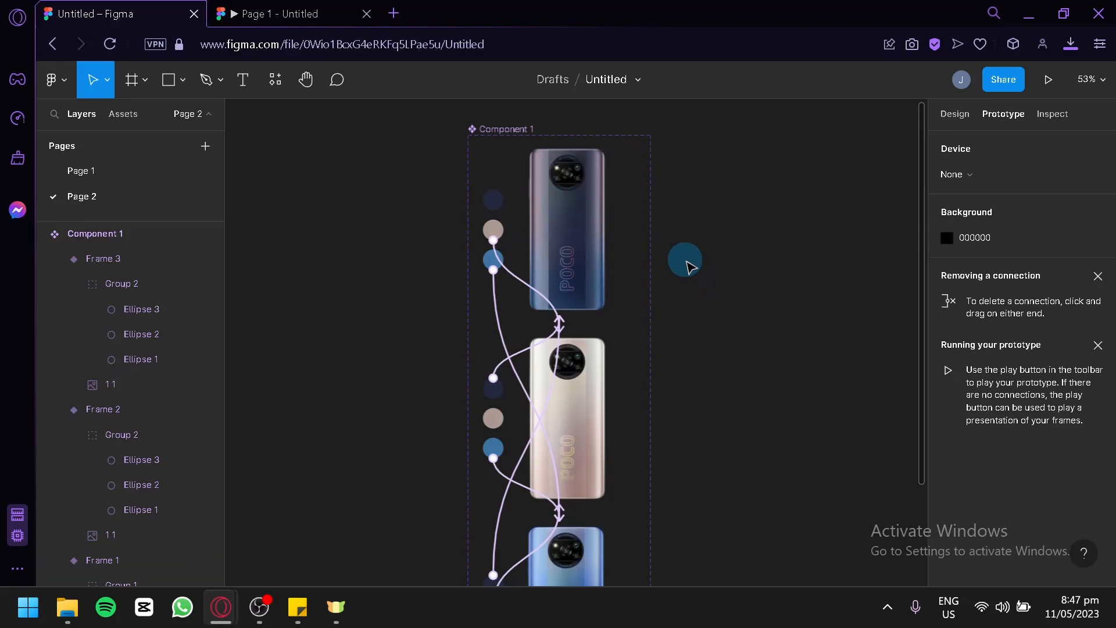
Go back to Page 1, switch to the running prototype and retest the beige, blue and dark navy circles.
{"action": "left_click", "coordinate": [61, 169]}
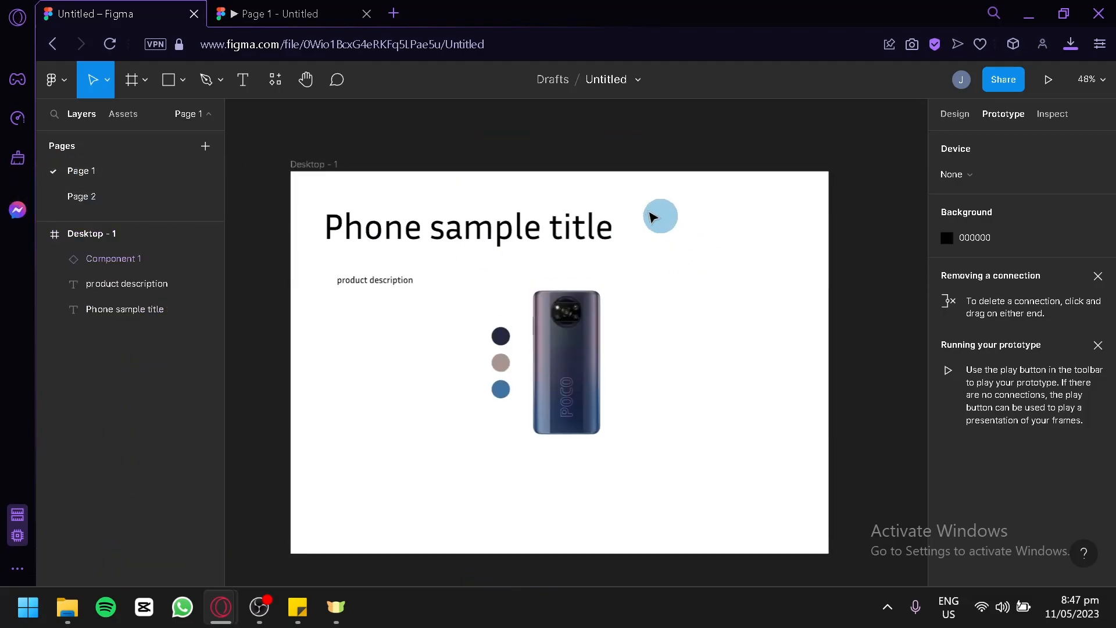
{"action": "left_click", "coordinate": [318, 11]}
{"action": "left_click", "coordinate": [467, 311]}
{"action": "left_click", "coordinate": [482, 361]}
{"action": "left_click", "coordinate": [492, 274]}
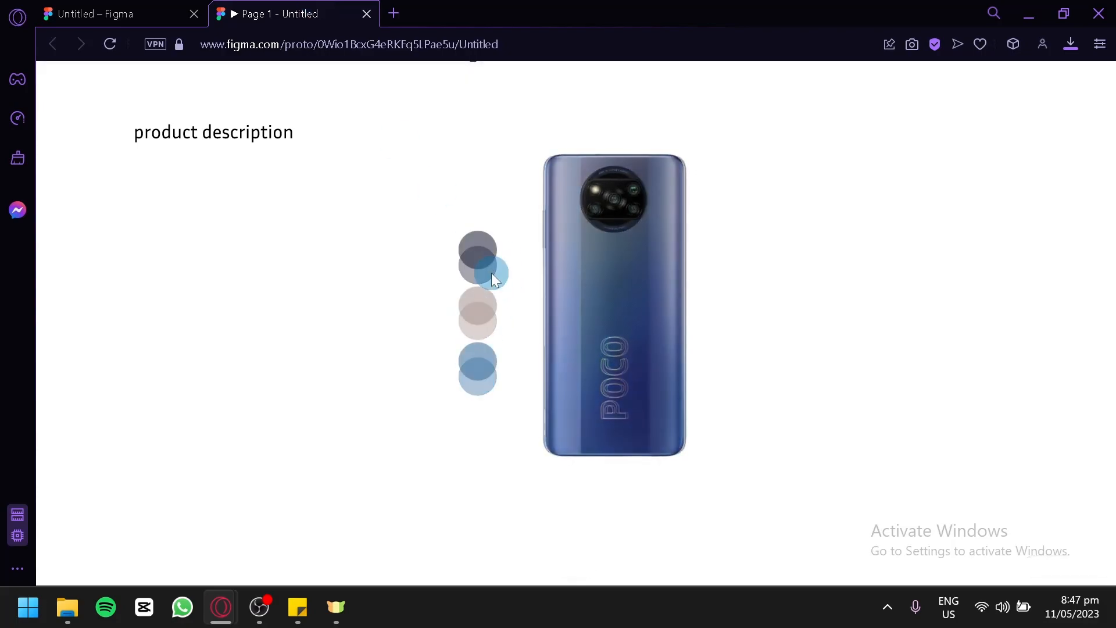